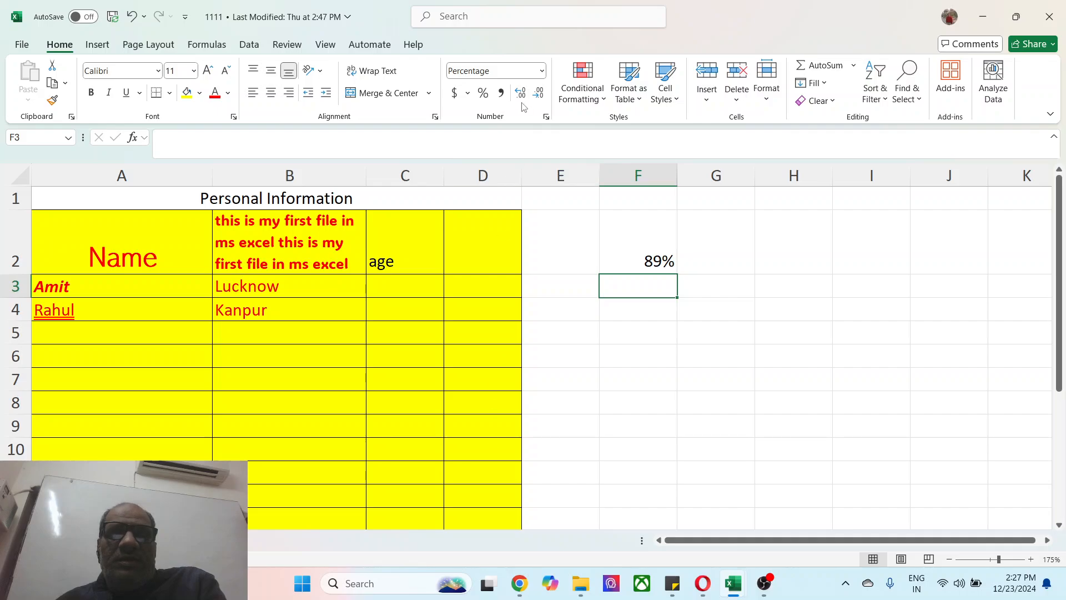
Enter 89 as the age in cell C3 and view the number formats available for it
{"action": "left_click", "coordinate": [407, 288]}
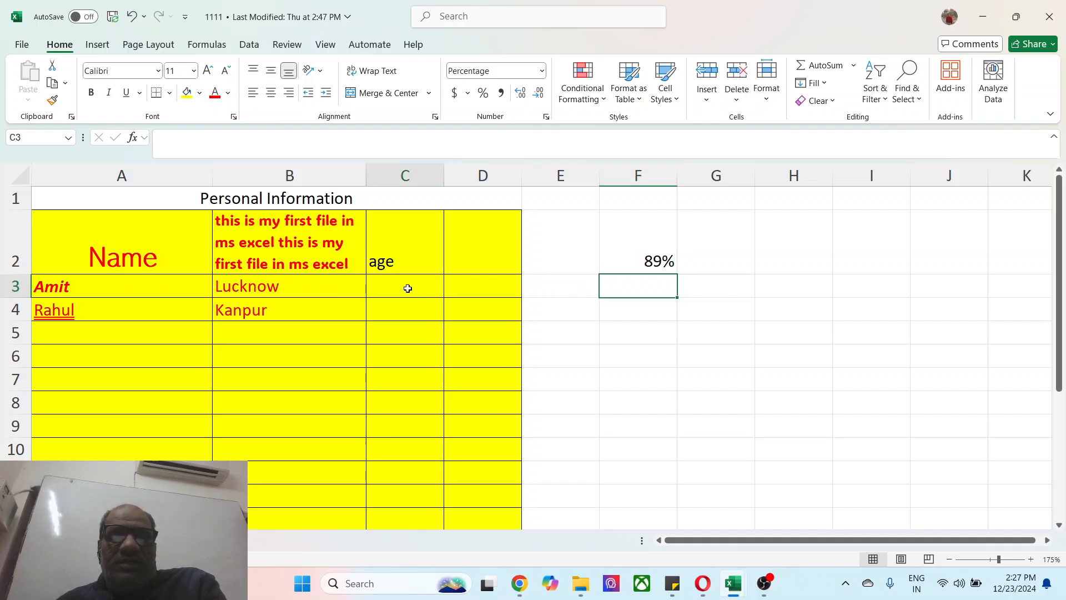
{"action": "type", "text": "89"}
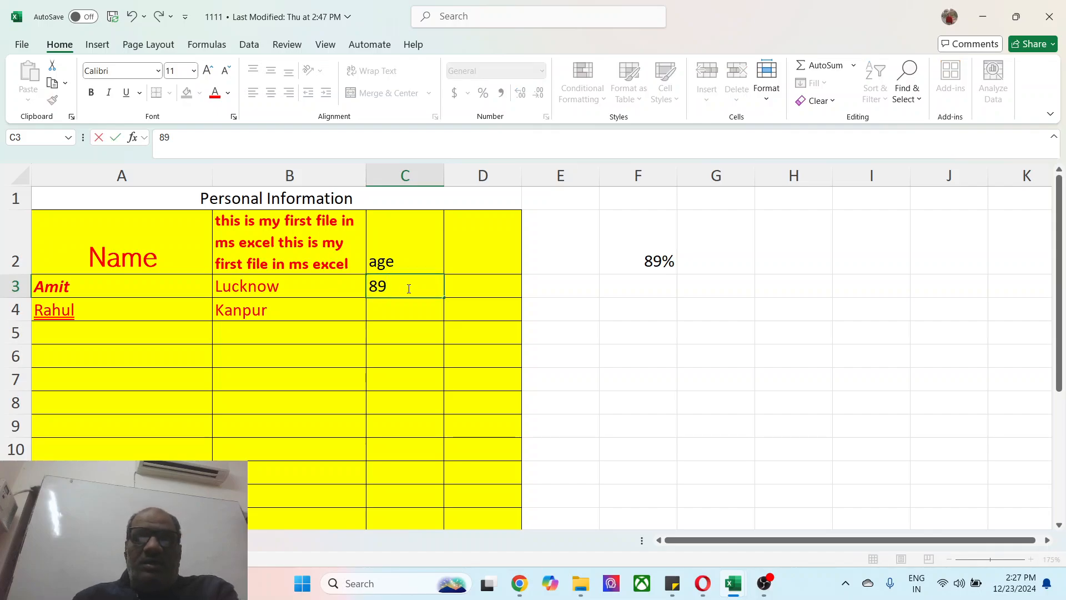
{"action": "key", "text": "Return"}
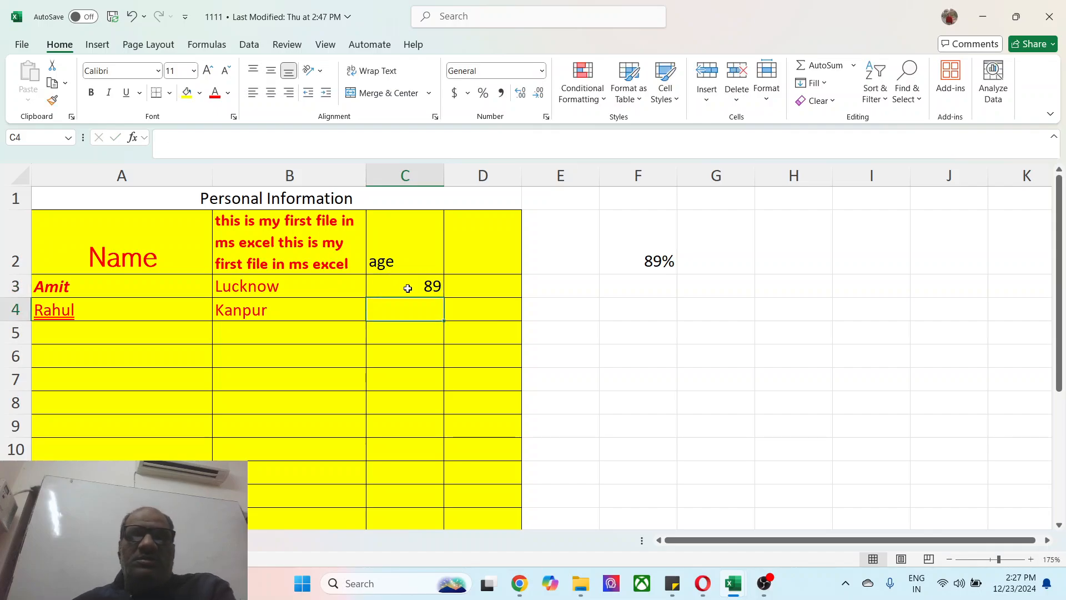
{"action": "left_click", "coordinate": [431, 279]}
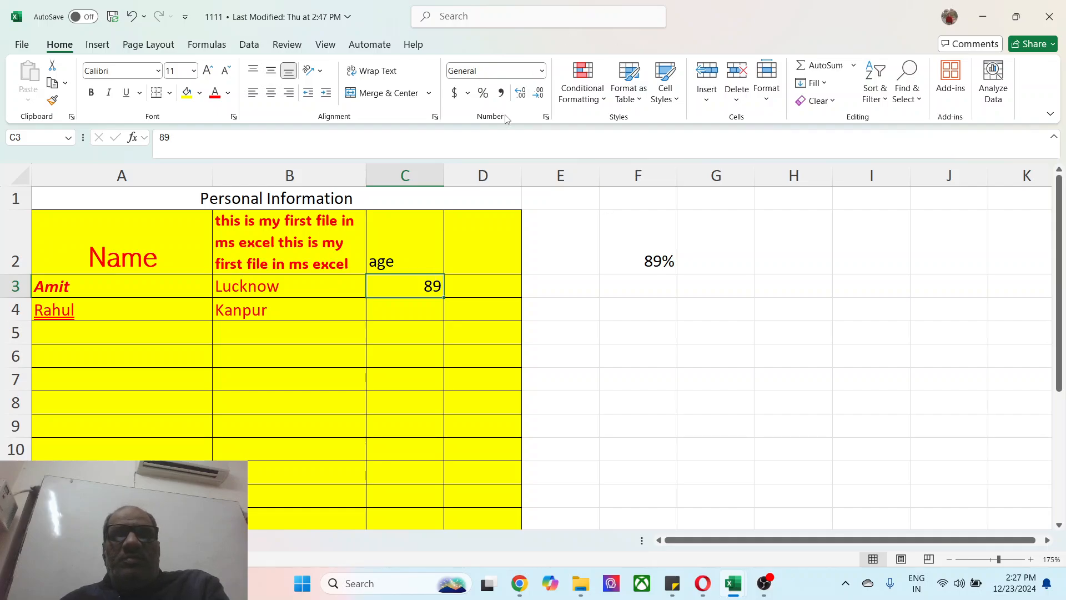
{"action": "left_click", "coordinate": [542, 71]}
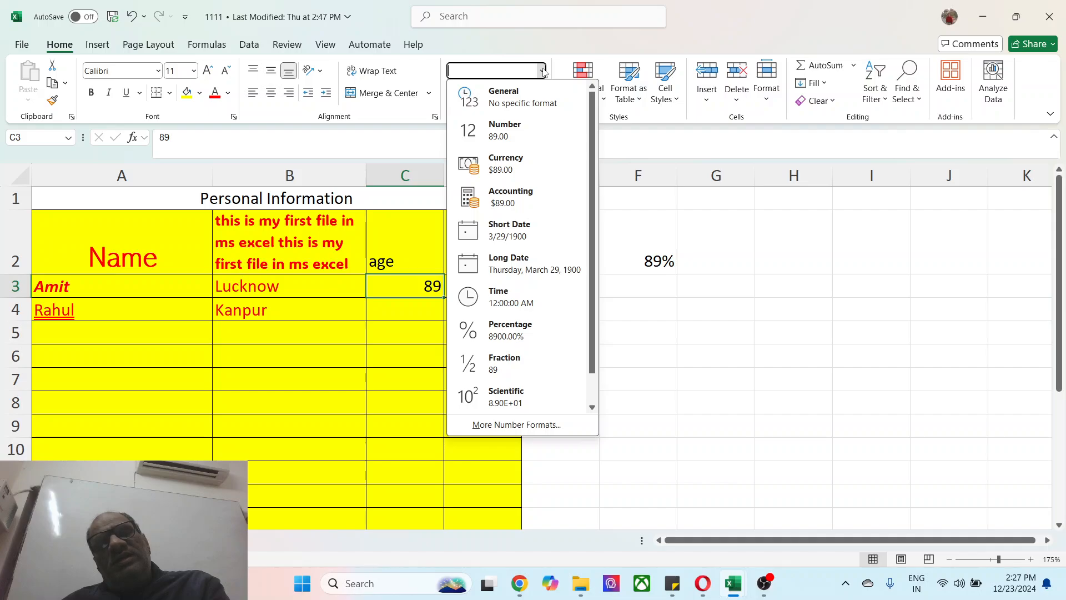
{"action": "left_click", "coordinate": [403, 296]}
Apply the Number format to the cells D3 to D15 in the table's last column
{"action": "left_click_drag", "start_coordinate": [476, 285], "coordinate": [484, 478]}
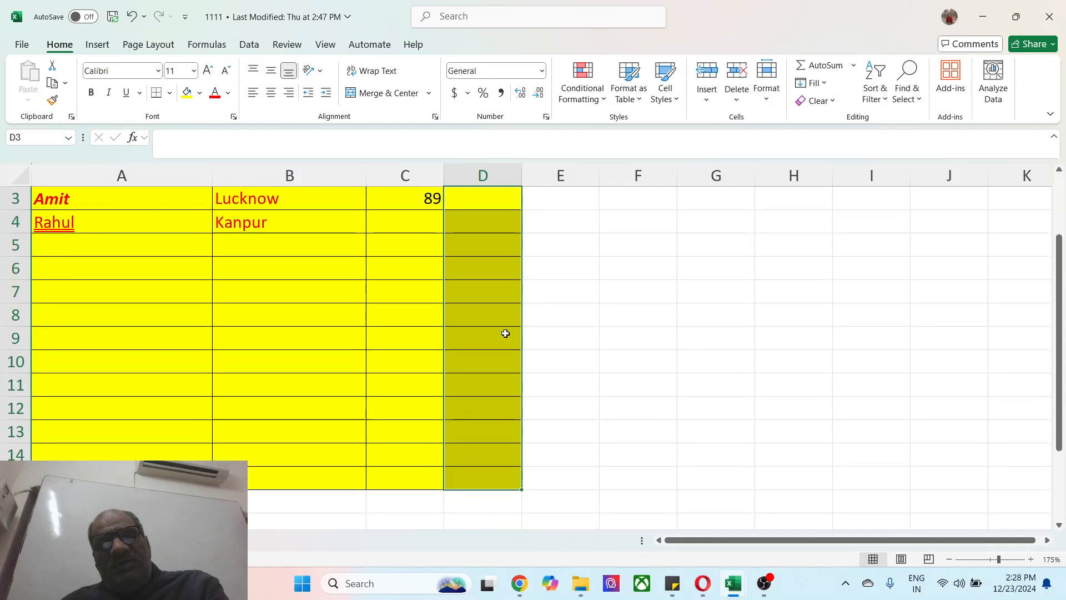
{"action": "left_click", "coordinate": [491, 71]}
{"action": "left_click", "coordinate": [541, 72]}
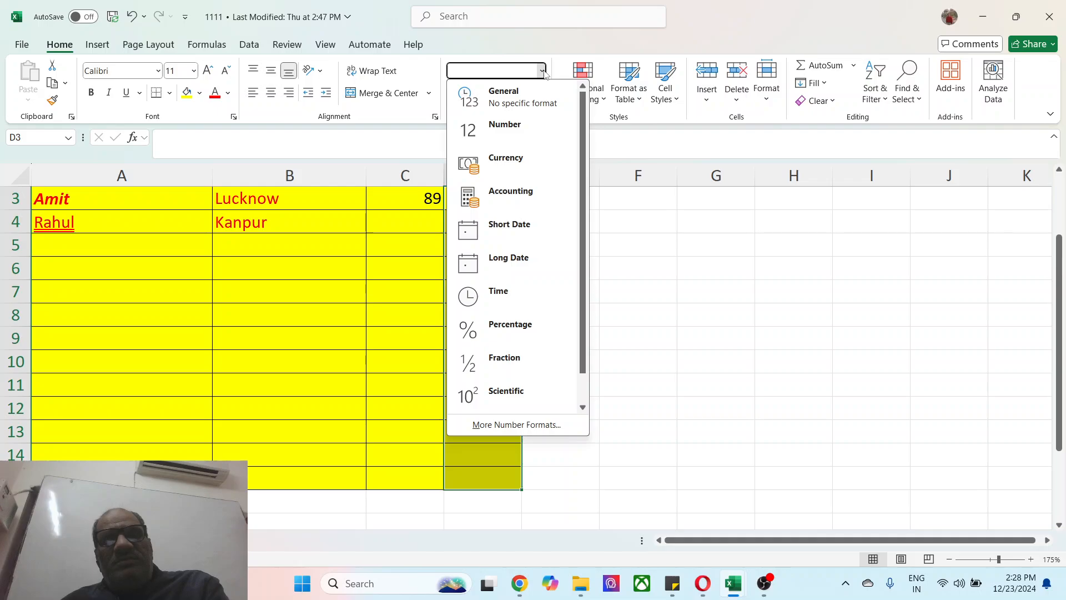
{"action": "left_click", "coordinate": [522, 125]}
Enter 89 in cell D3
{"action": "left_click", "coordinate": [475, 200]}
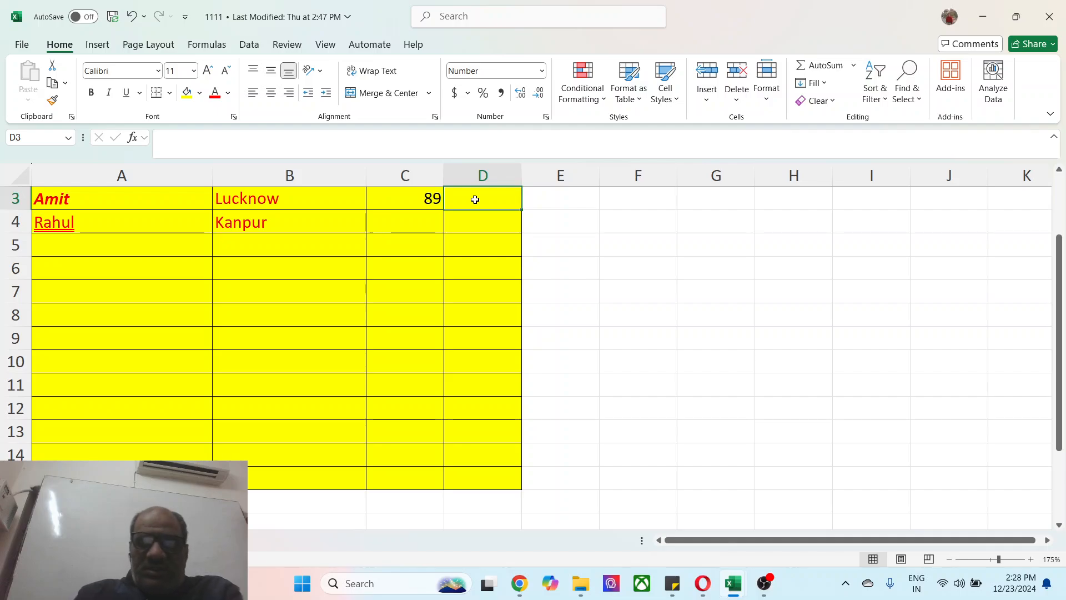
{"action": "type", "text": "89"}
{"action": "key", "text": "Return"}
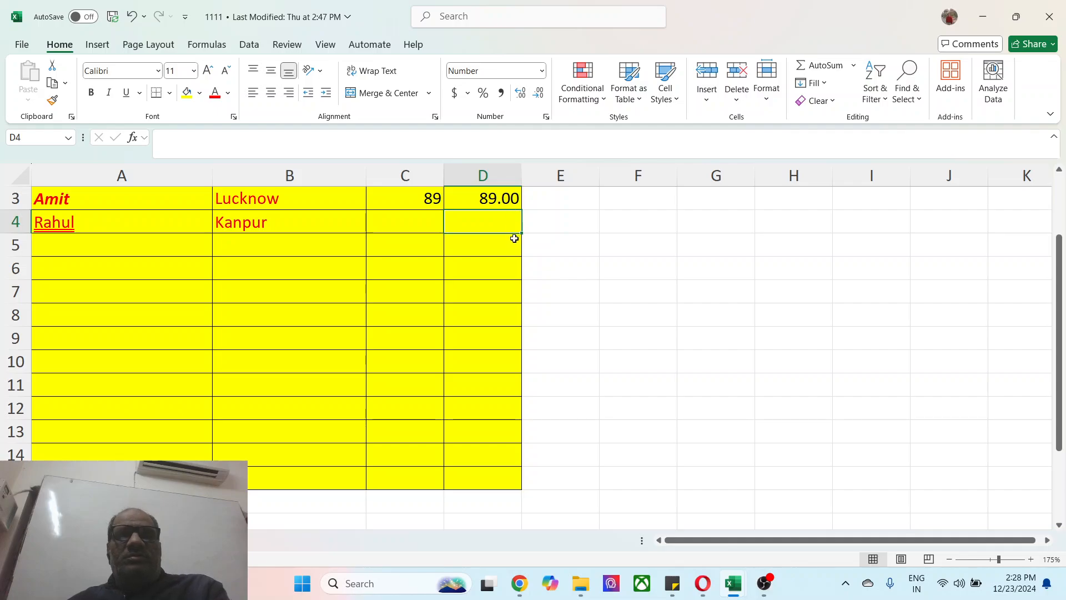
Decrease the decimals of cell D3 by one, and increase them until the value shows four decimal places
{"action": "scroll", "coordinate": [513, 237], "scroll_direction": "up", "scroll_amount": 1}
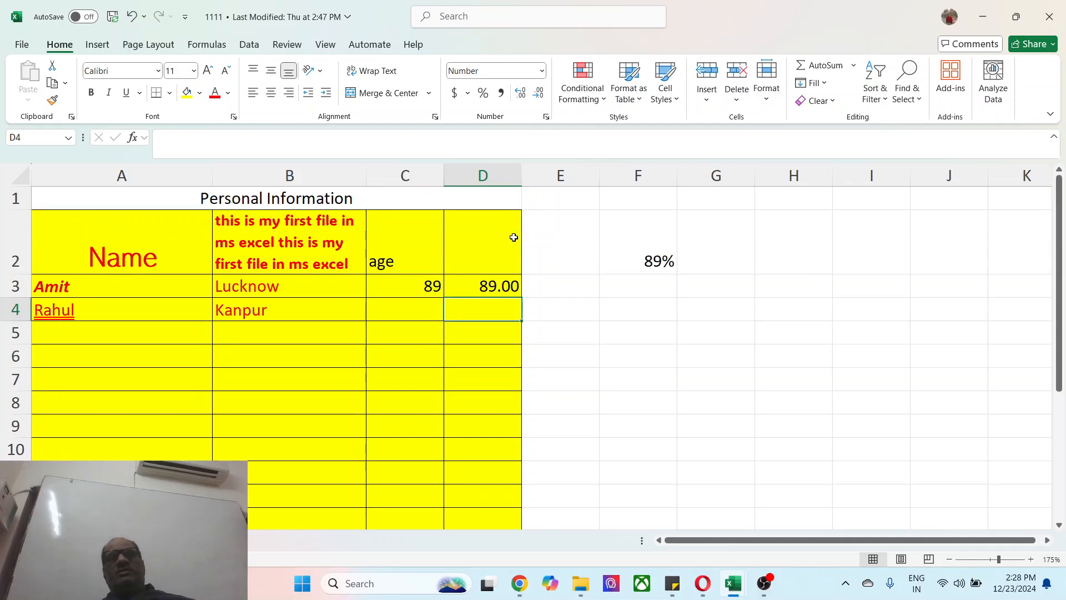
{"action": "left_click", "coordinate": [486, 295]}
{"action": "left_click", "coordinate": [538, 93]}
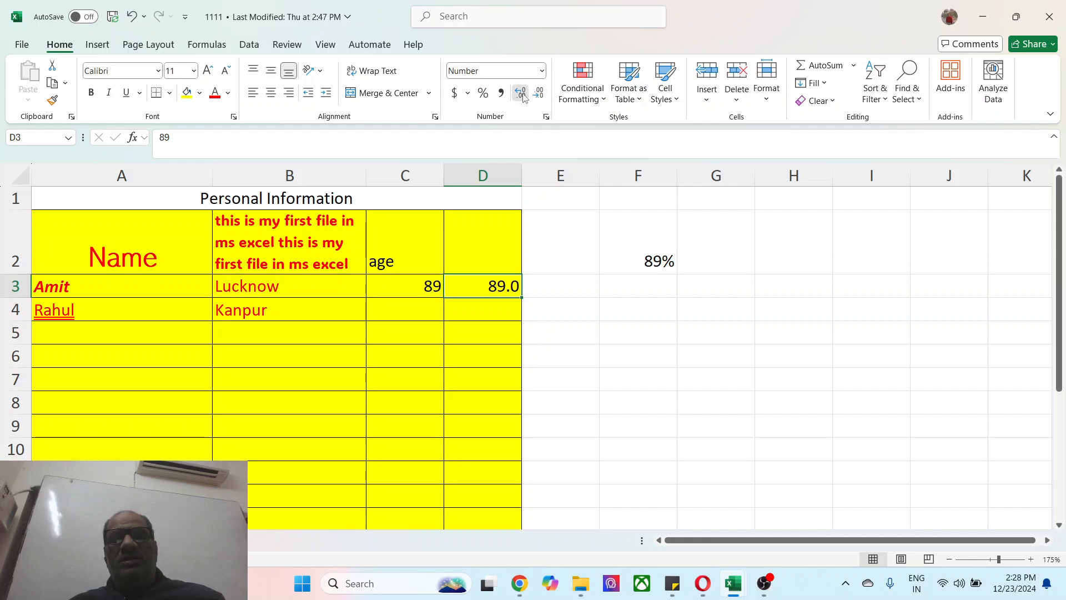
{"action": "left_click", "coordinate": [521, 94]}
{"action": "left_click", "coordinate": [521, 94]}
{"action": "left_click", "coordinate": [521, 94]}
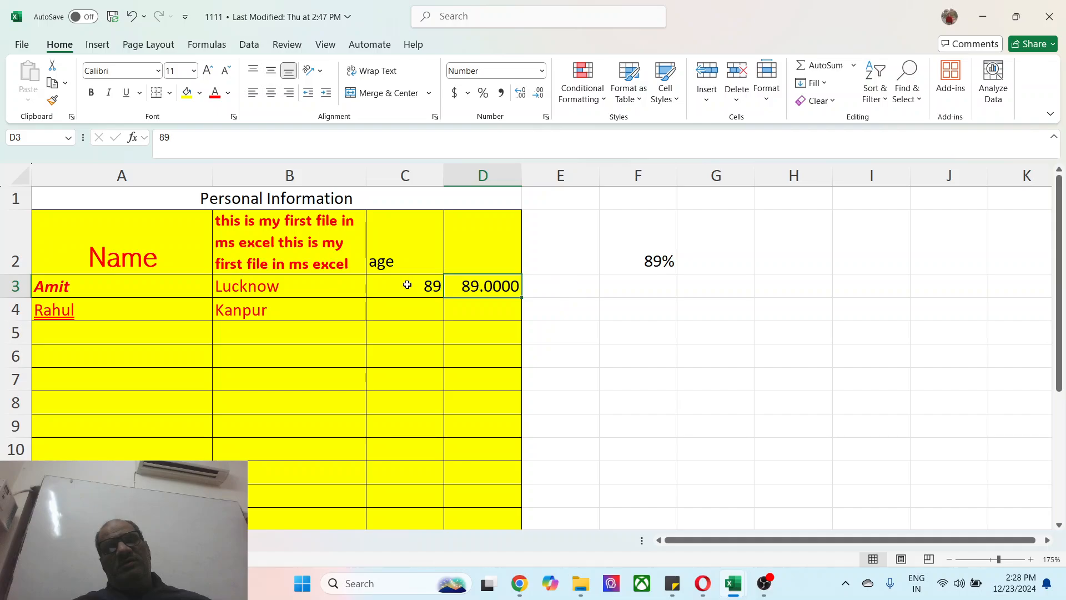
Enter 89% in cell F3
{"action": "left_click", "coordinate": [647, 278]}
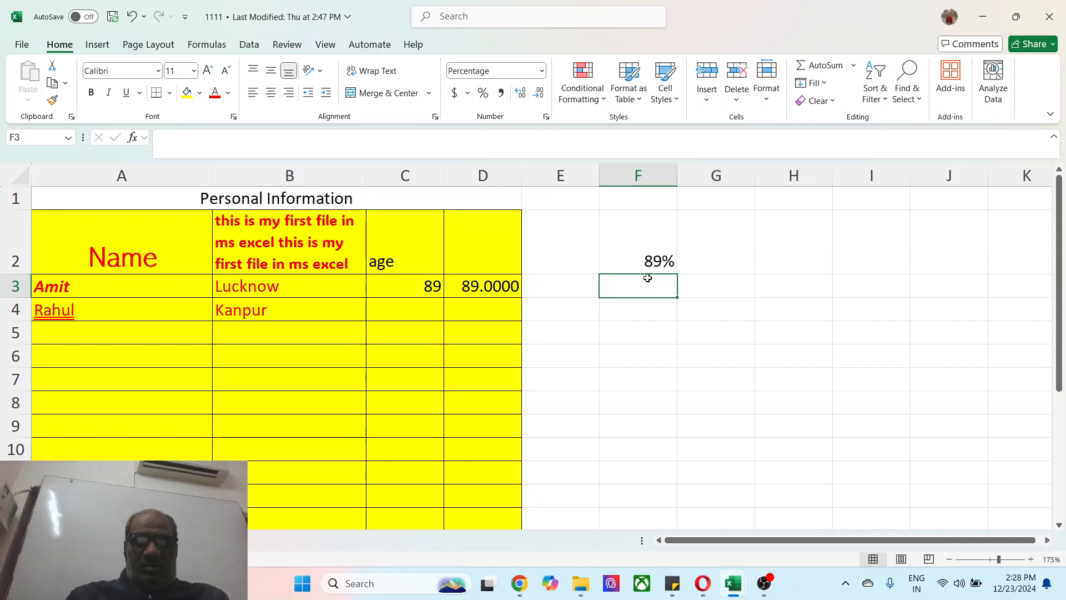
{"action": "type", "text": "89"}
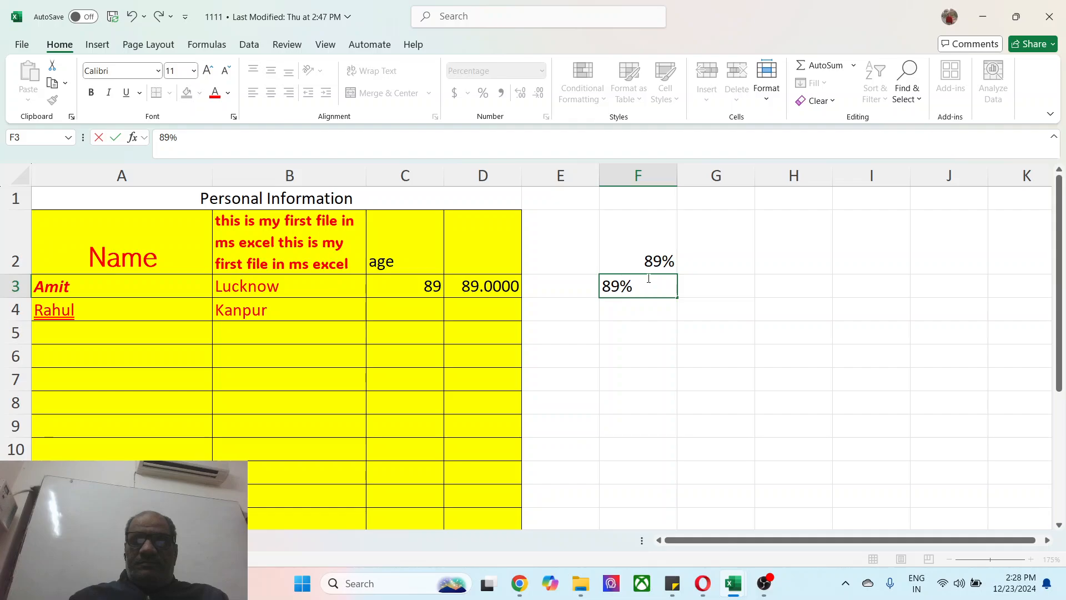
{"action": "key", "text": "Return"}
{"action": "left_click", "coordinate": [560, 282]}
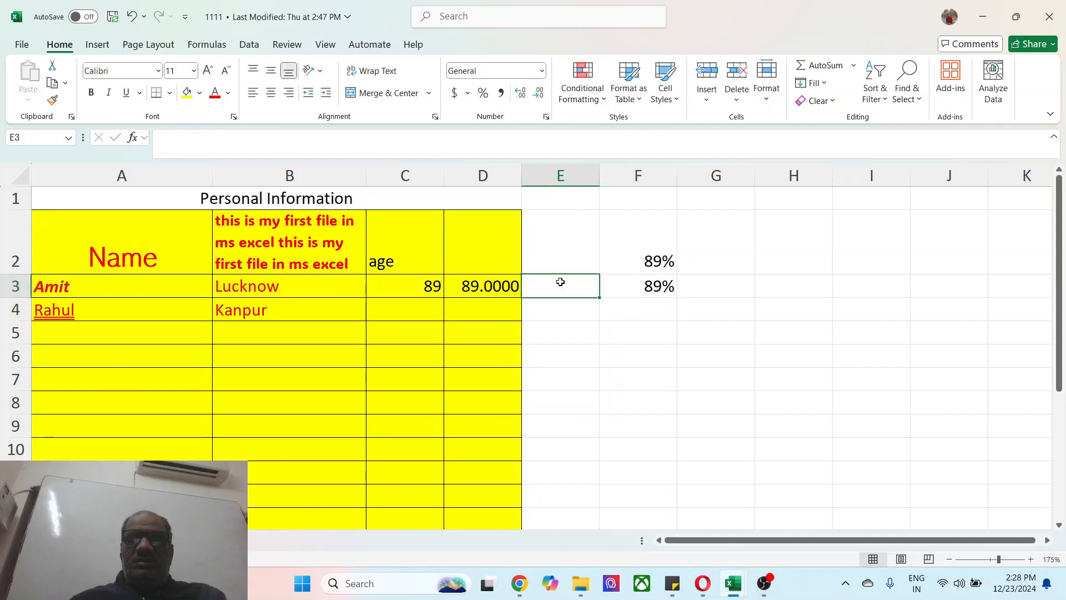
Clear the contents of the whole column F
{"action": "left_click", "coordinate": [632, 164]}
{"action": "key", "text": "Delete"}
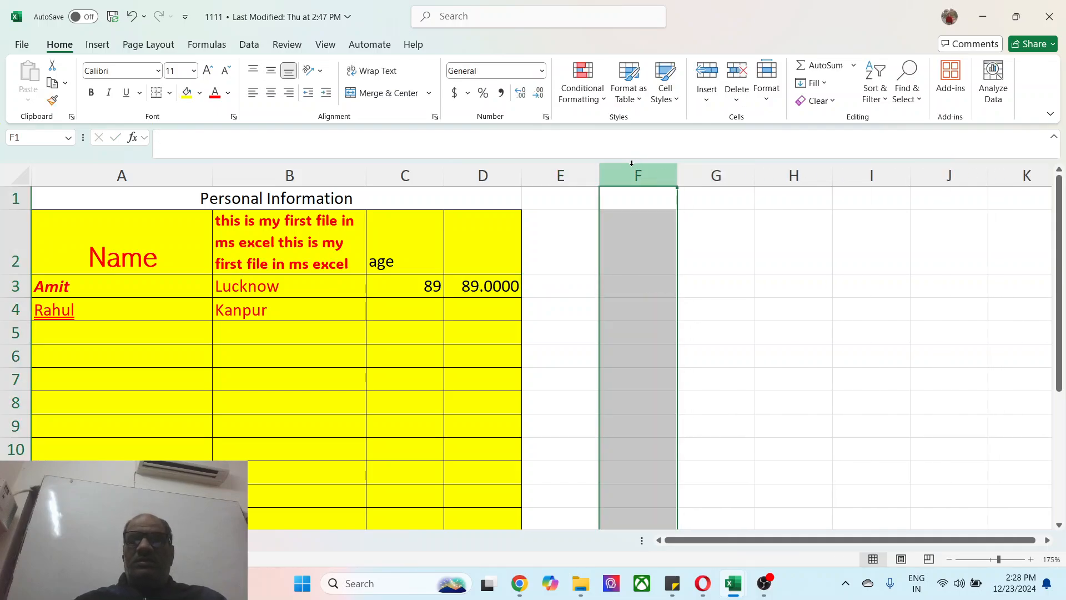
{"action": "left_click", "coordinate": [625, 250]}
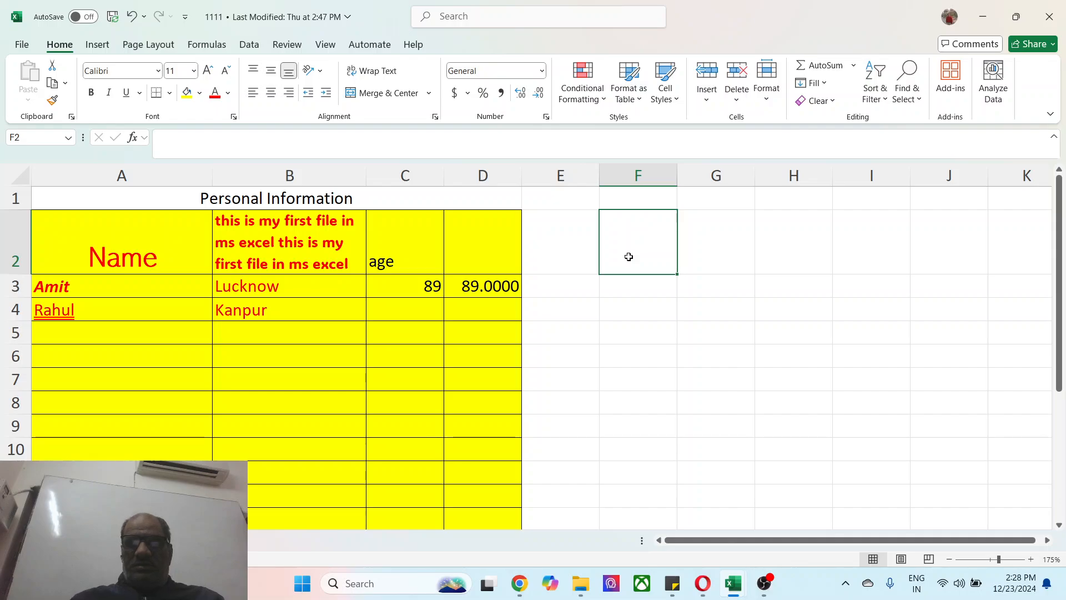
Enter 89 in cell F3 and 17 in cell G3 as the numbers for a division
{"action": "left_click", "coordinate": [657, 288]}
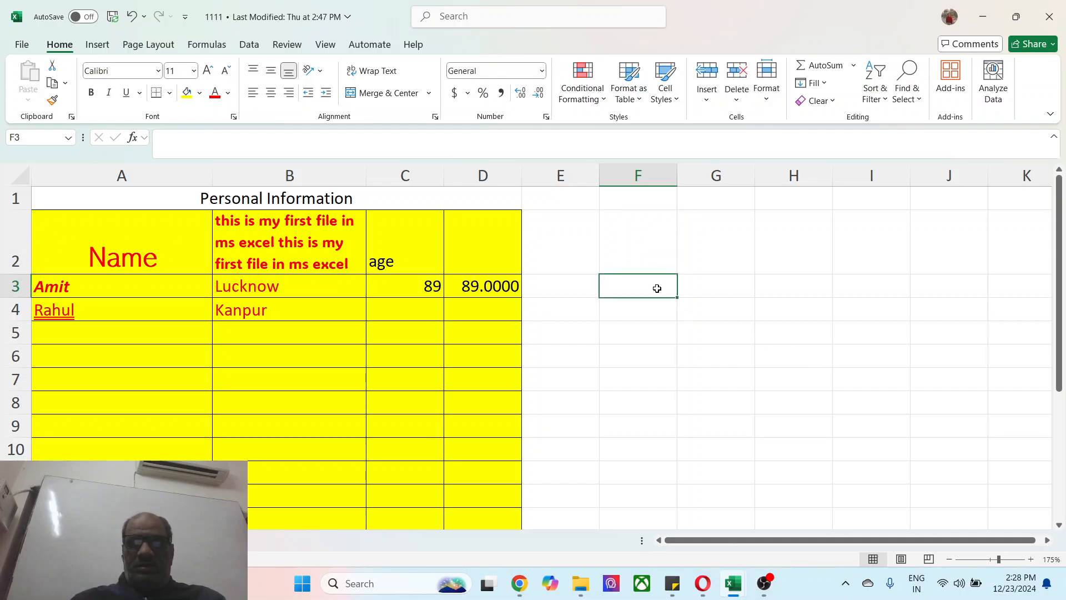
{"action": "type", "text": "89"}
{"action": "key", "text": "Return"}
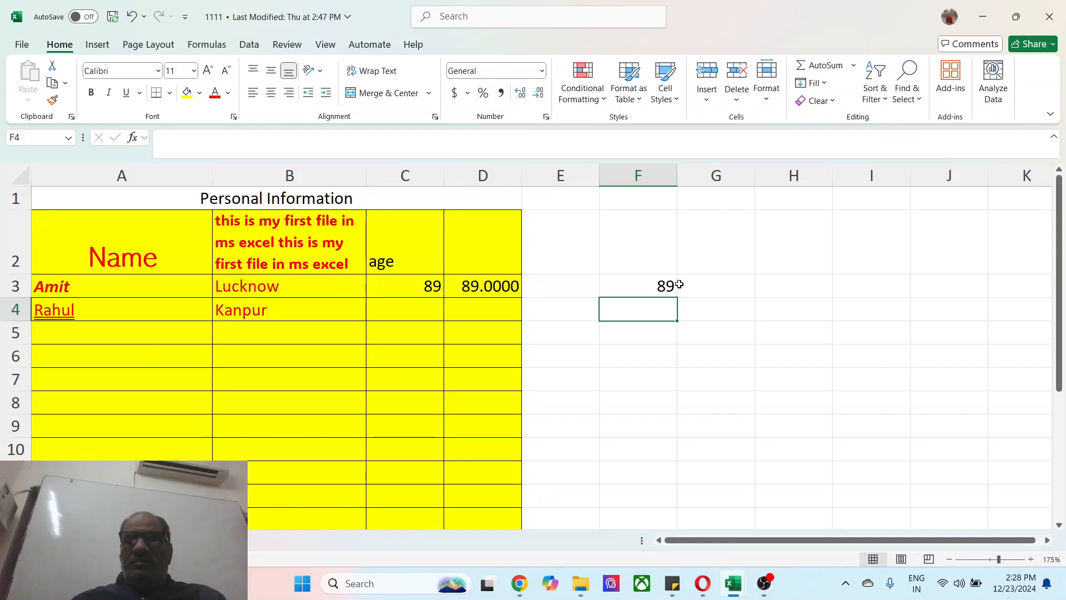
{"action": "left_click", "coordinate": [726, 279]}
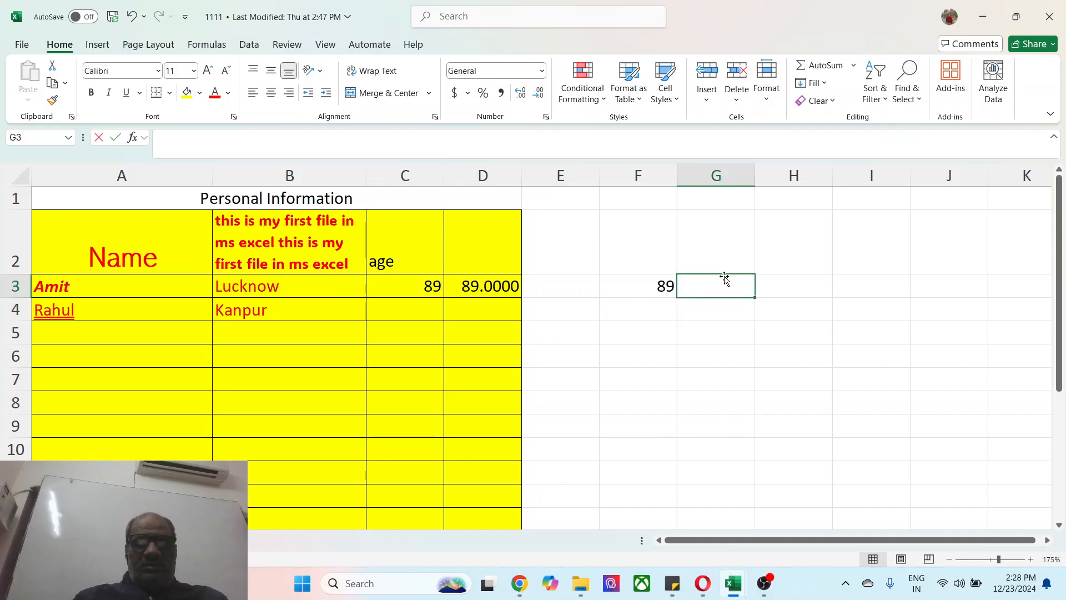
{"action": "type", "text": "17"}
{"action": "key", "text": "Return"}
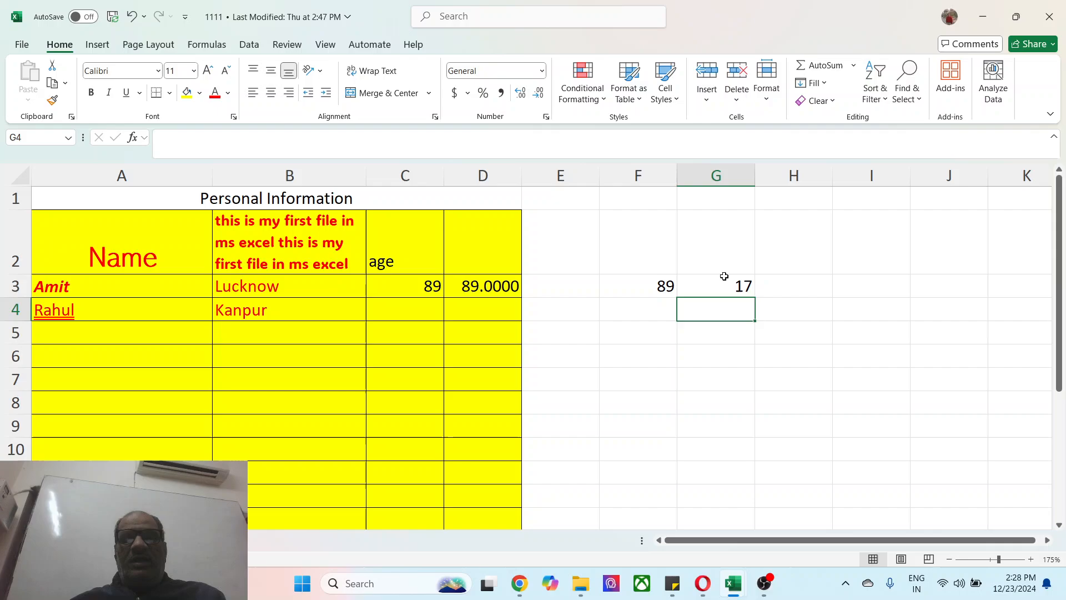
Replace the content of cell D3 with the formula =F3/G3
{"action": "left_click", "coordinate": [493, 286]}
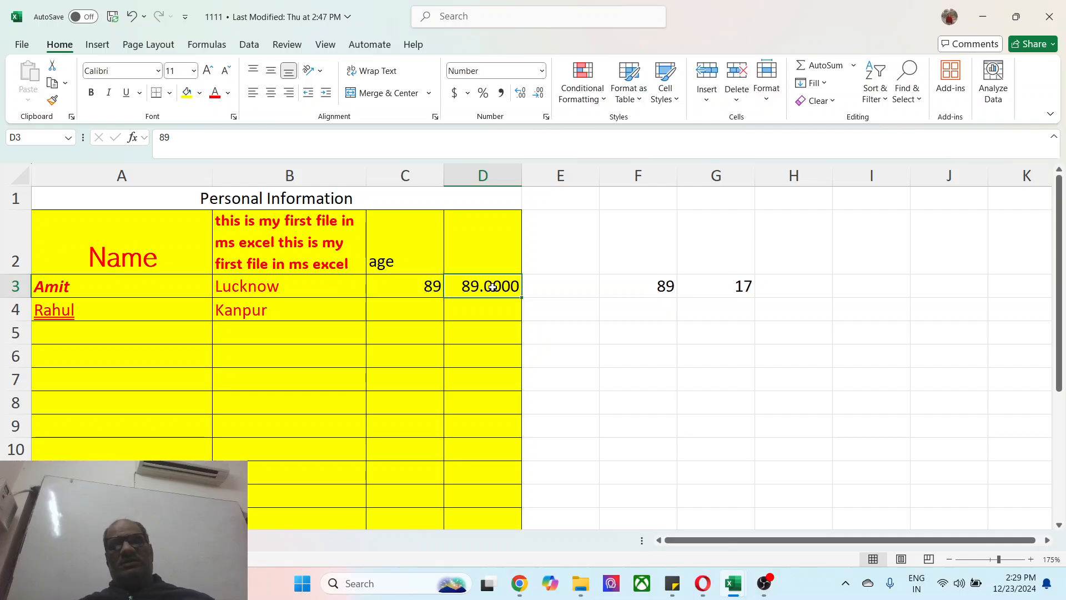
{"action": "type", "text": "="}
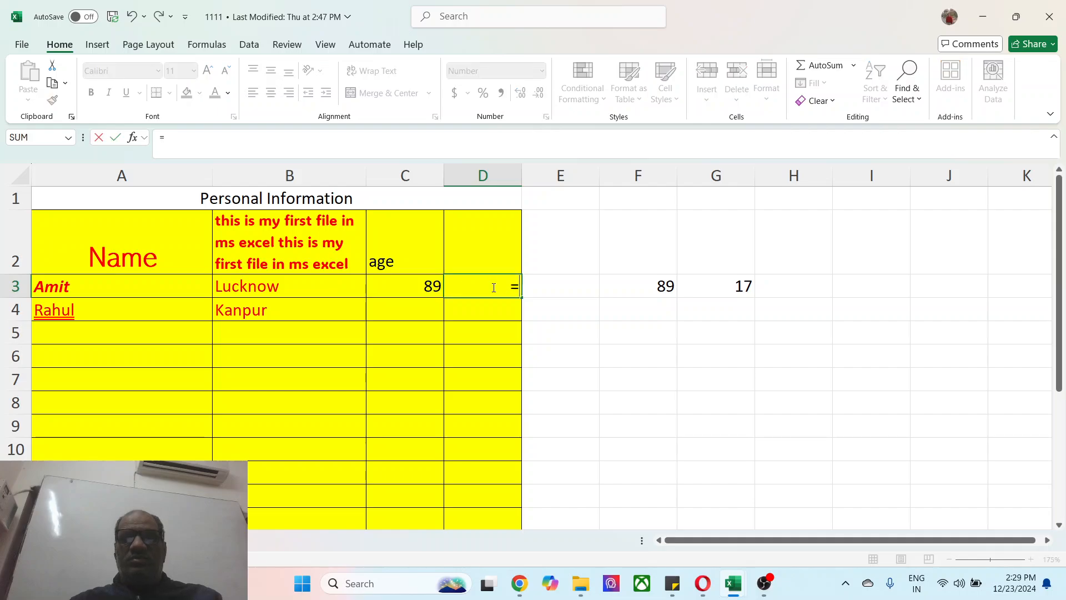
{"action": "left_click", "coordinate": [660, 283]}
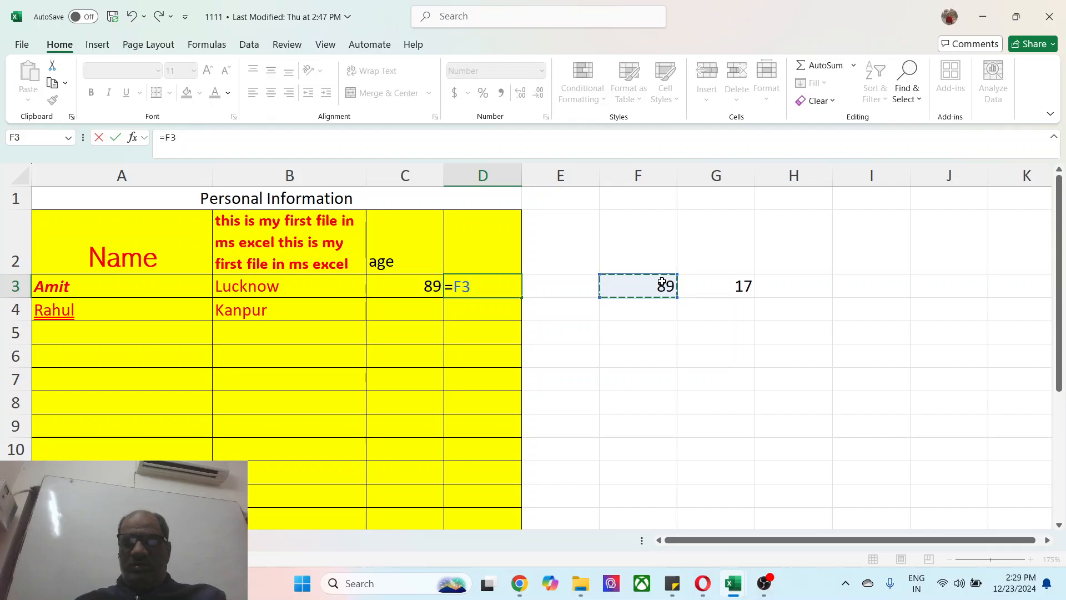
{"action": "type", "text": "/"}
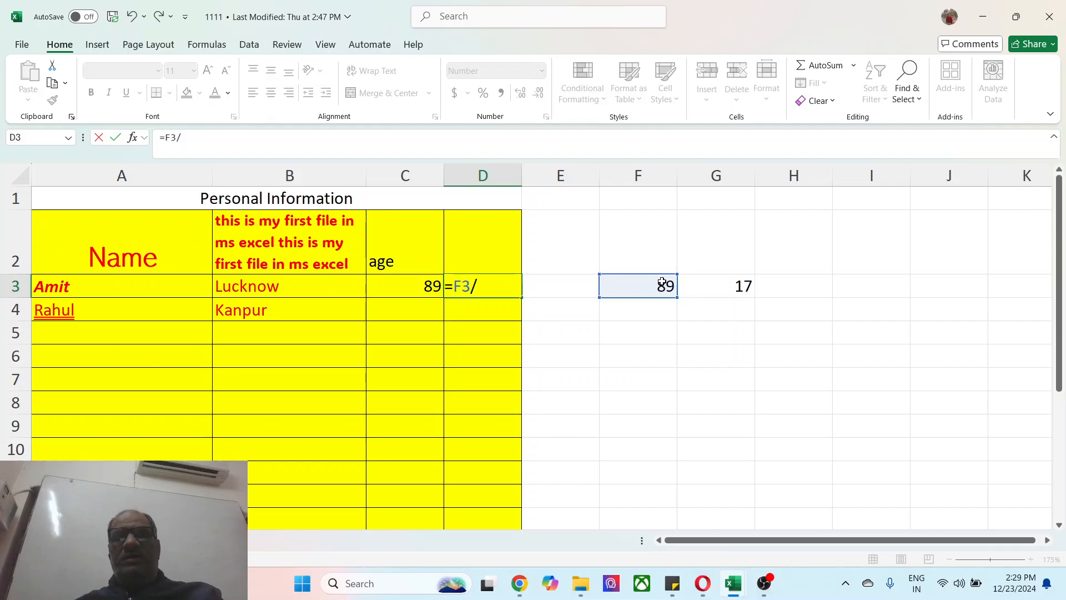
{"action": "left_click", "coordinate": [733, 284]}
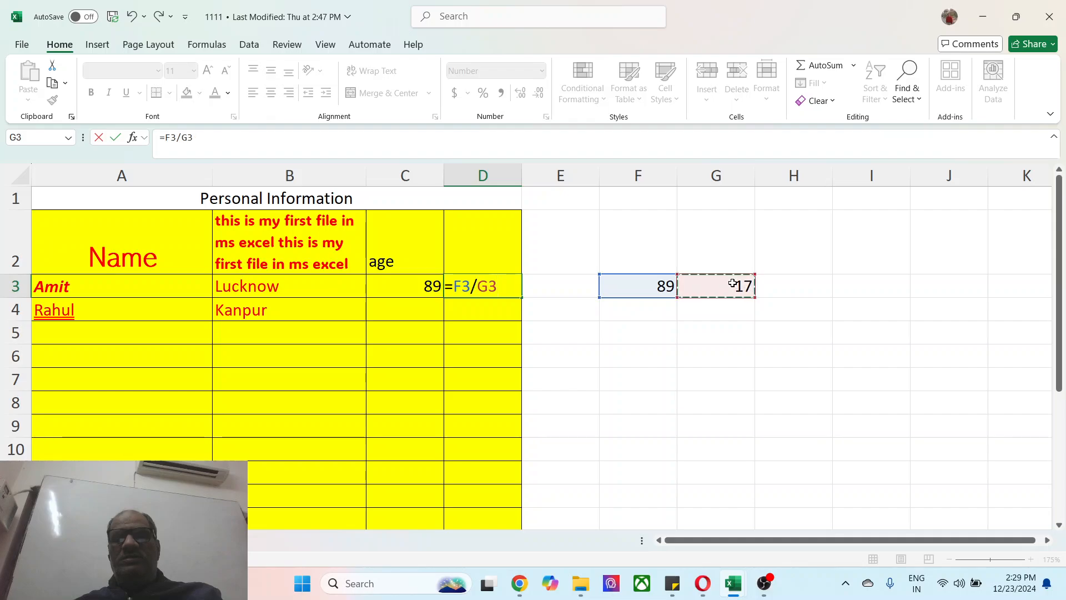
{"action": "key", "text": "Return"}
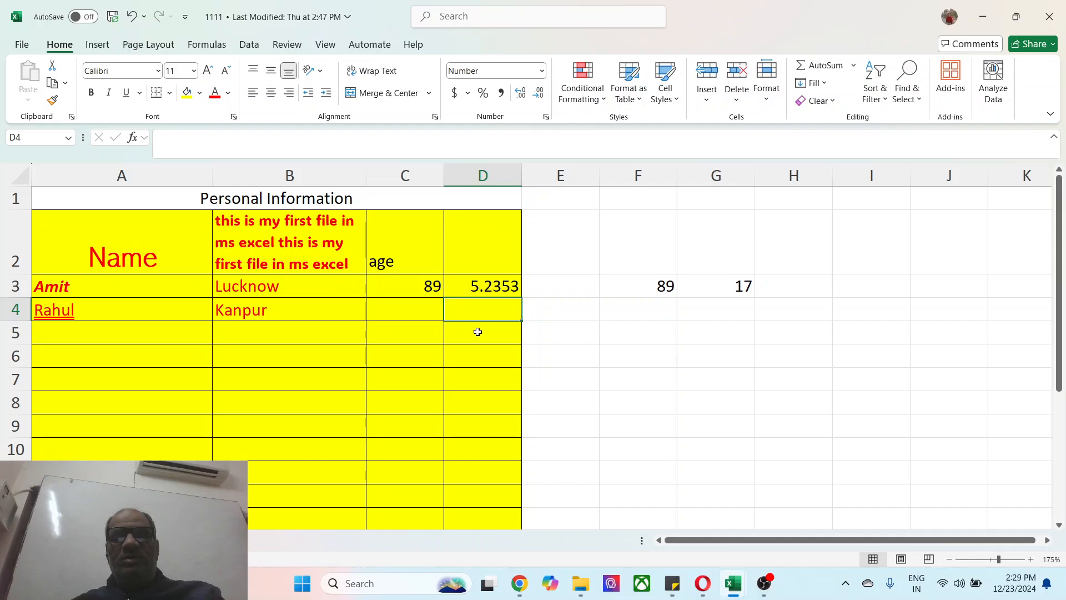
Reduce the division result in cell D3 to two decimal places
{"action": "left_click", "coordinate": [496, 287]}
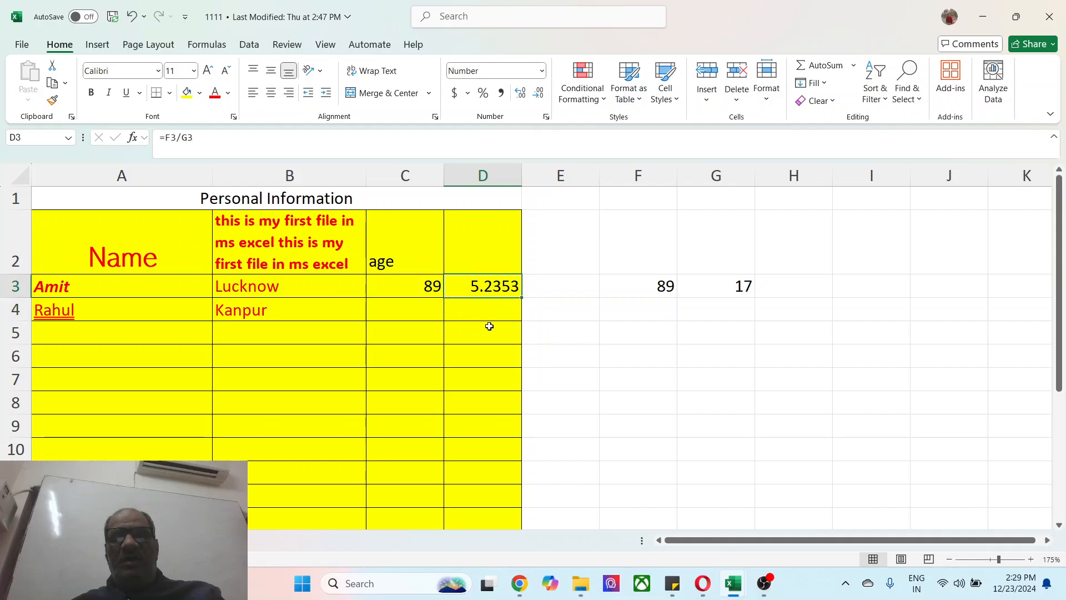
{"action": "left_click", "coordinate": [538, 92]}
{"action": "left_click", "coordinate": [538, 92]}
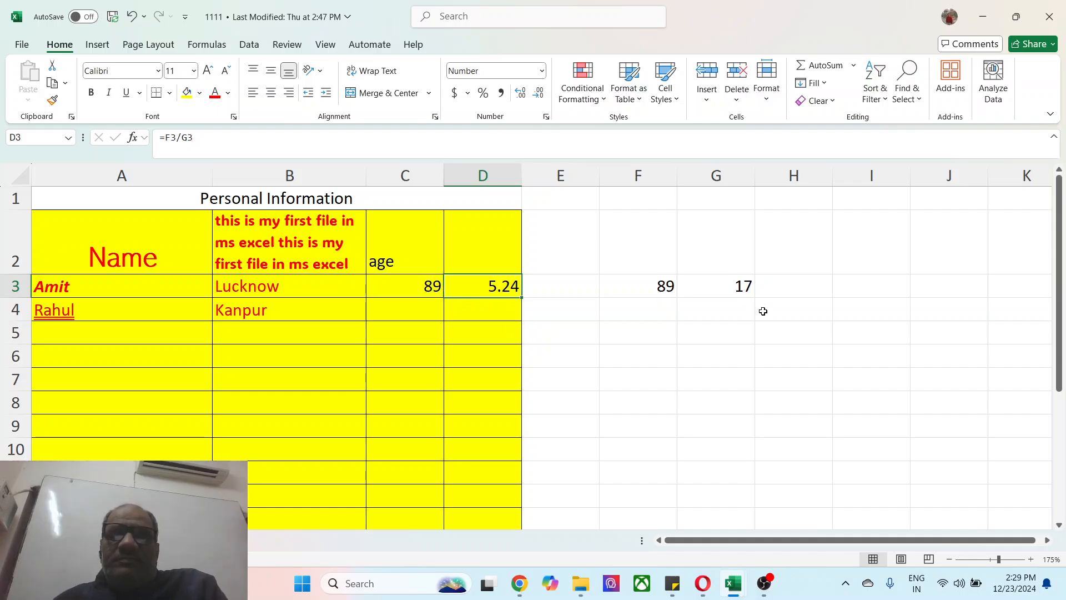
Format the age value in cell C3 as Currency
{"action": "left_click", "coordinate": [542, 71]}
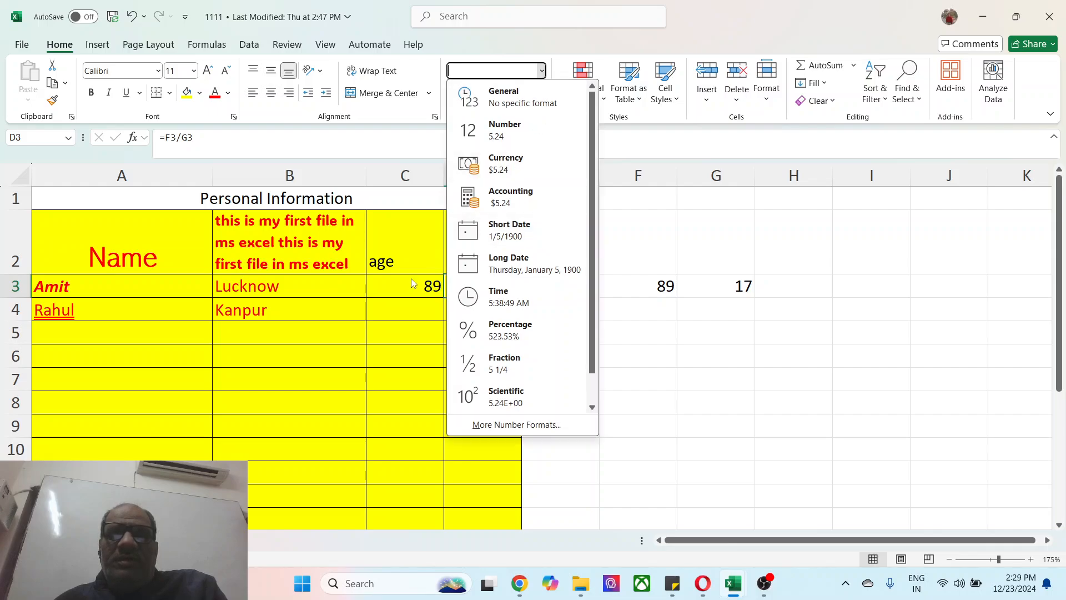
{"action": "left_click", "coordinate": [391, 281]}
{"action": "left_click", "coordinate": [391, 281]}
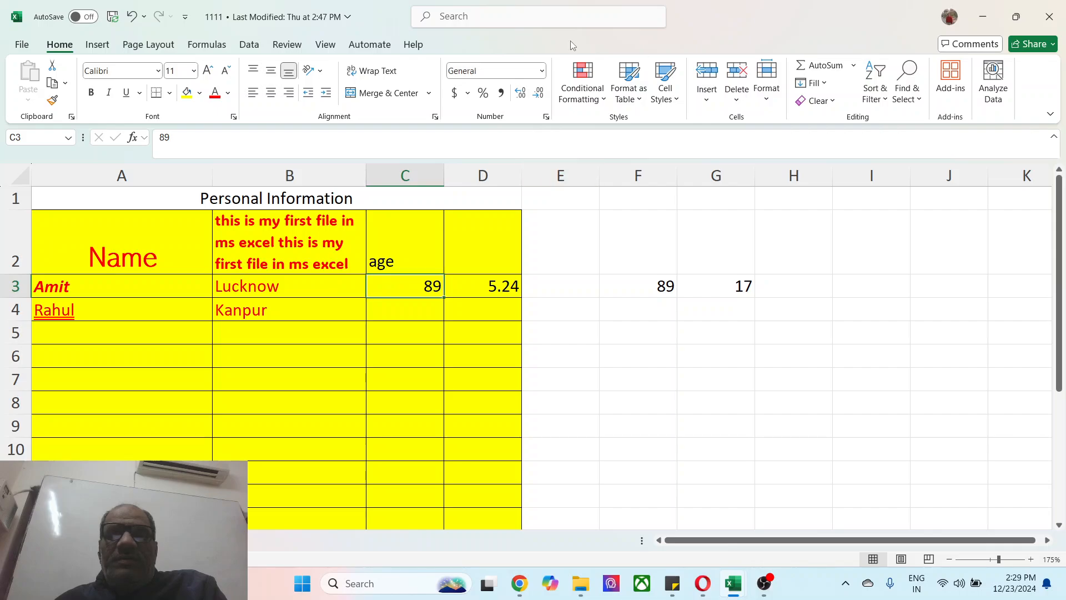
{"action": "left_click", "coordinate": [542, 73]}
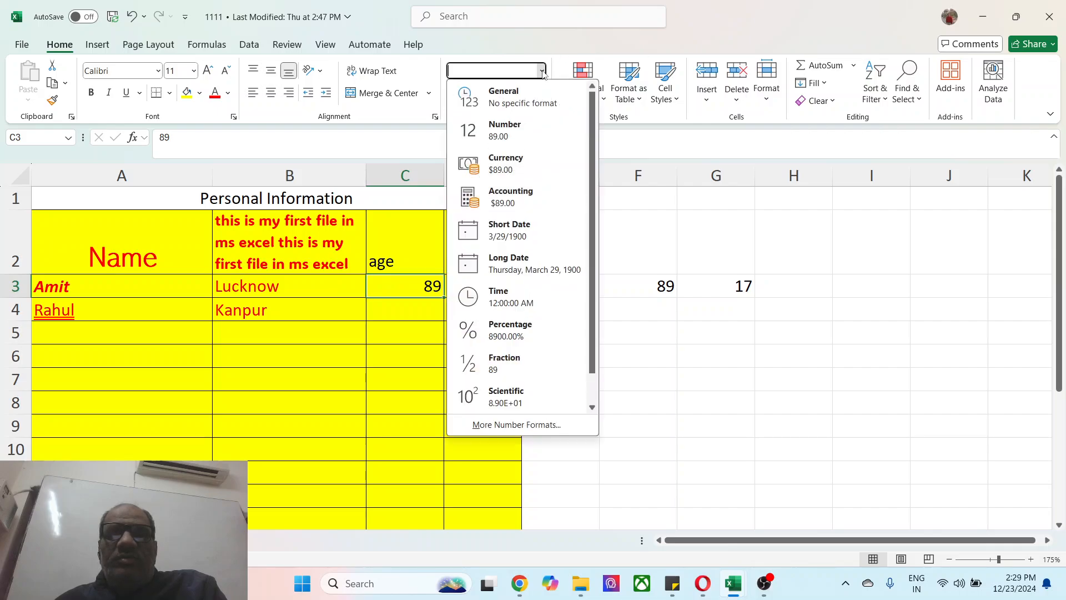
{"action": "left_click", "coordinate": [511, 170]}
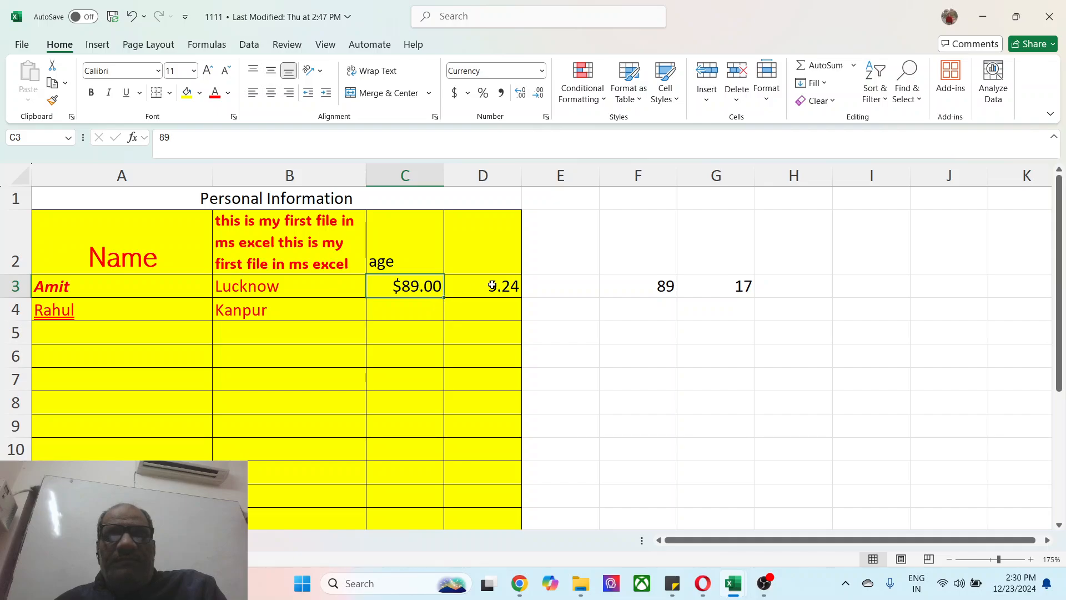
Enter 45 in cell D4, 567 in cell D5 and 56789 in cell D6
{"action": "left_click", "coordinate": [483, 309]}
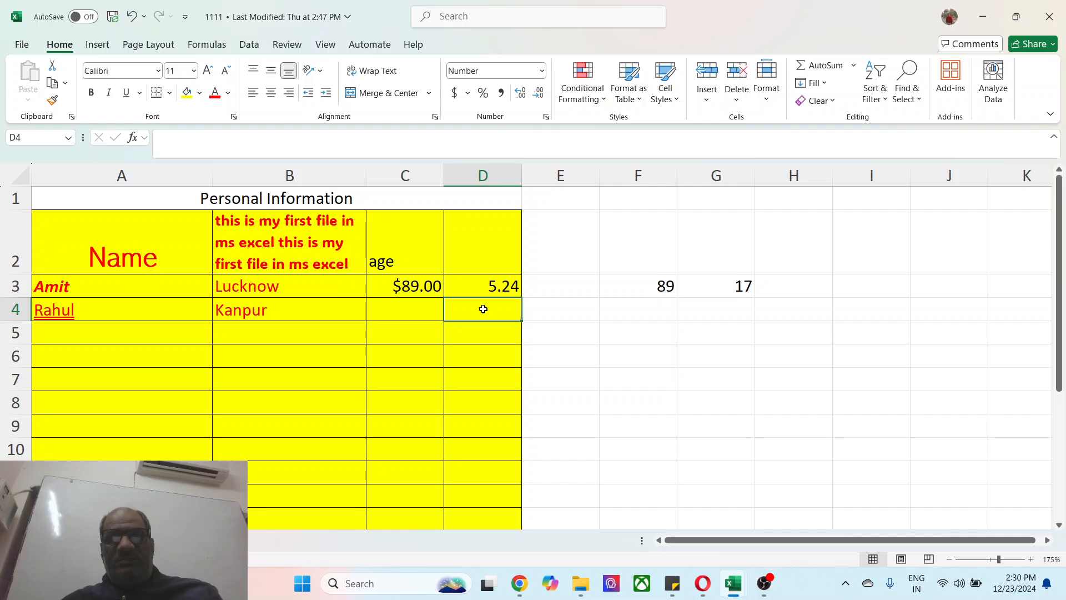
{"action": "type", "text": "4"}
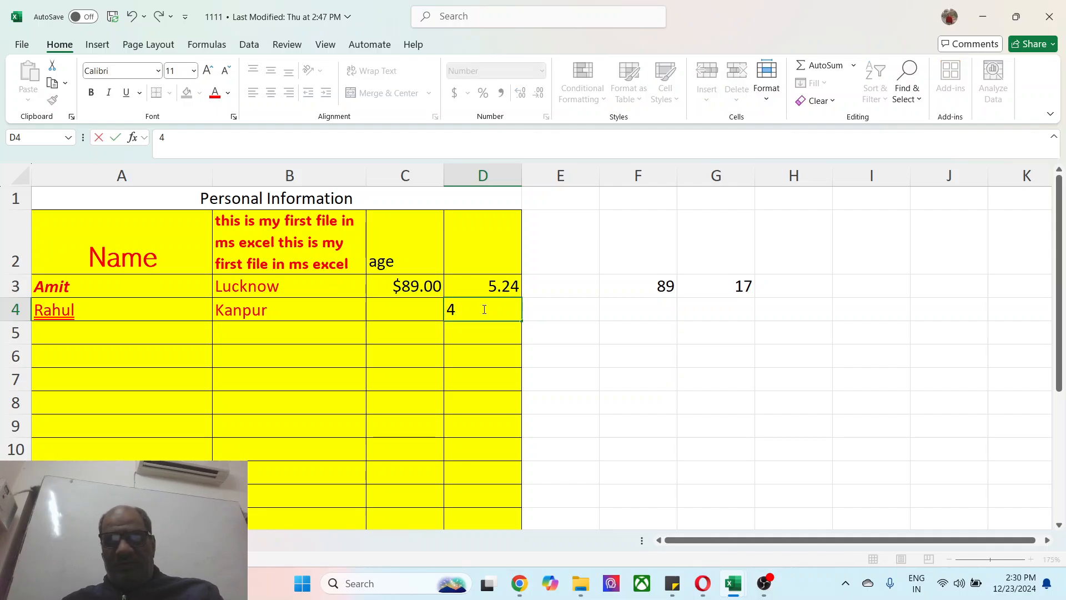
{"action": "type", "text": "5"}
{"action": "key", "text": "Return"}
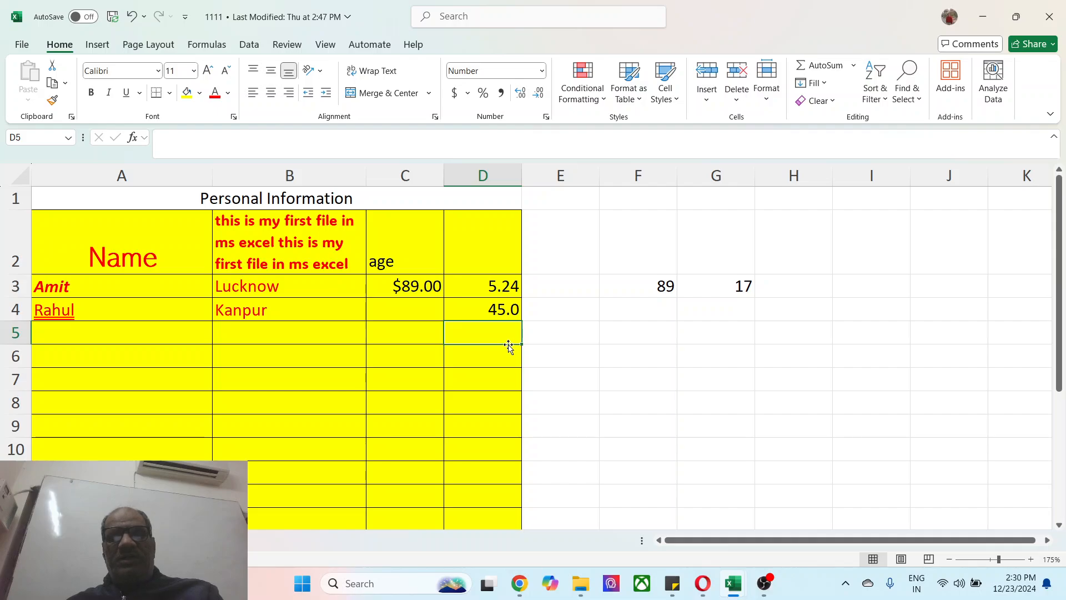
{"action": "left_click_drag", "start_coordinate": [502, 274], "coordinate": [493, 503]}
{"action": "left_click", "coordinate": [486, 329]}
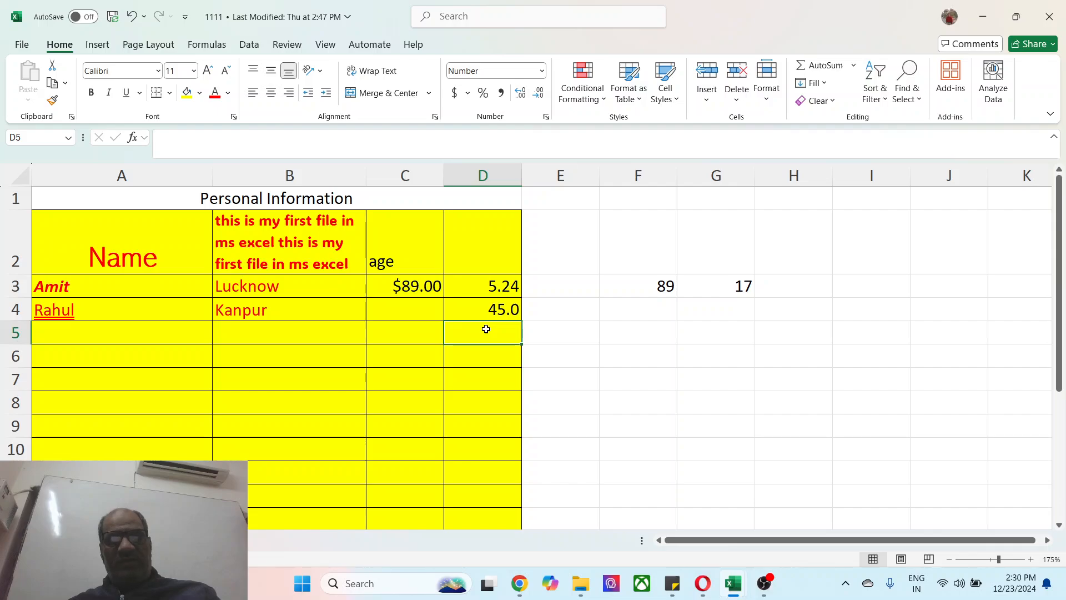
{"action": "type", "text": "56"}
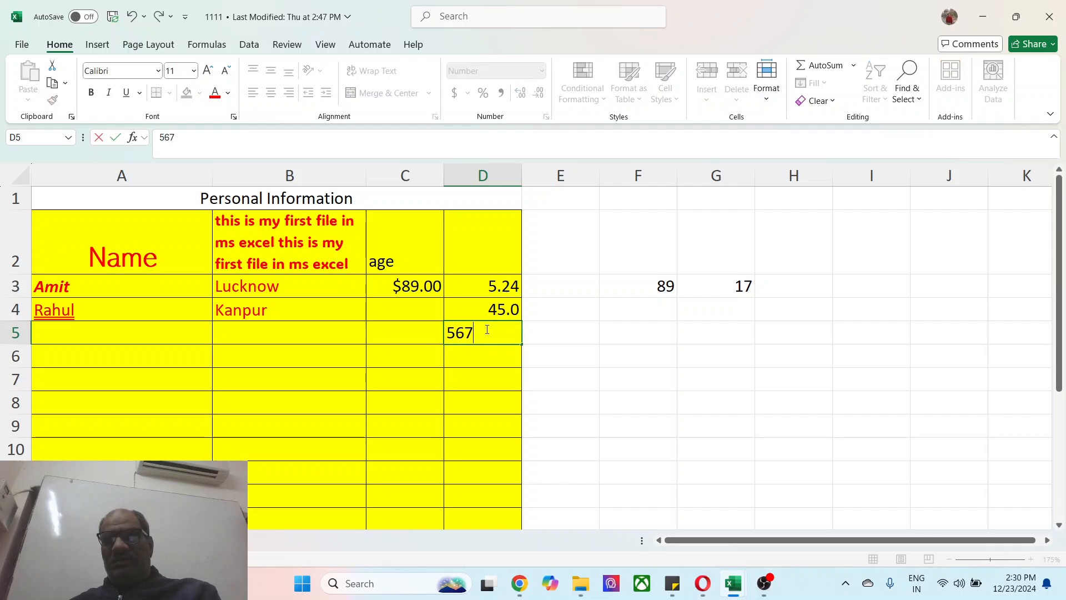
{"action": "type", "text": "7"}
{"action": "key", "text": "Return"}
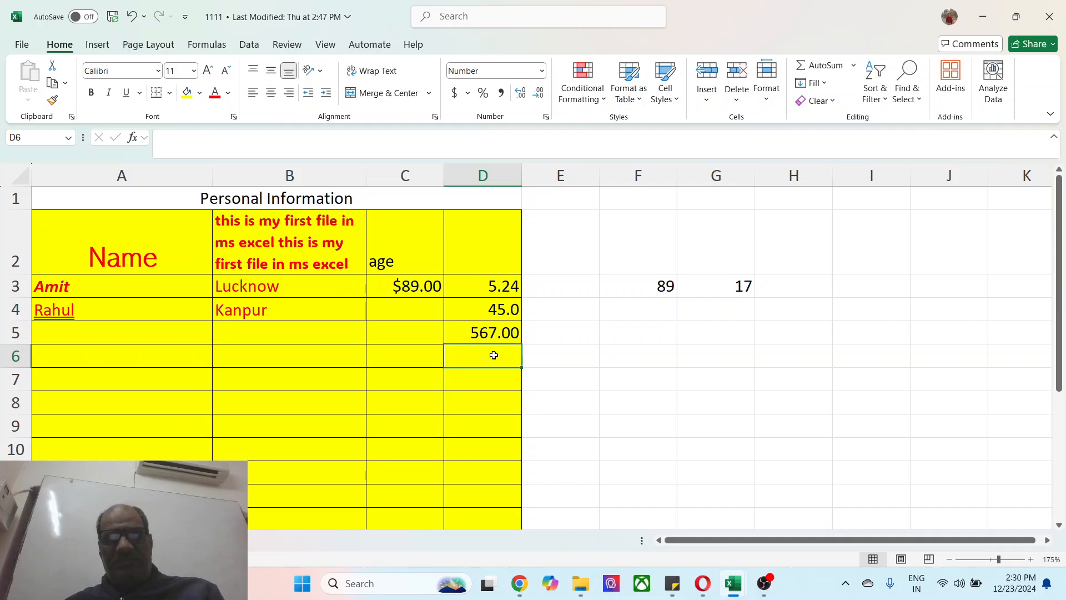
{"action": "type", "text": "56789"}
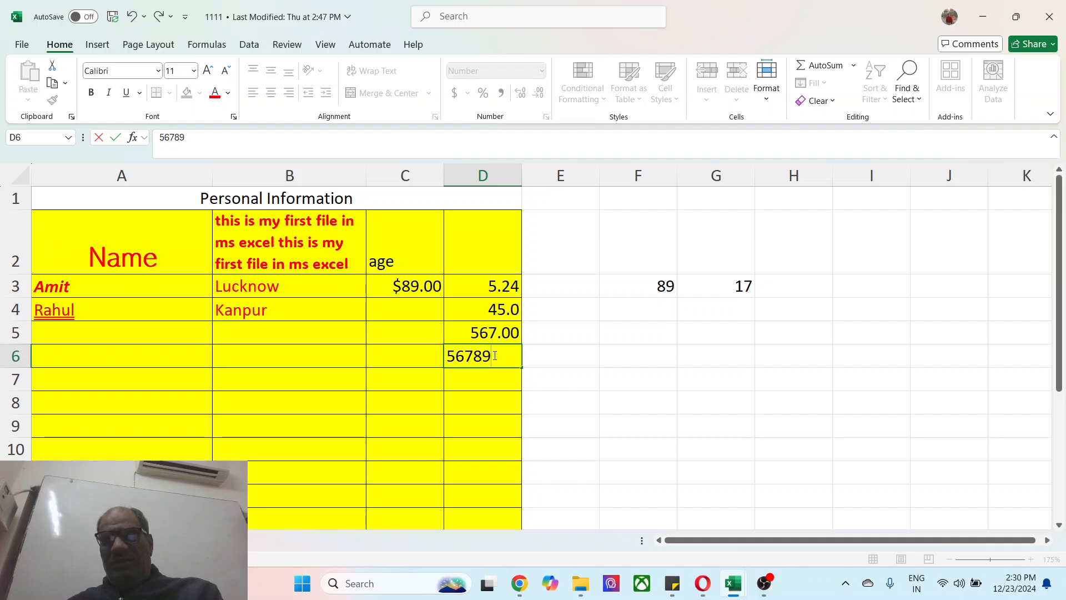
{"action": "key", "text": "Return"}
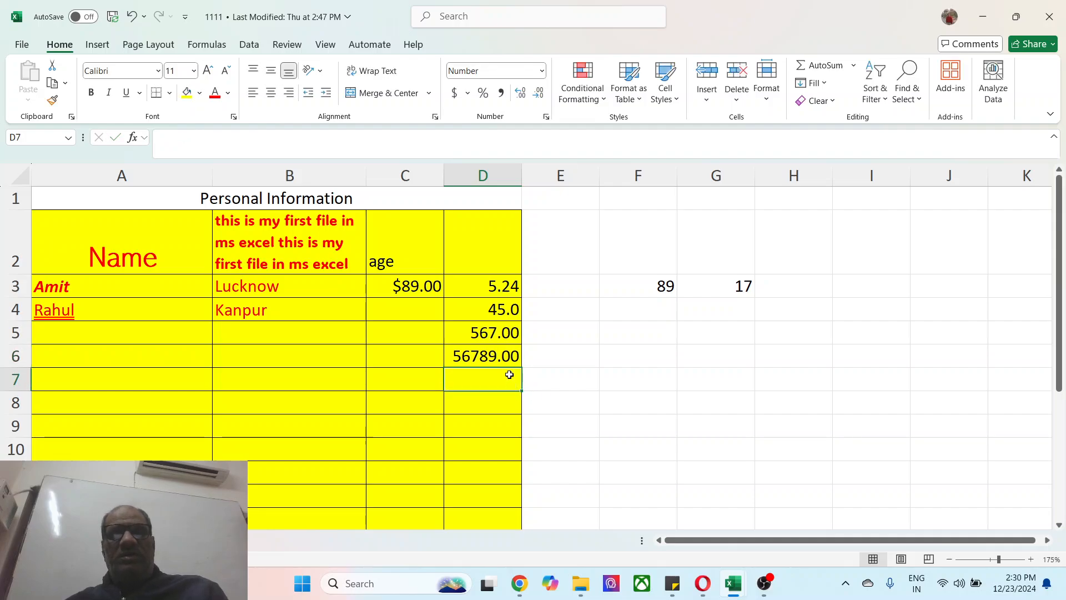
Apply the Euro (€ 123) accounting format to the age value in cell C3
{"action": "left_click", "coordinate": [409, 278]}
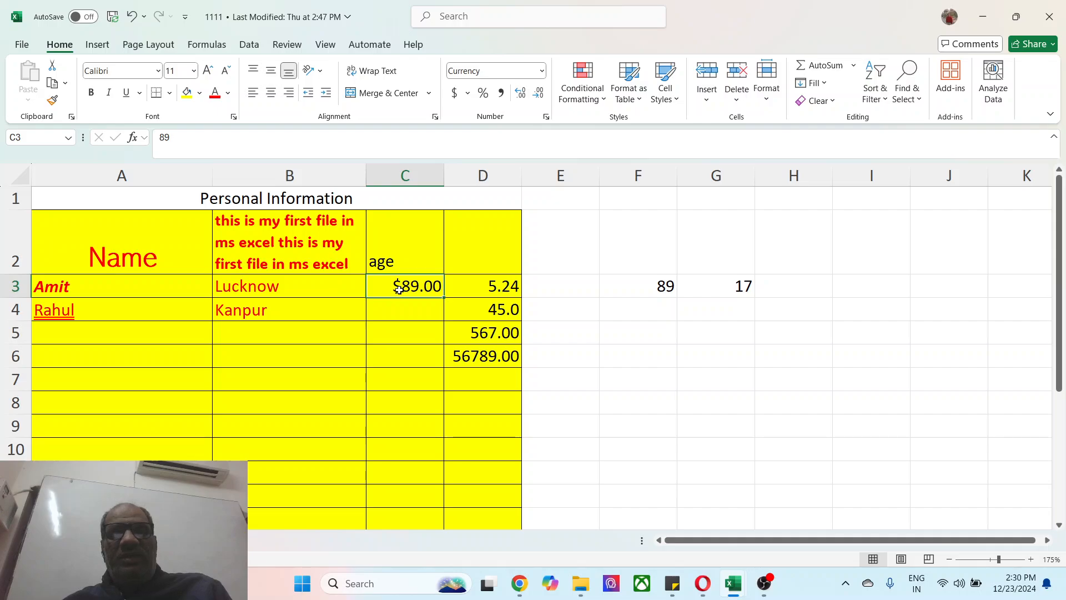
{"action": "left_click", "coordinate": [468, 94]}
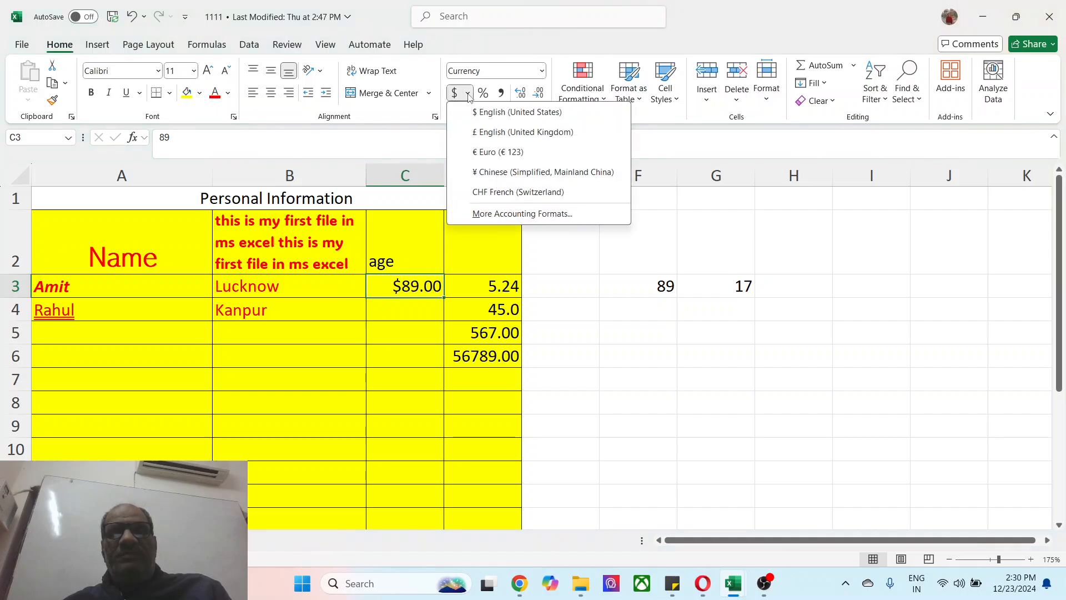
{"action": "left_click", "coordinate": [510, 153]}
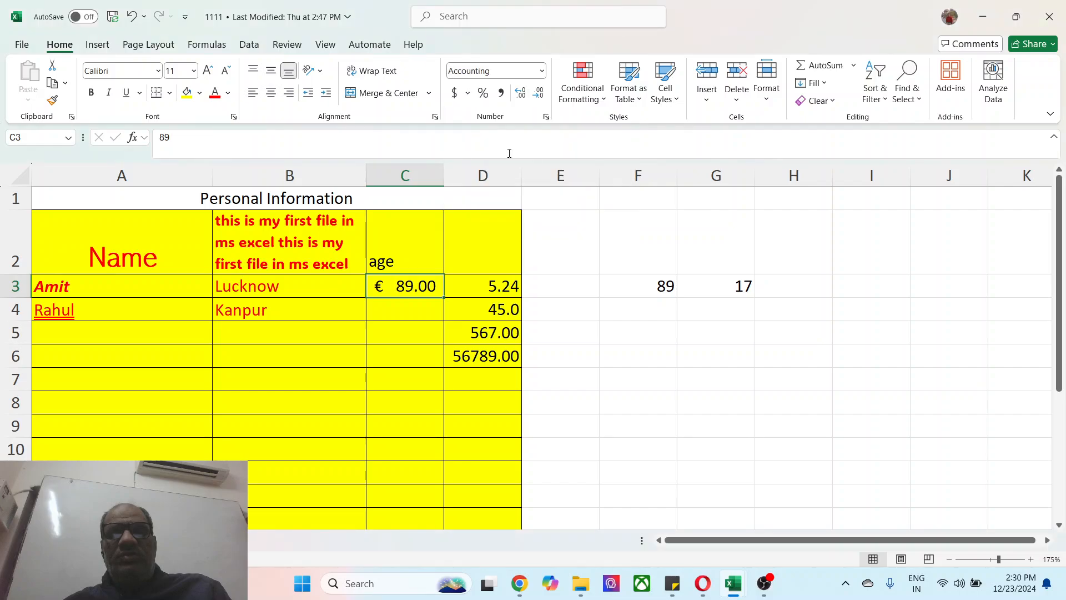
Switch the age value in cell C3 to the standard Accounting format with the dollar sign
{"action": "left_click", "coordinate": [468, 93]}
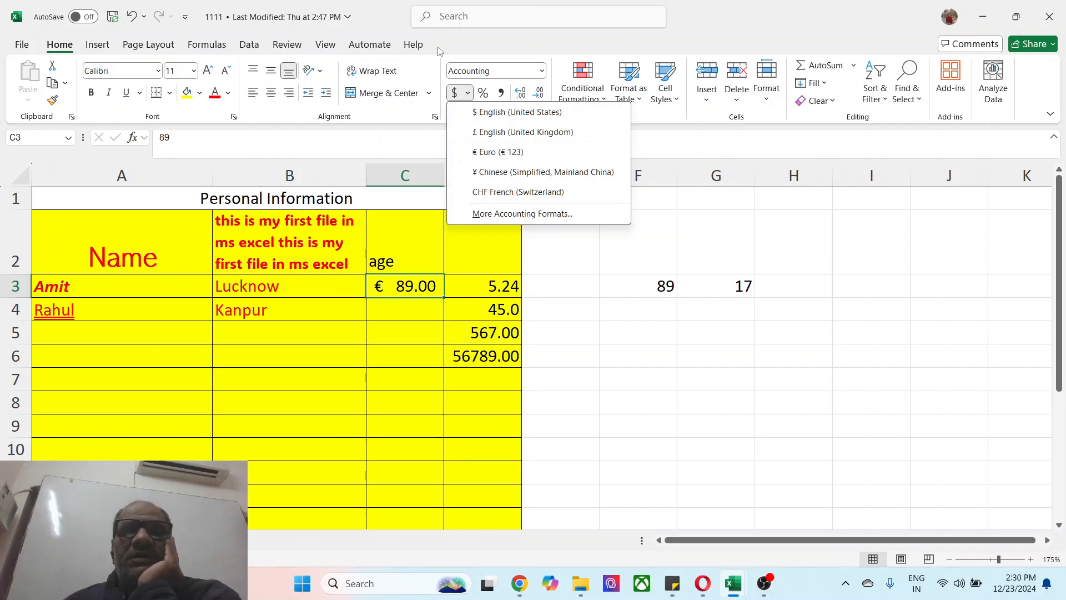
{"action": "left_click", "coordinate": [543, 74]}
{"action": "left_click", "coordinate": [543, 74]}
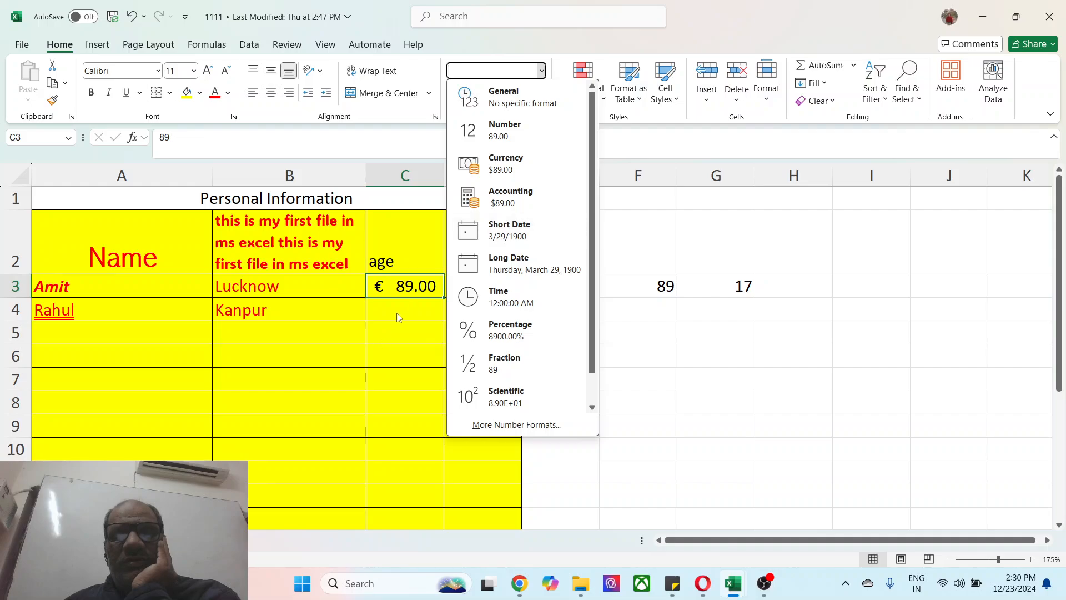
{"action": "left_click", "coordinate": [533, 195]}
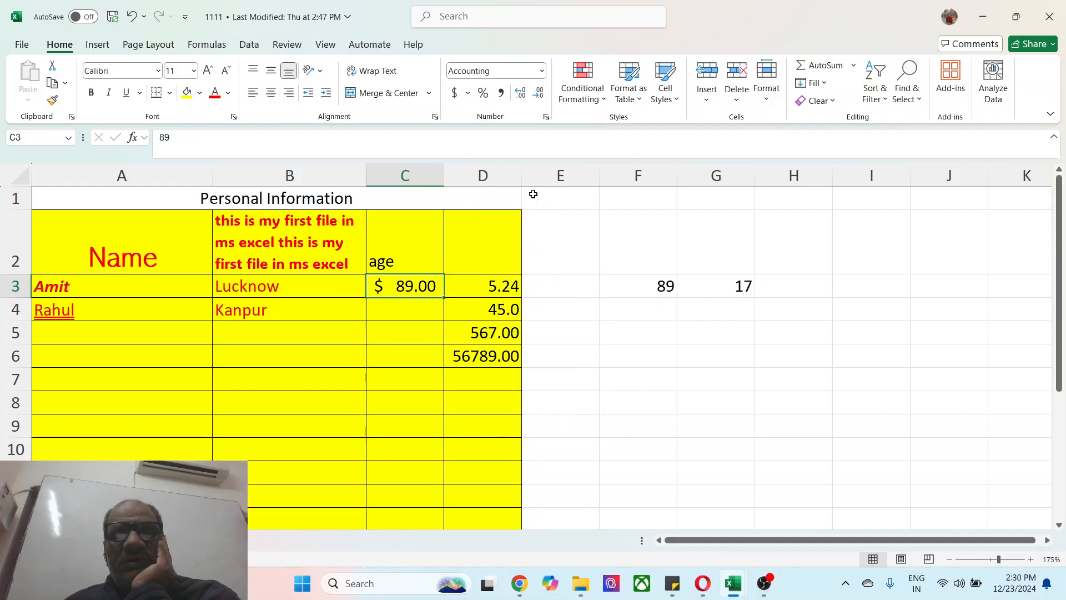
Format the age value in cell C3 as Short Date
{"action": "left_click", "coordinate": [542, 71]}
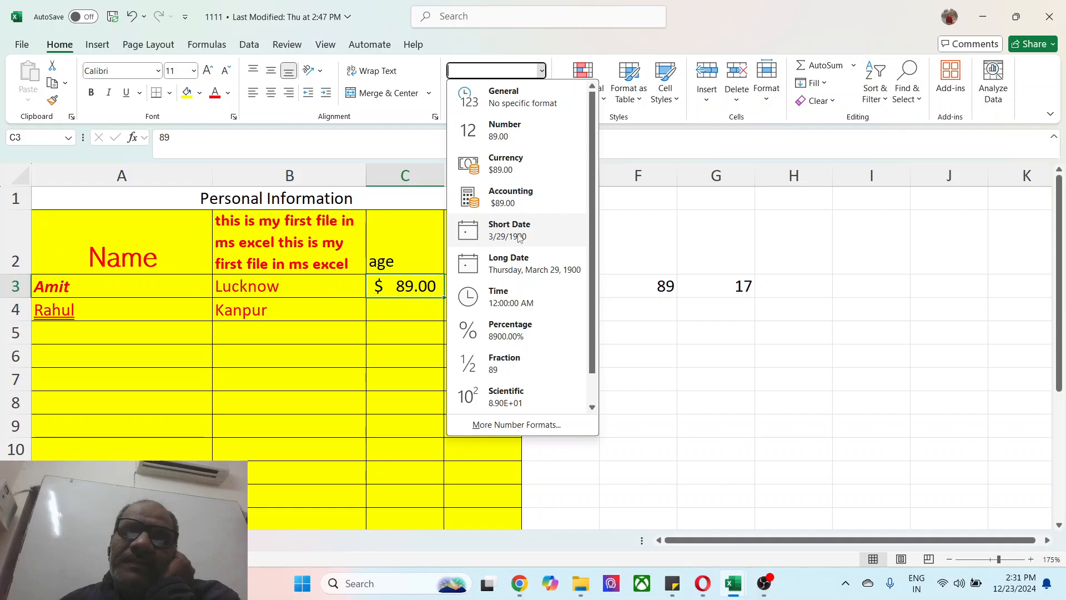
{"action": "left_click", "coordinate": [399, 311]}
{"action": "left_click", "coordinate": [397, 312]}
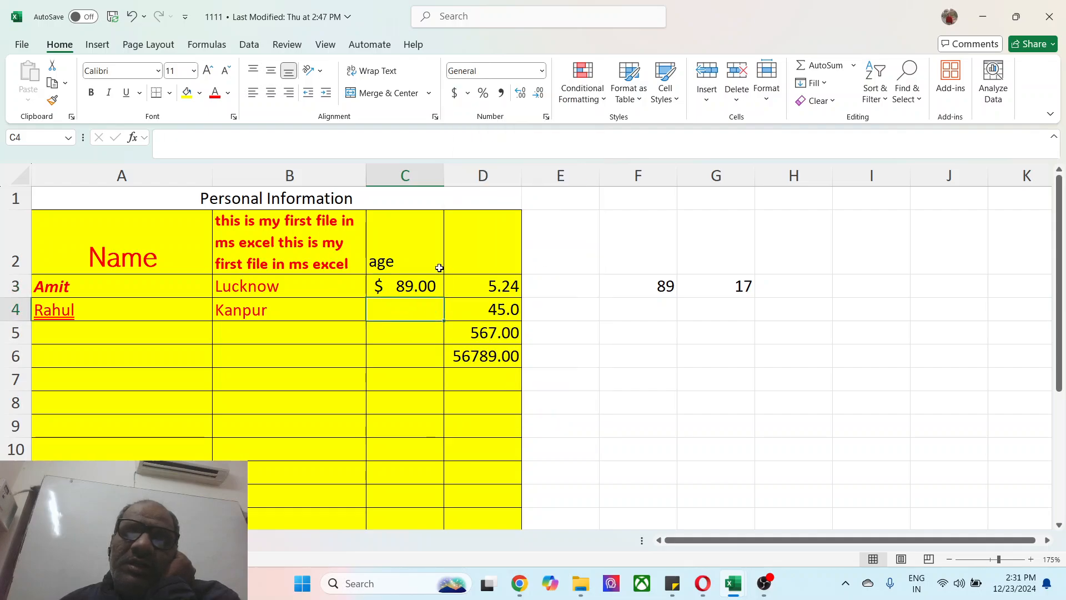
{"action": "left_click", "coordinate": [393, 283]}
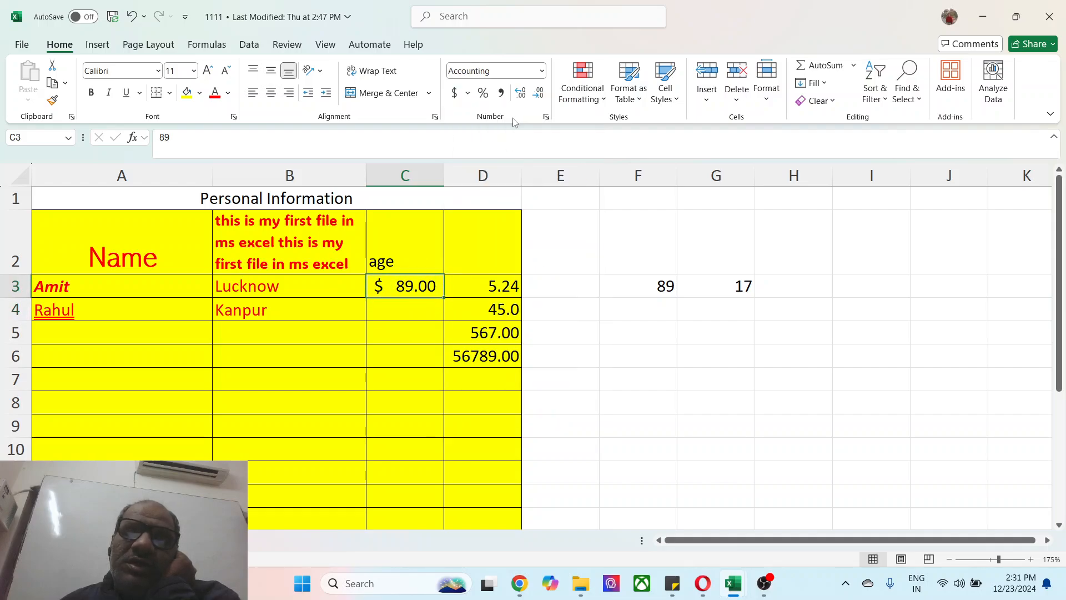
{"action": "left_click", "coordinate": [543, 71]}
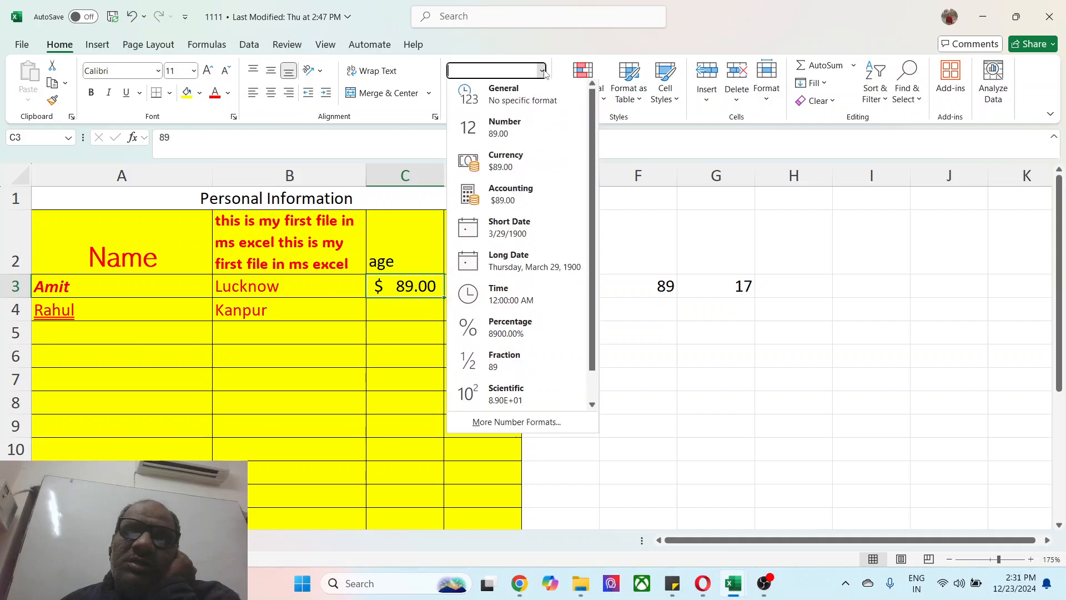
{"action": "left_click", "coordinate": [516, 244]}
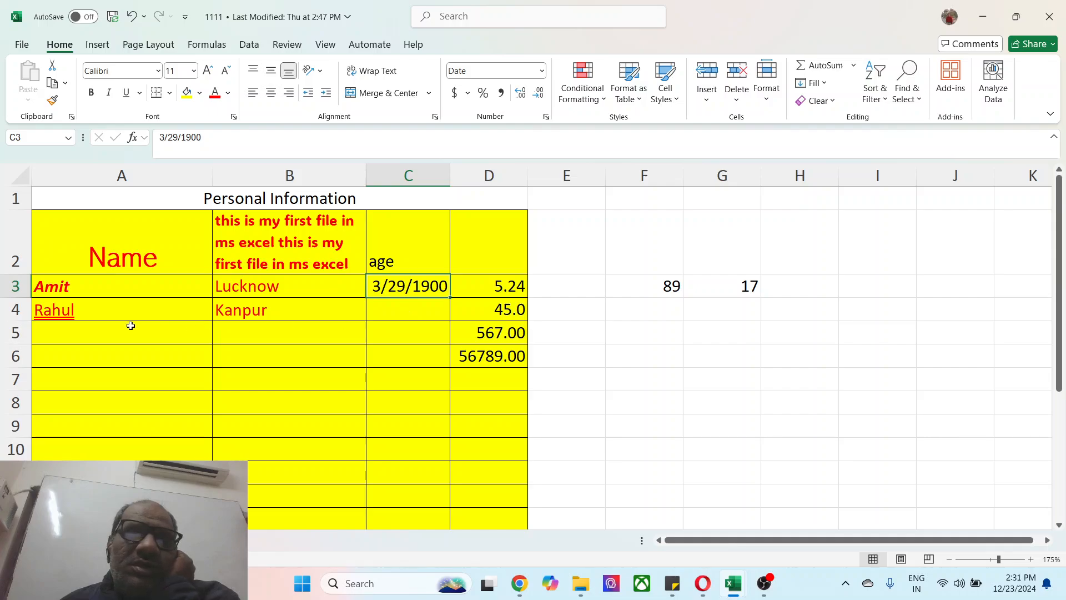
Enter 26 in cell A6 and format it as Short Date
{"action": "scroll", "coordinate": [83, 327], "scroll_direction": "down", "scroll_amount": 2}
{"action": "scroll", "coordinate": [98, 238], "scroll_direction": "up", "scroll_amount": 1}
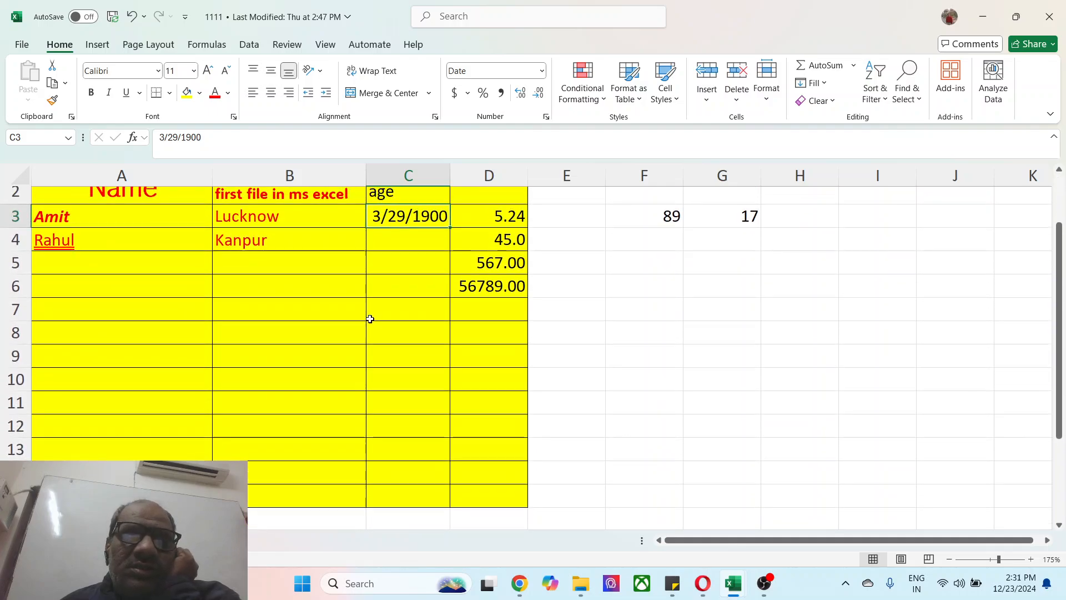
{"action": "left_click", "coordinate": [65, 286]}
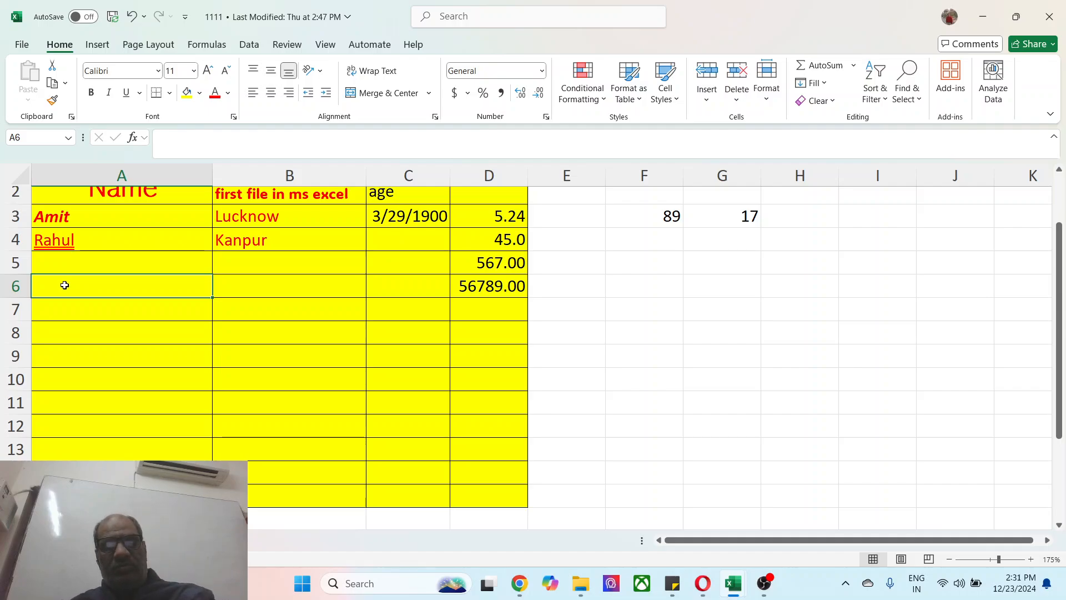
{"action": "type", "text": "26"}
{"action": "key", "text": "Return"}
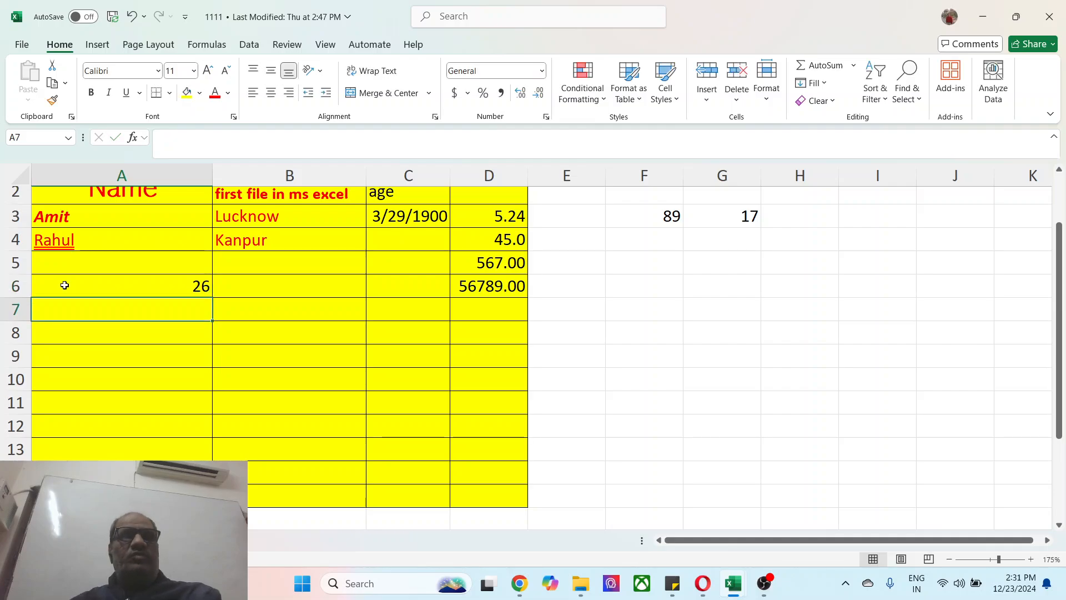
{"action": "left_click", "coordinate": [189, 288]}
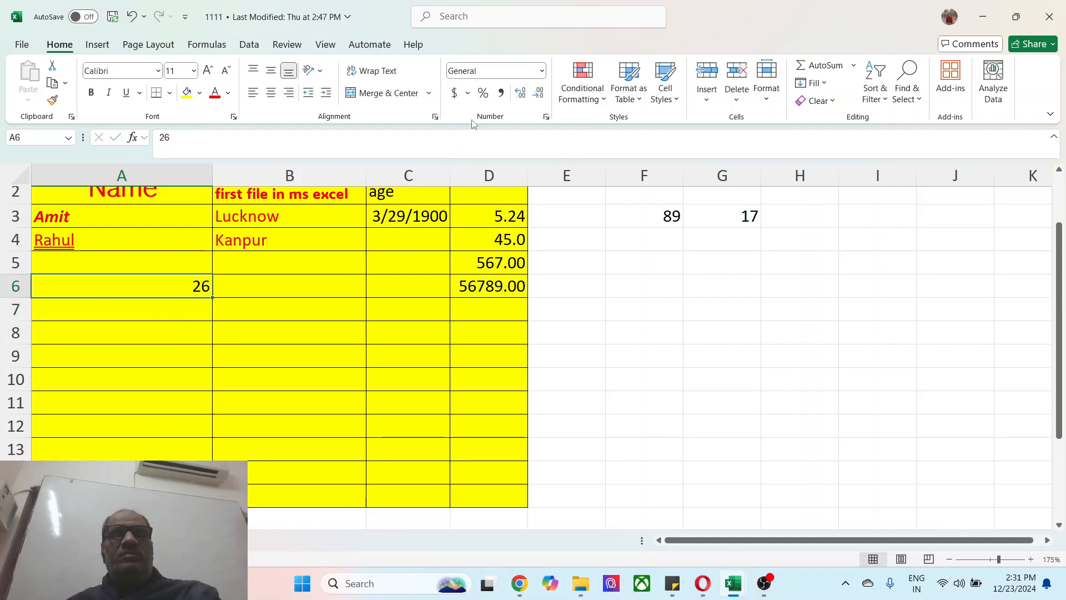
{"action": "left_click", "coordinate": [541, 71]}
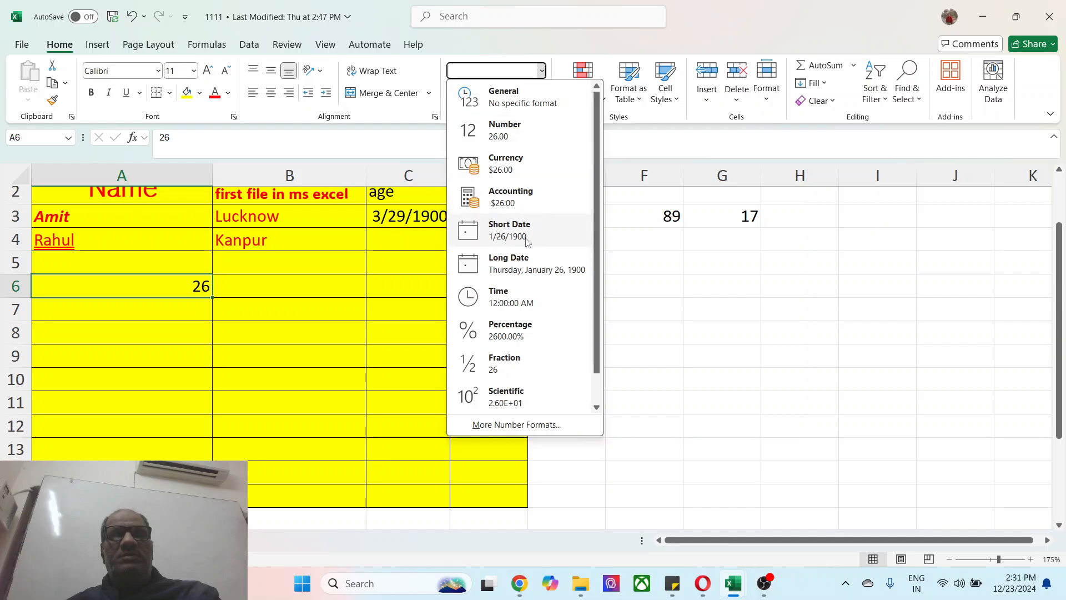
{"action": "left_click", "coordinate": [500, 234]}
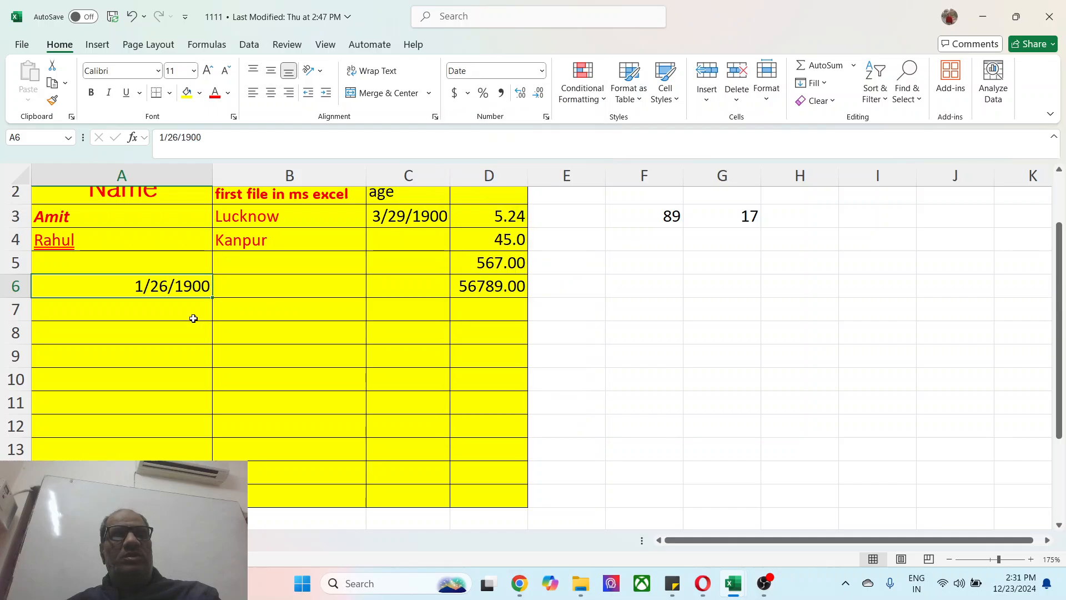
Change the year of the date in cell A6 to 2024
{"action": "double_click", "coordinate": [183, 286]}
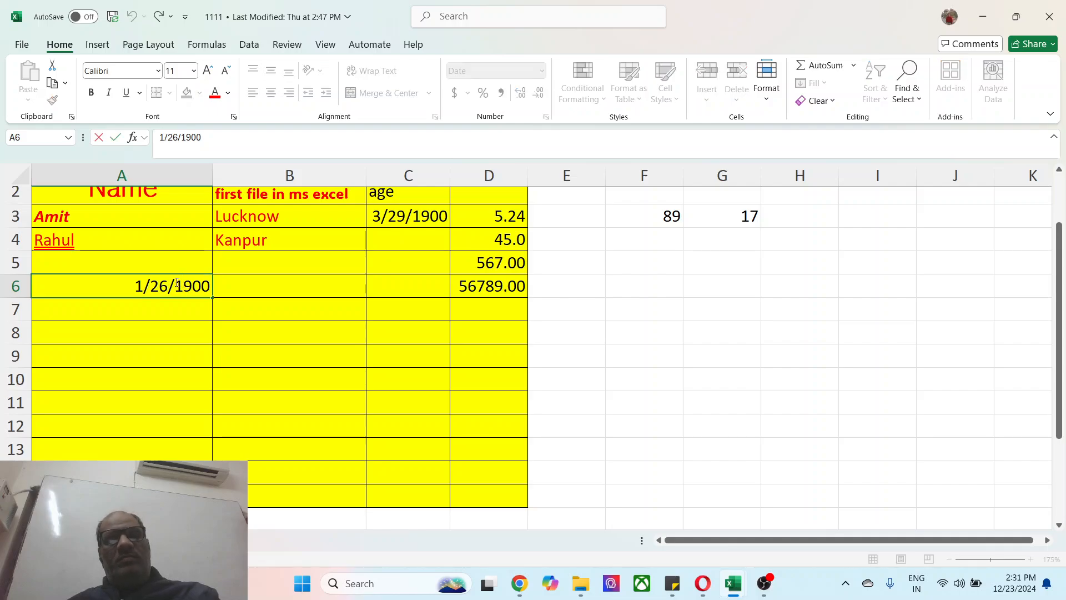
{"action": "left_click_drag", "start_coordinate": [177, 283], "coordinate": [222, 288]}
{"action": "type", "text": "2"}
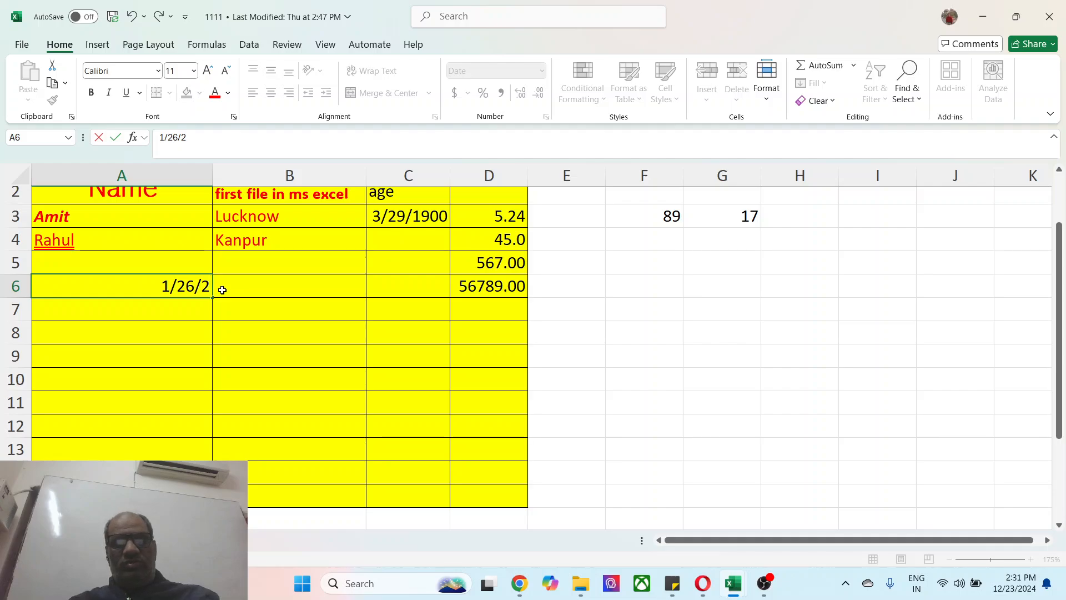
{"action": "type", "text": "024"}
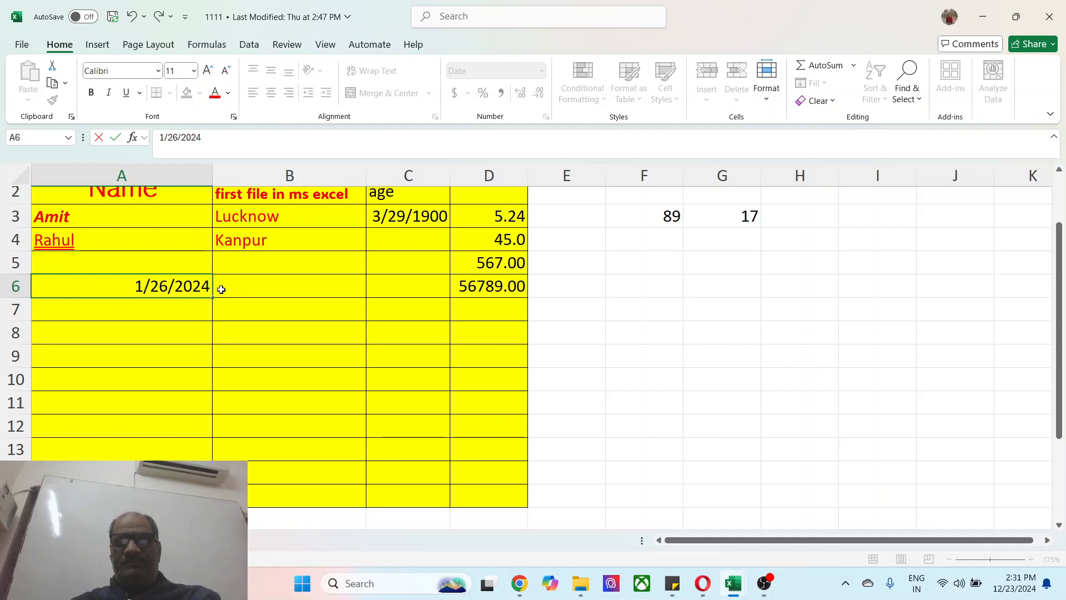
{"action": "key", "text": "Return"}
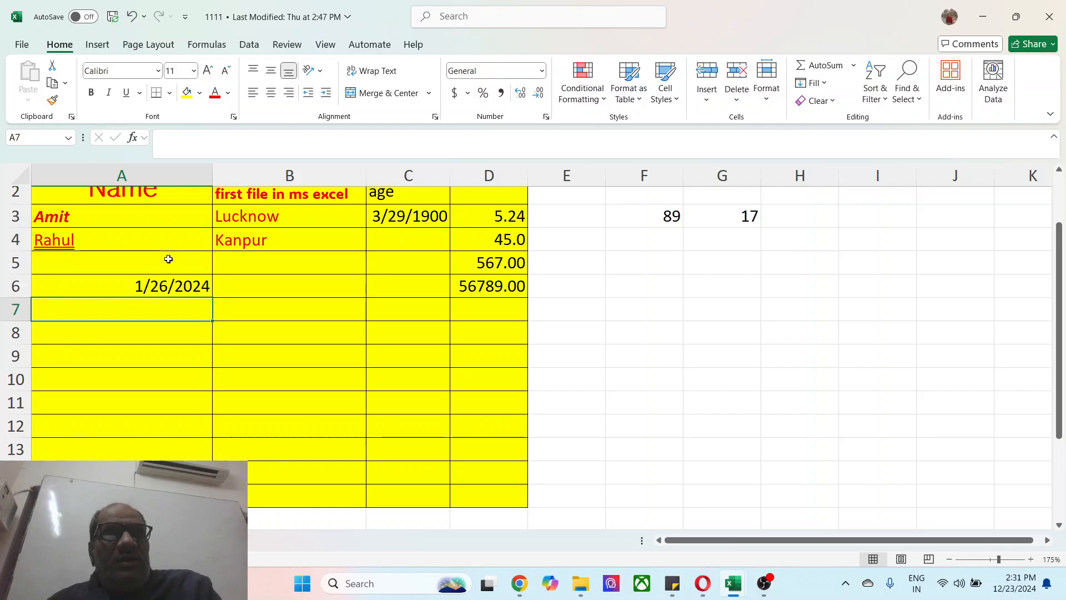
{"action": "left_click", "coordinate": [168, 283]}
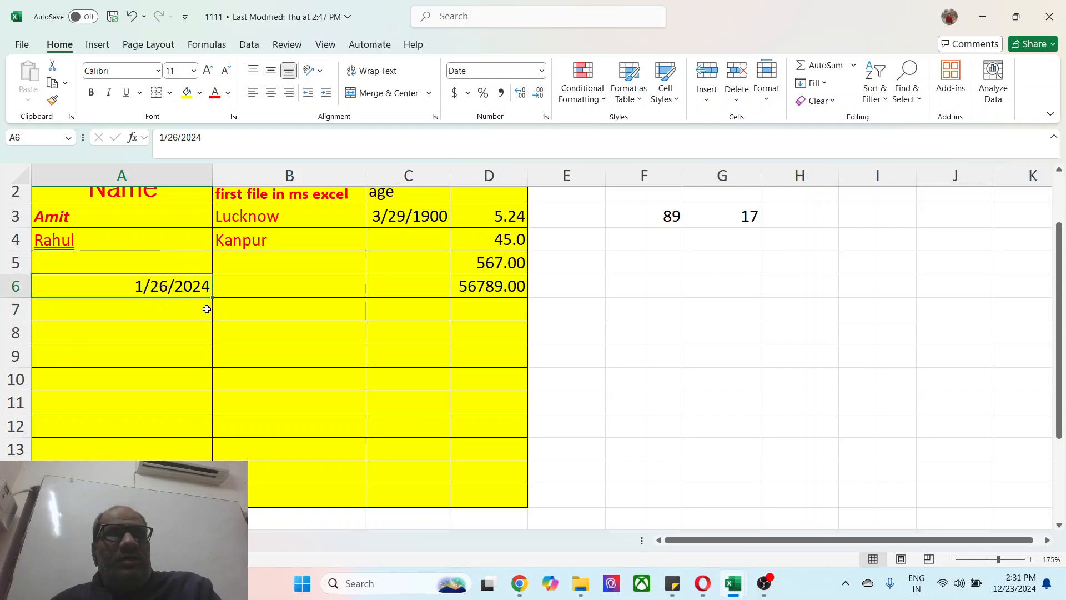
Insert the current date, 12/23/2024, as a fixed value in cells A7 and A8
{"action": "left_click", "coordinate": [147, 310]}
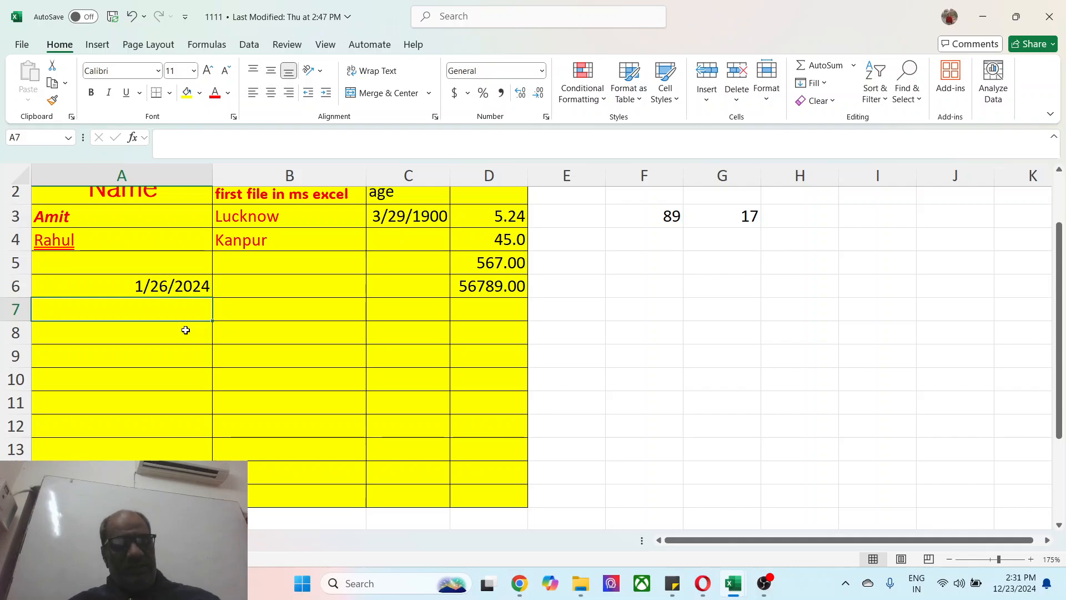
{"action": "key", "text": "ctrl+semicolon"}
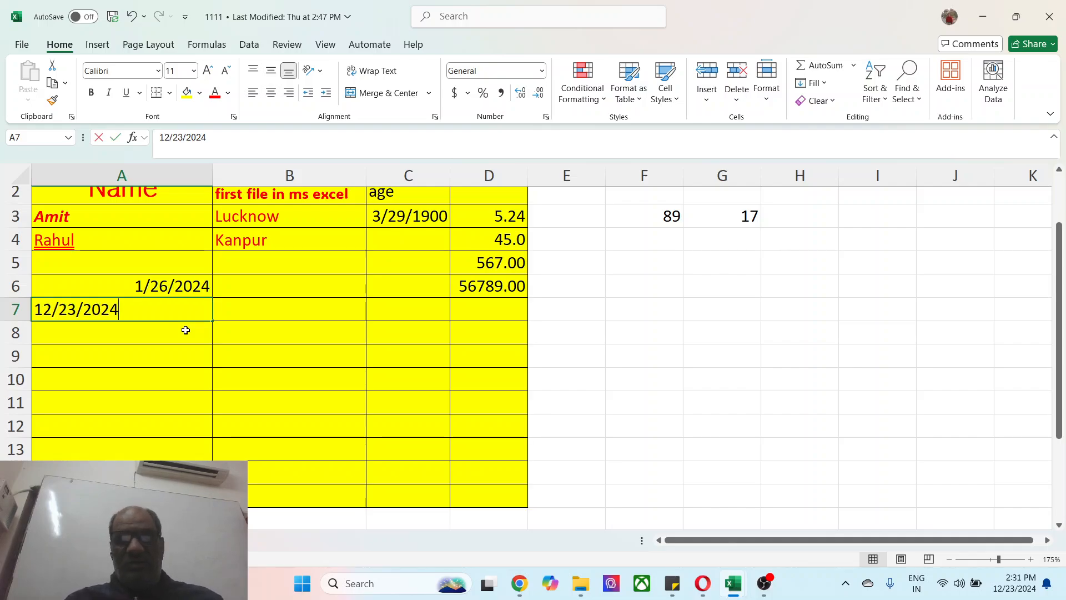
{"action": "key", "text": "Return"}
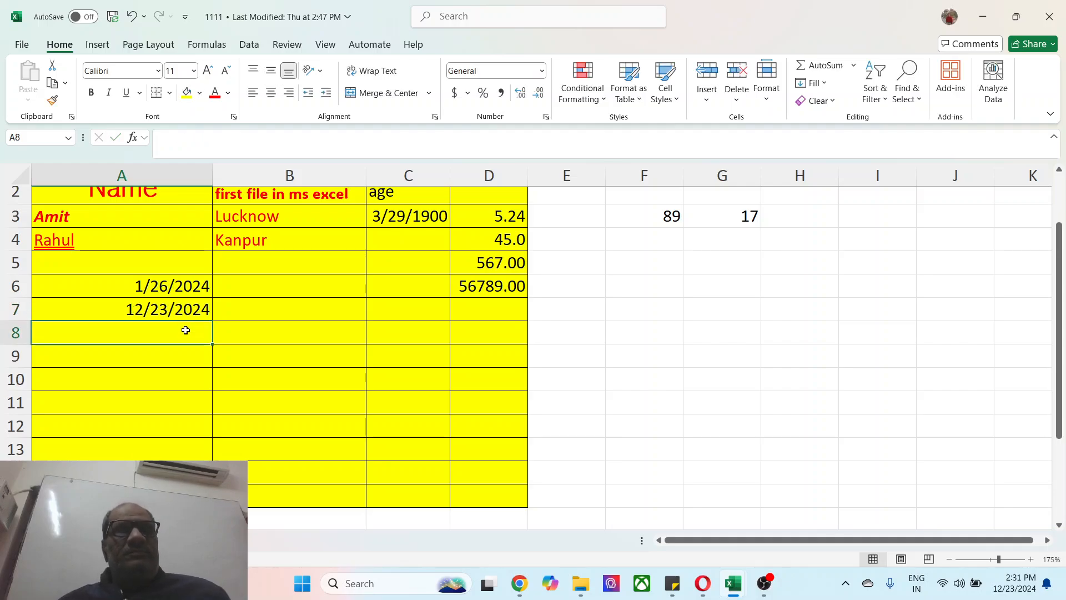
{"action": "double_click", "coordinate": [187, 330]}
{"action": "key", "text": "ctrl+semicolon"}
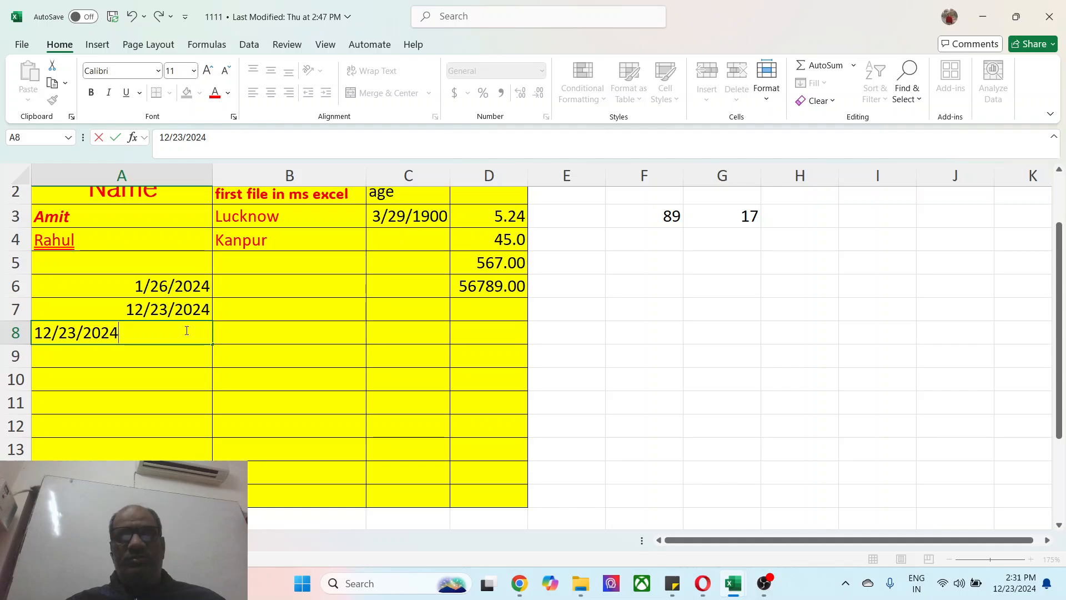
{"action": "key", "text": "Return"}
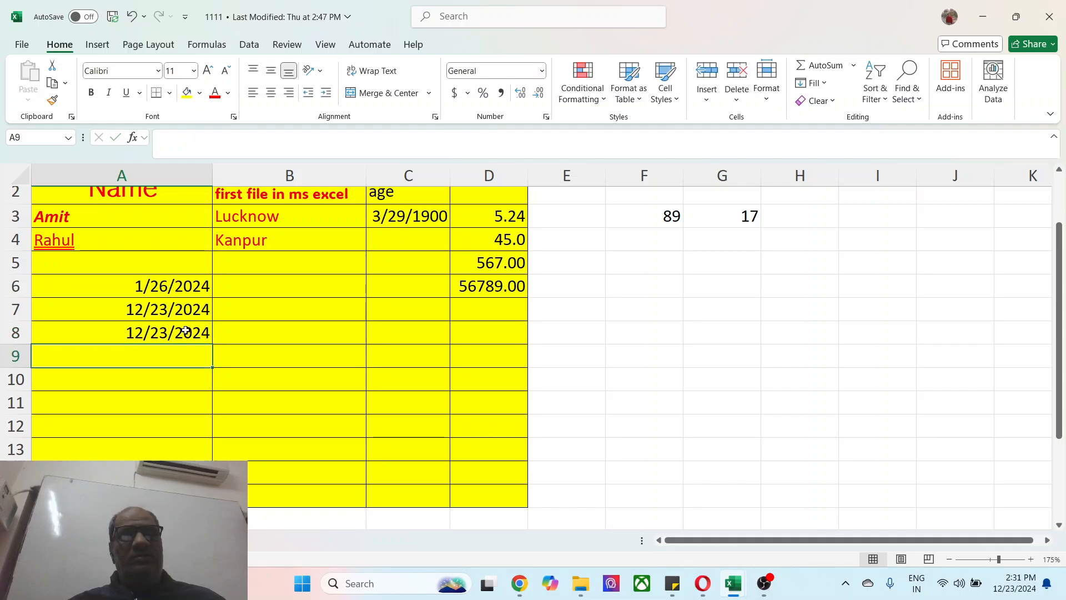
{"action": "left_click", "coordinate": [541, 71]}
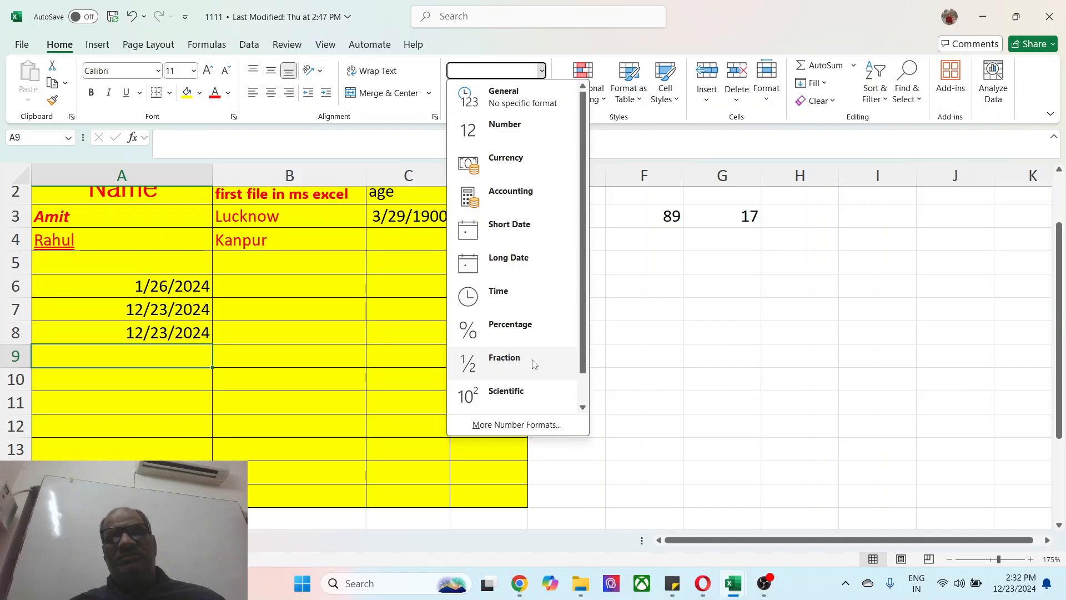
{"action": "scroll", "coordinate": [586, 394], "scroll_direction": "down", "scroll_amount": 1}
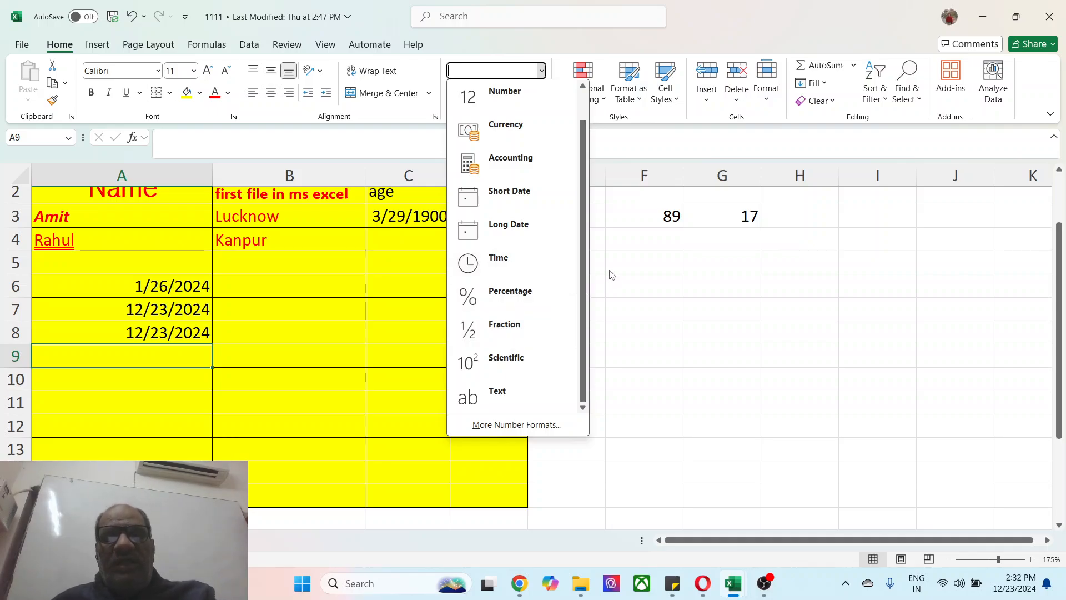
{"action": "left_click", "coordinate": [626, 257]}
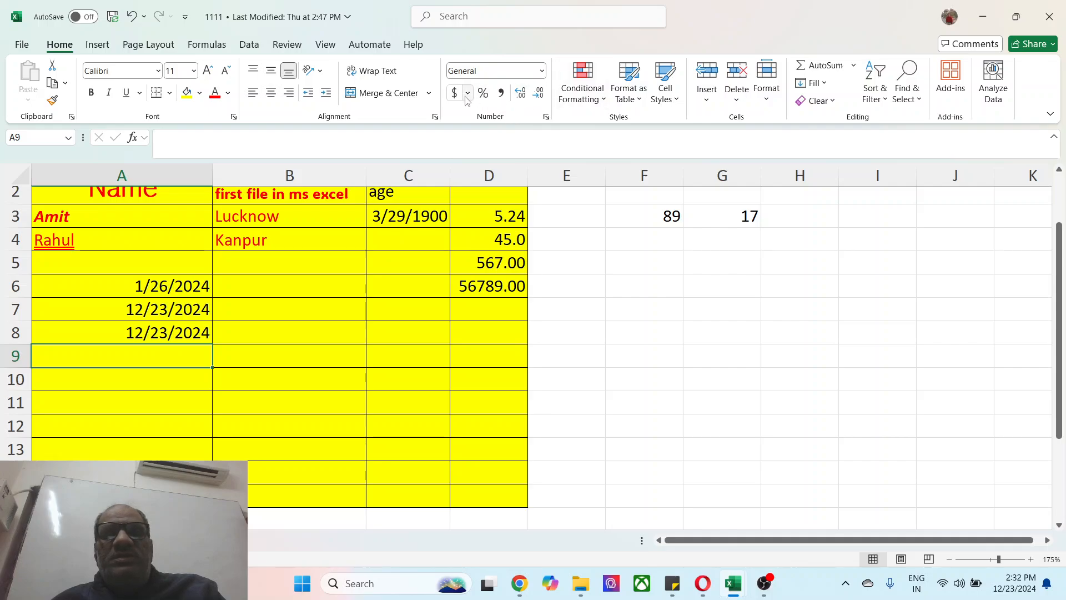
{"action": "scroll", "coordinate": [624, 285], "scroll_direction": "down", "scroll_amount": 2}
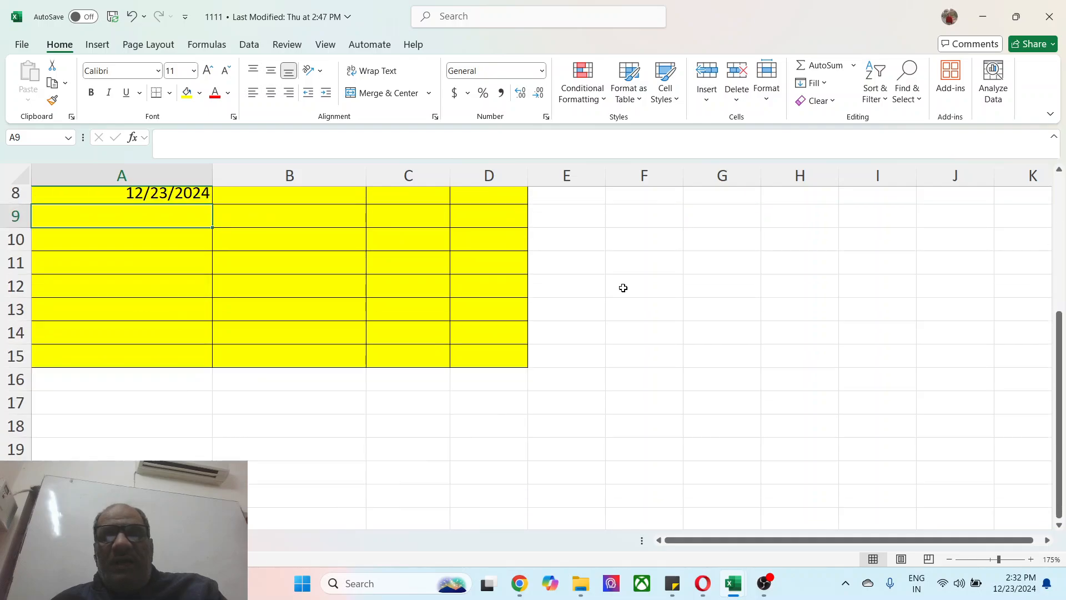
{"action": "scroll", "coordinate": [630, 296], "scroll_direction": "up", "scroll_amount": 3}
Enter the column headings Name in cell F3 and Marks in cell G3, replacing the existing numbers
{"action": "left_click_drag", "start_coordinate": [658, 284], "coordinate": [722, 286]}
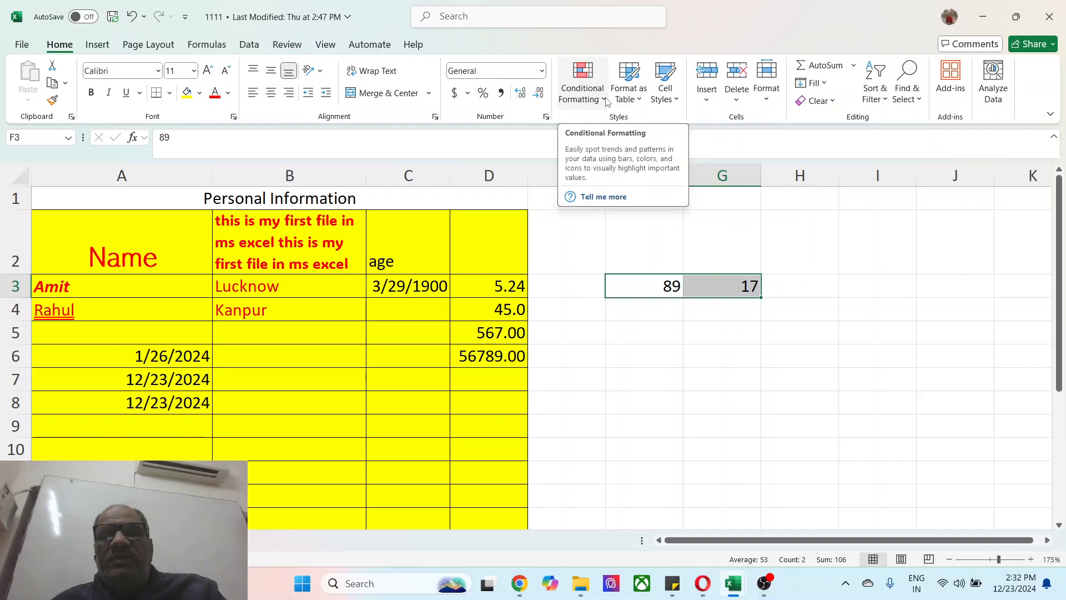
{"action": "left_click", "coordinate": [650, 285]}
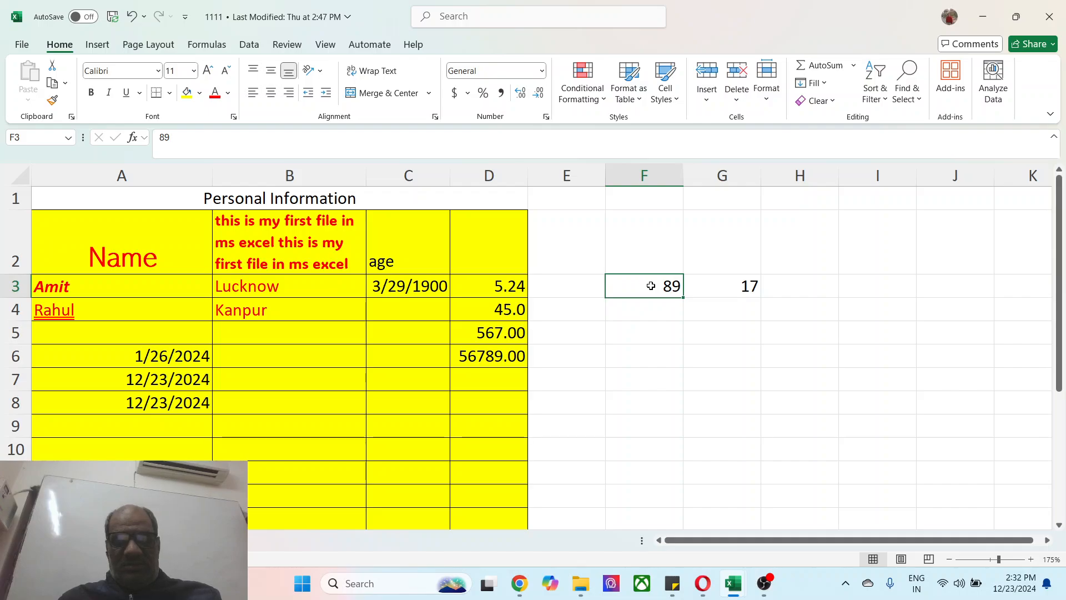
{"action": "type", "text": "Name"}
{"action": "key", "text": "Return"}
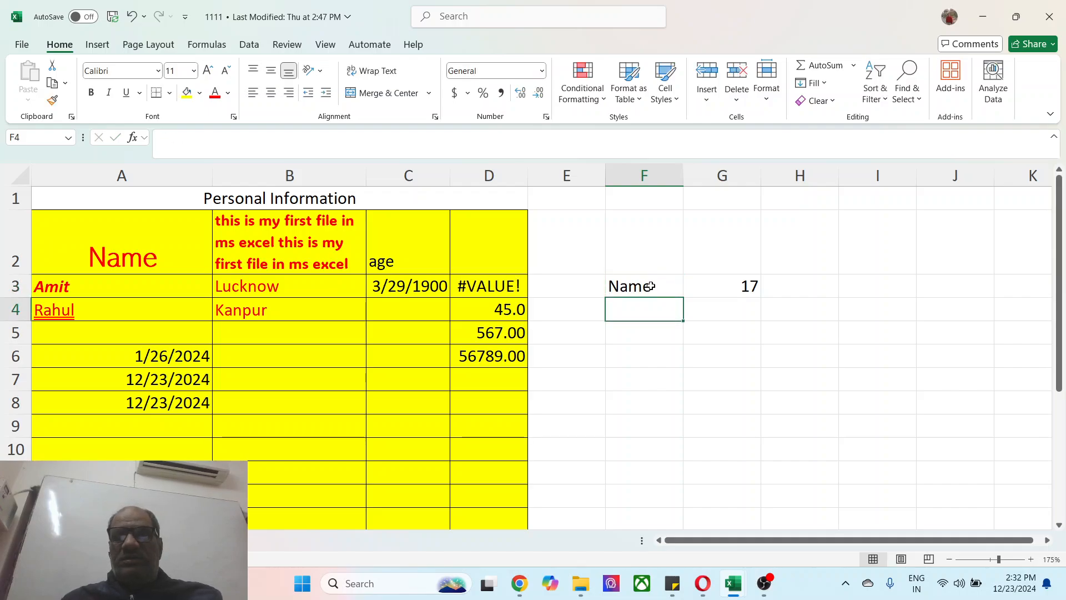
{"action": "key", "text": "Up"}
{"action": "key", "text": "Right"}
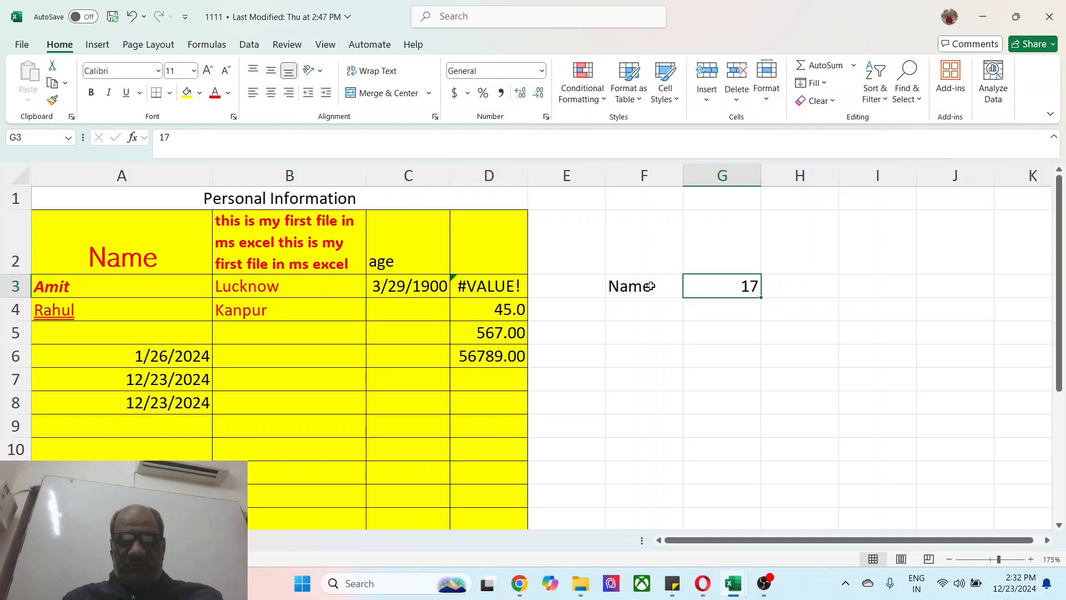
{"action": "type", "text": "Marks"}
{"action": "key", "text": "Return"}
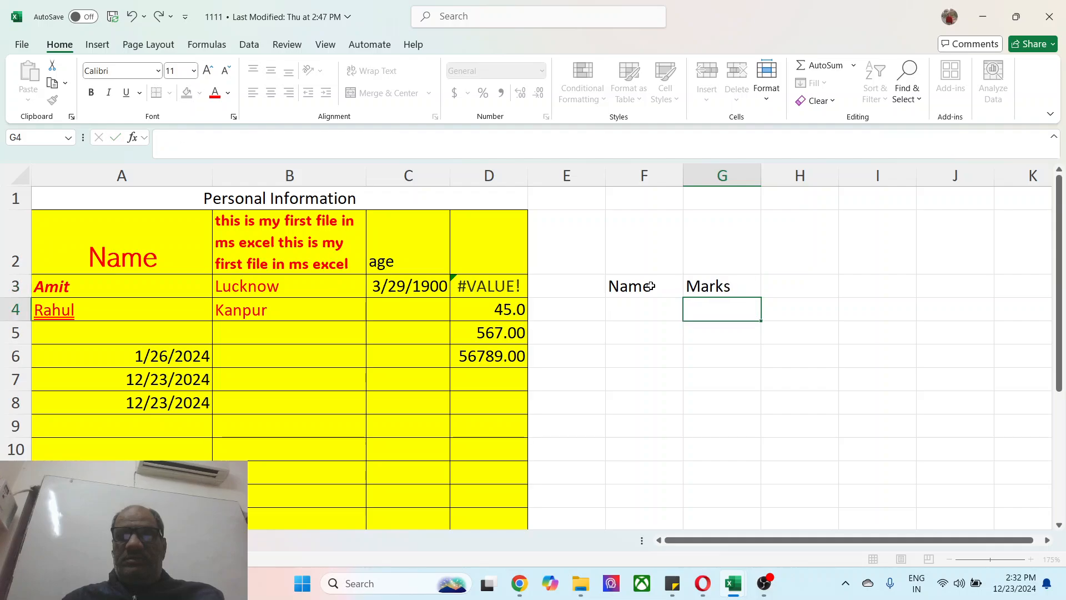
Fill cells F4 to F7 under the Name heading with four students' first names
{"action": "key", "text": "Left"}
{"action": "type", "text": "Rah"}
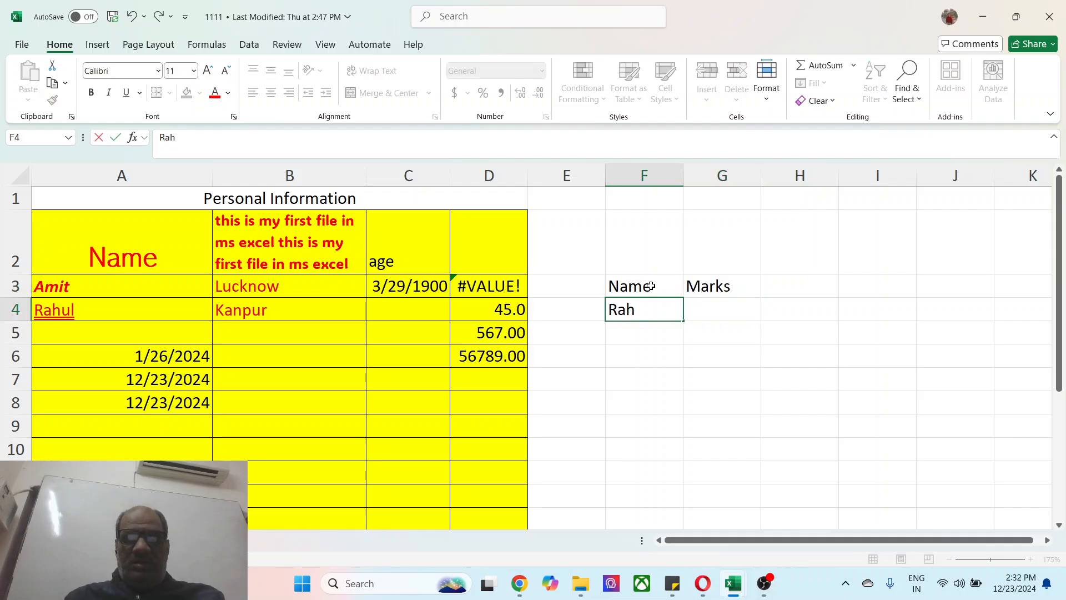
{"action": "key", "text": "Return"}
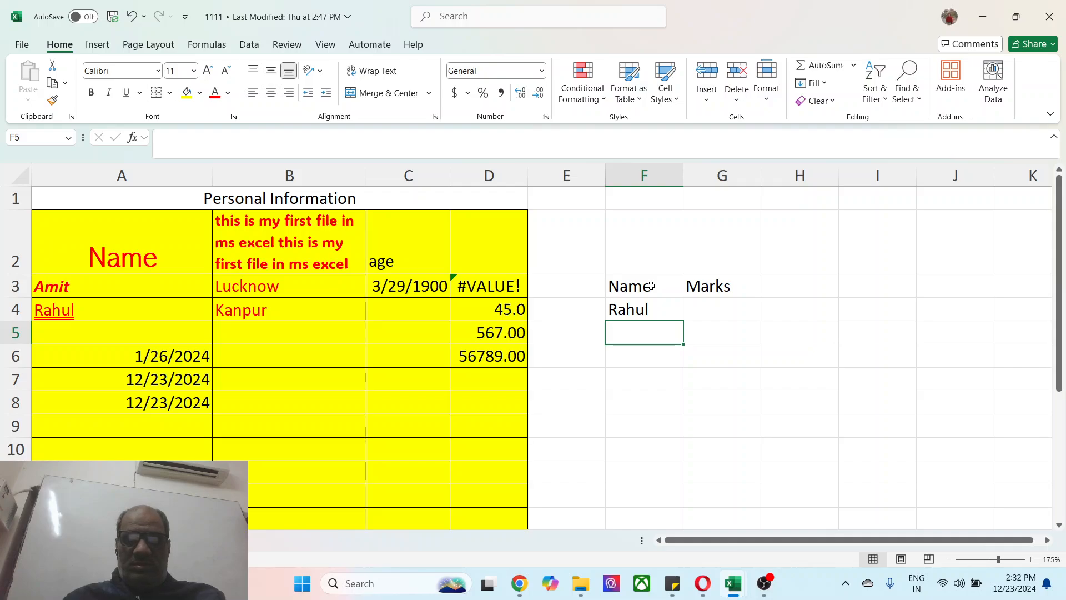
{"action": "type", "text": "Sohan"}
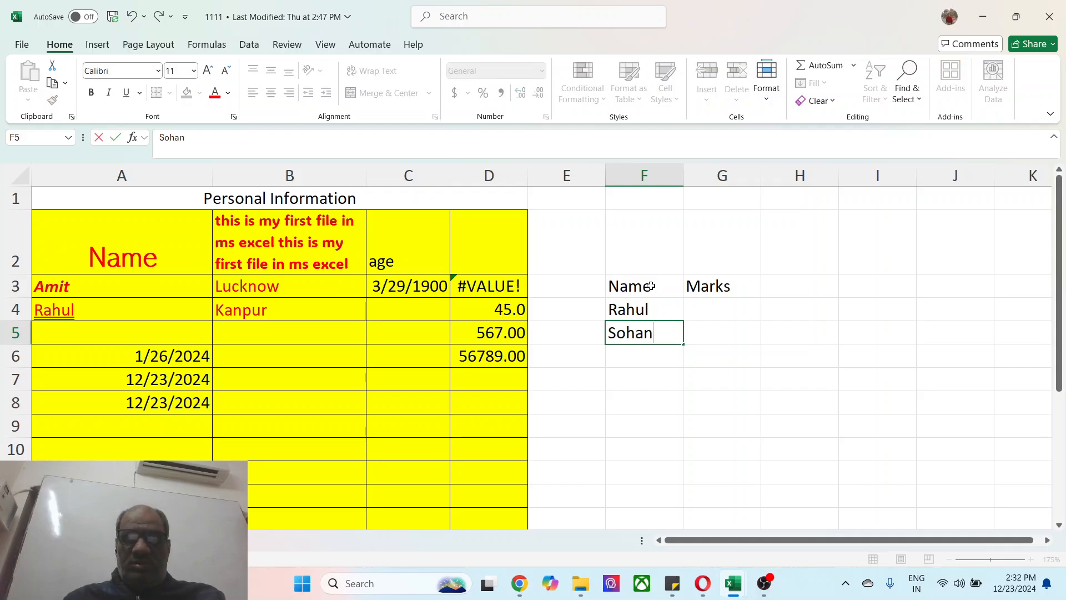
{"action": "key", "text": "Return"}
{"action": "type", "text": "Suhani"}
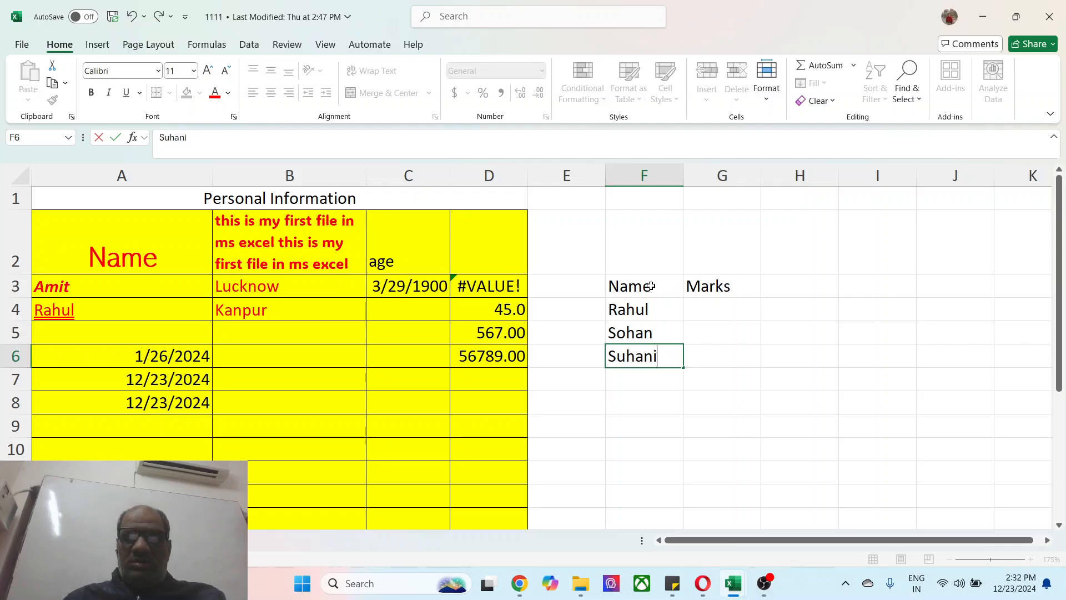
{"action": "key", "text": "Return"}
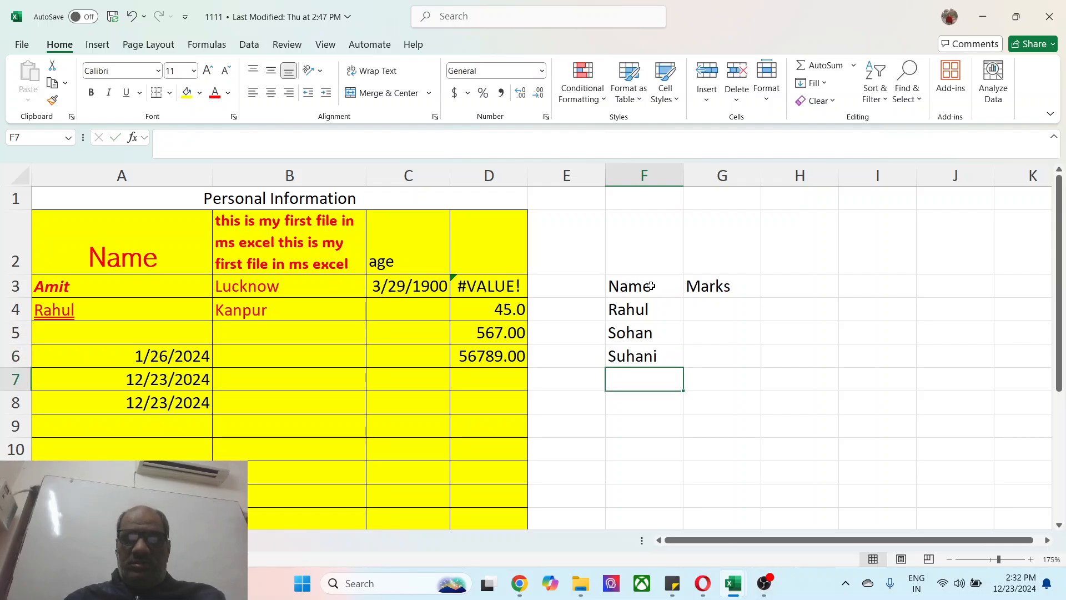
{"action": "type", "text": "Tanvi"}
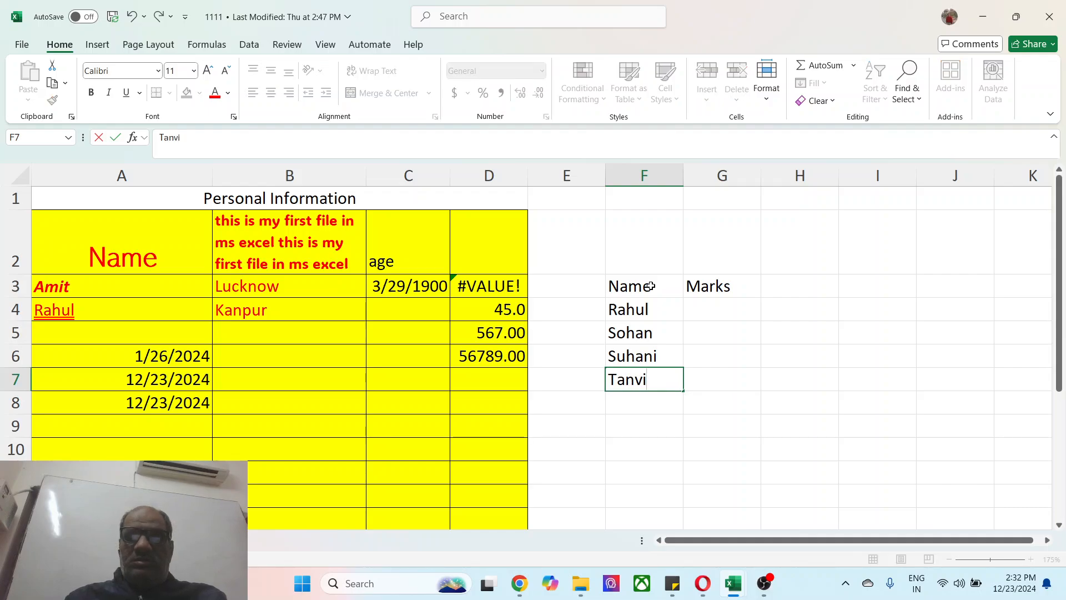
{"action": "key", "text": "Return"}
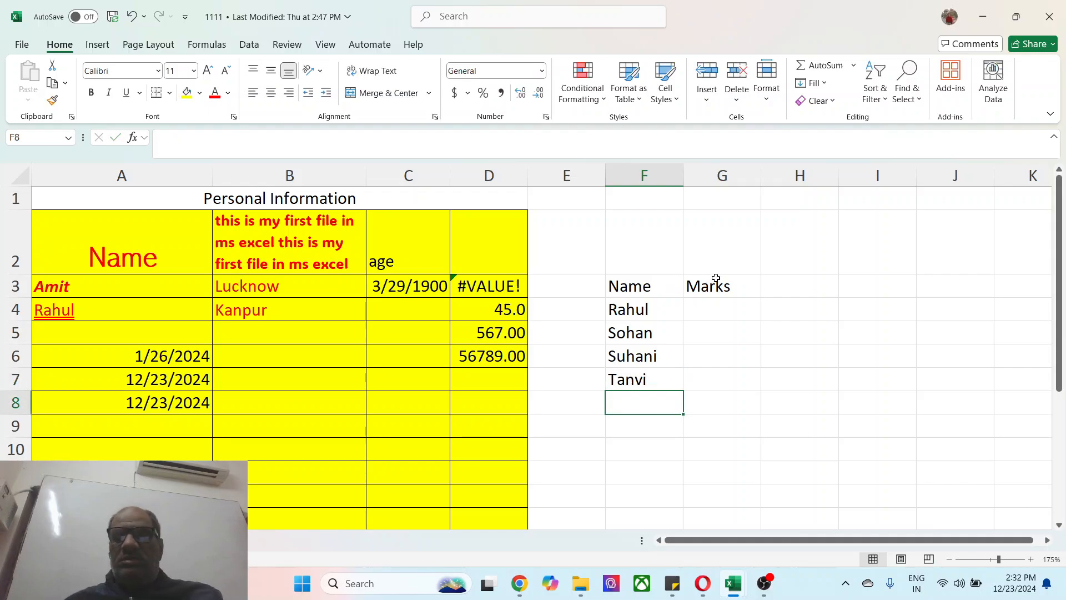
Enter the marks 10, 12, 13 and 12 in cells G4 to G7
{"action": "left_click", "coordinate": [695, 309]}
{"action": "type", "text": "10"}
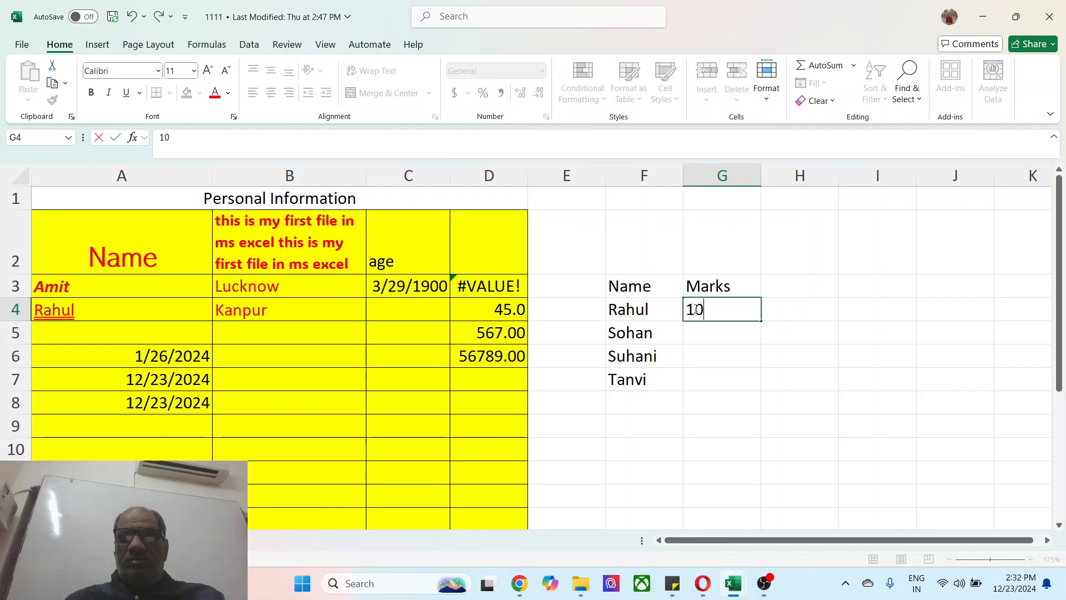
{"action": "key", "text": "Return"}
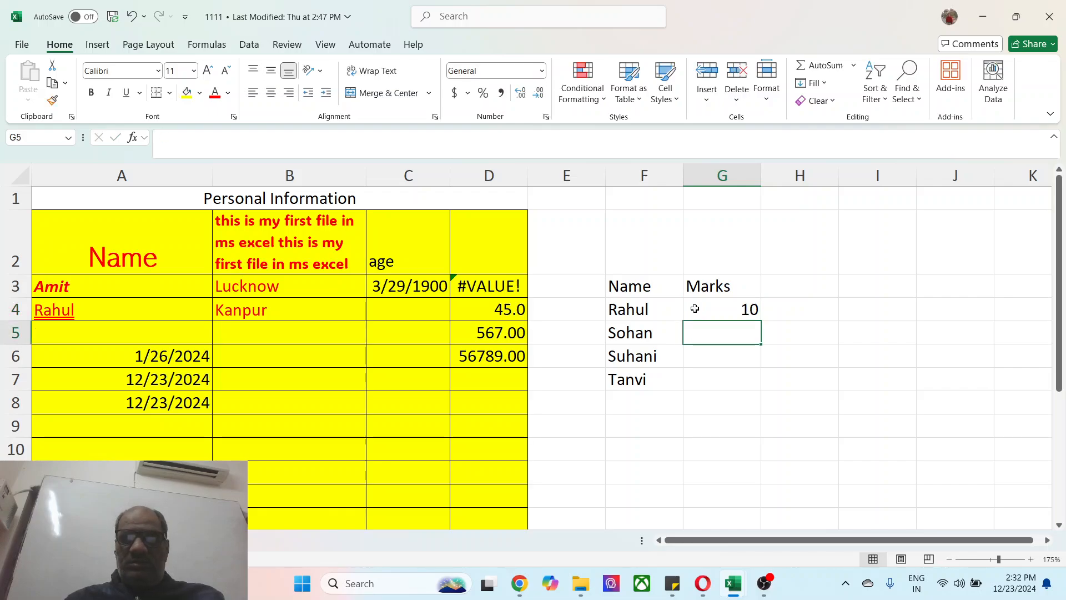
{"action": "type", "text": "12"}
{"action": "key", "text": "Return"}
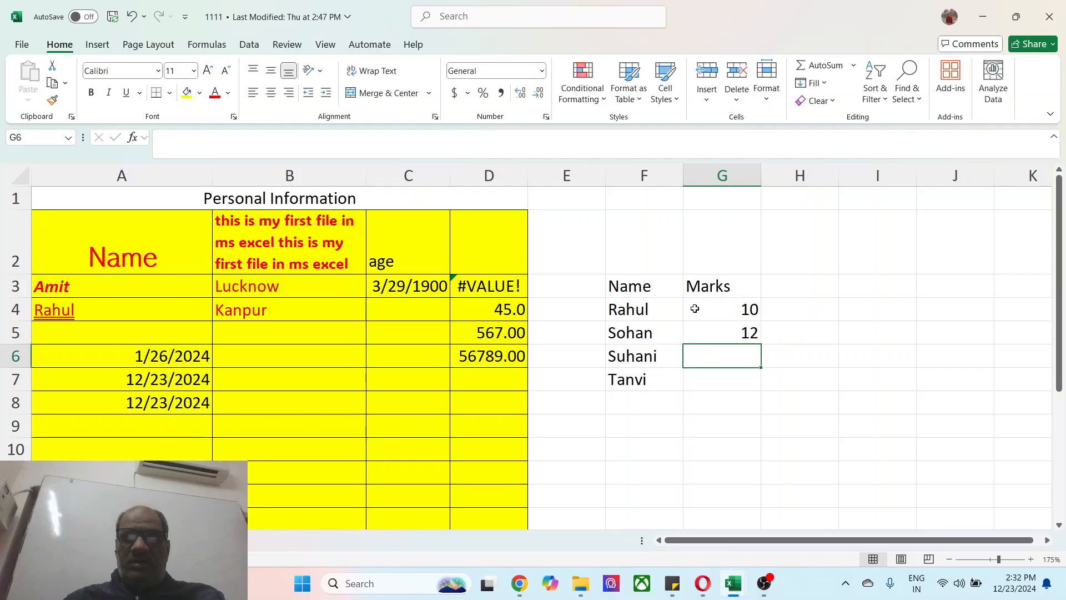
{"action": "type", "text": "13"}
{"action": "key", "text": "Return"}
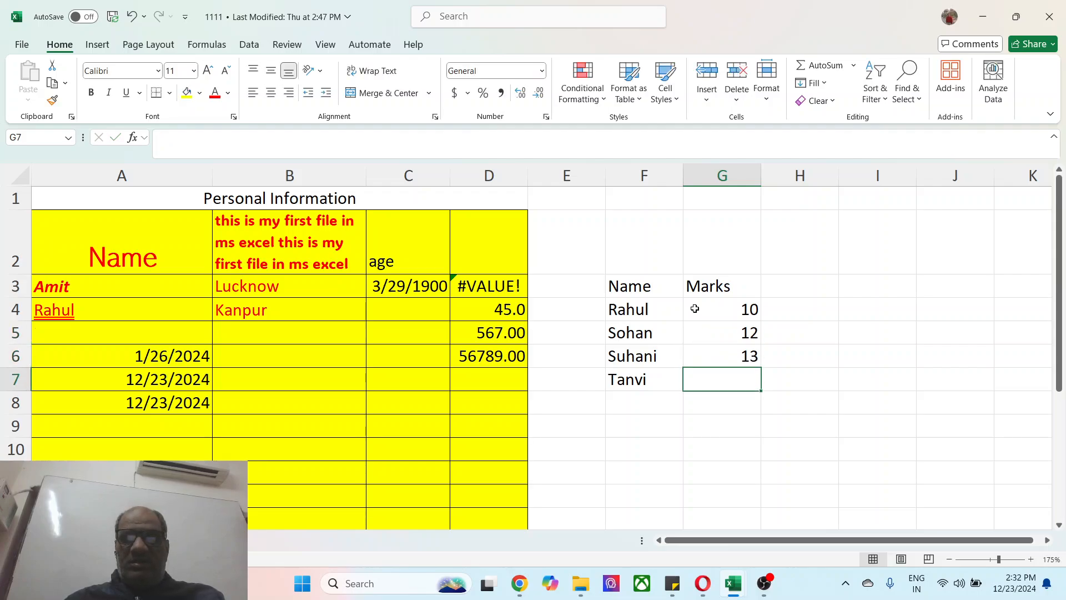
{"action": "type", "text": "12"}
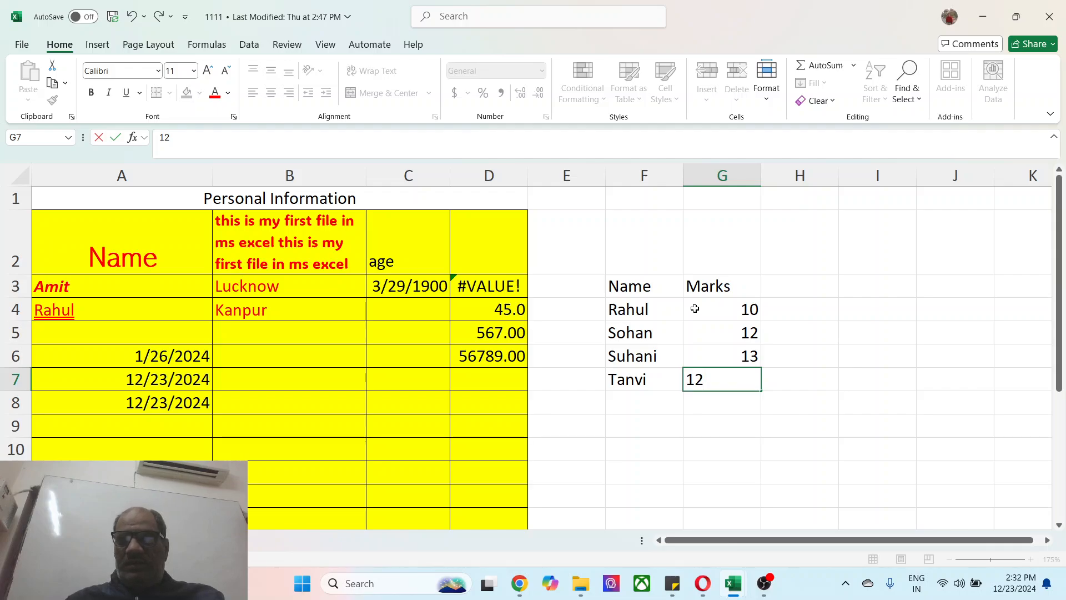
{"action": "key", "text": "Return"}
Highlight duplicate values in F3:G7 using conditional formatting with Light Red Fill with Dark Red Text
{"action": "left_click", "coordinate": [630, 286]}
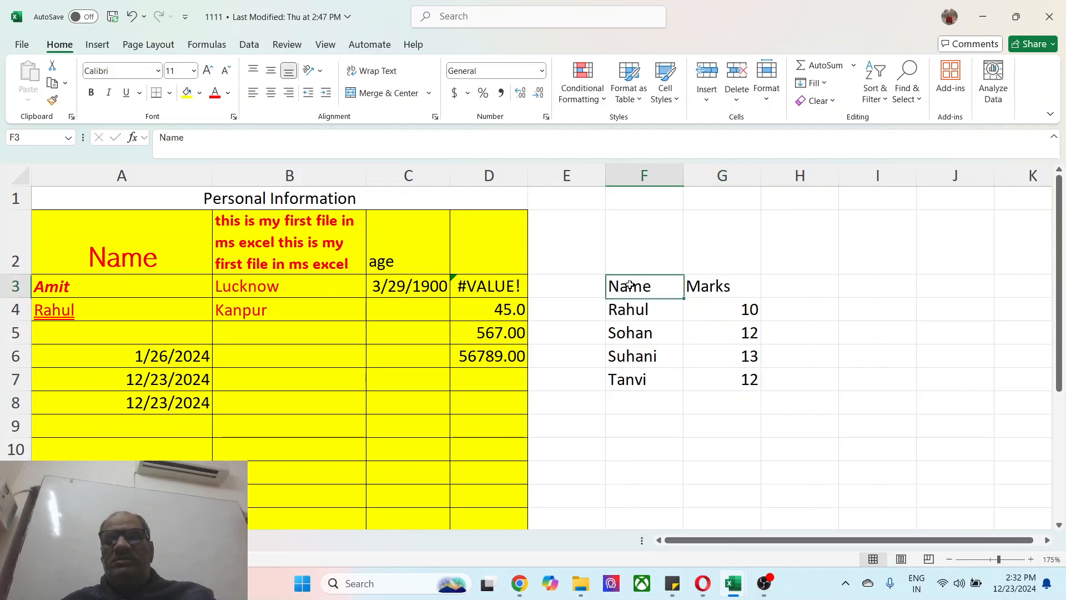
{"action": "left_click_drag", "start_coordinate": [625, 291], "coordinate": [725, 376]}
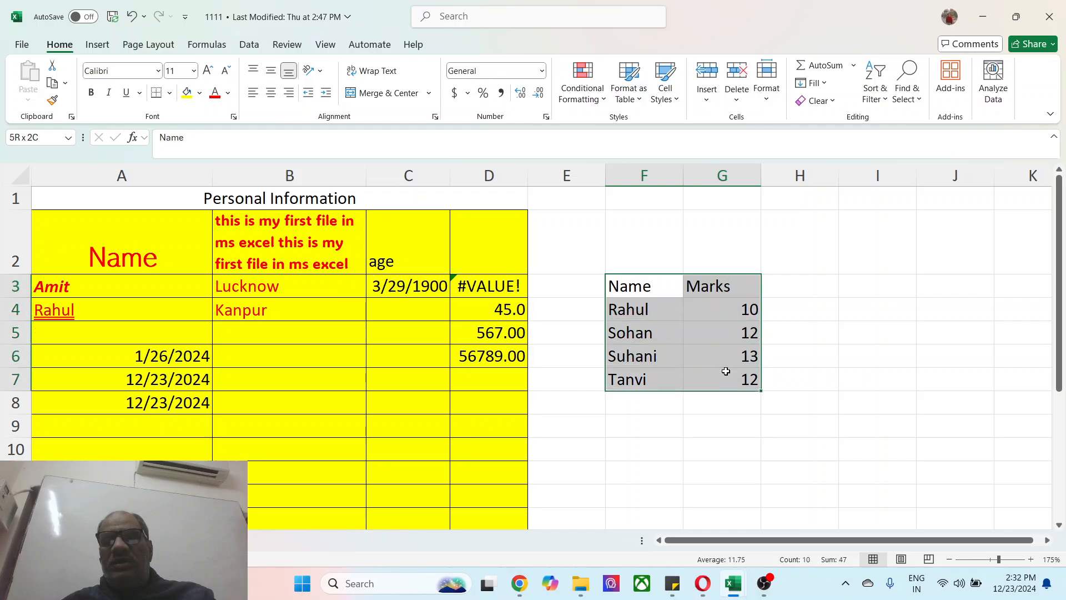
{"action": "left_click", "coordinate": [590, 100]}
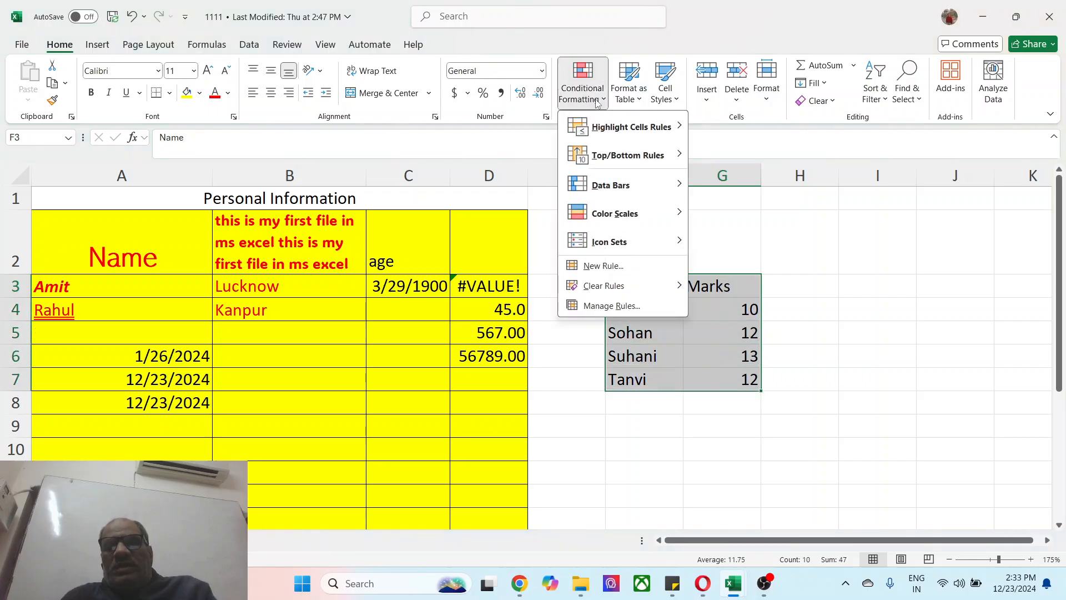
{"action": "mouse_move", "coordinate": [632, 128]}
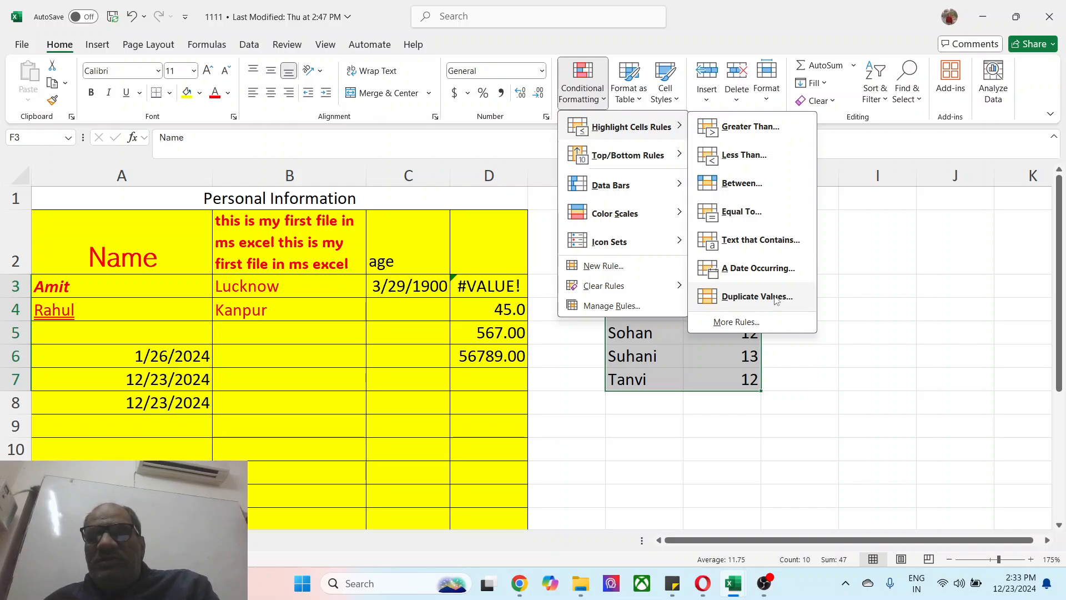
{"action": "left_click", "coordinate": [776, 298]}
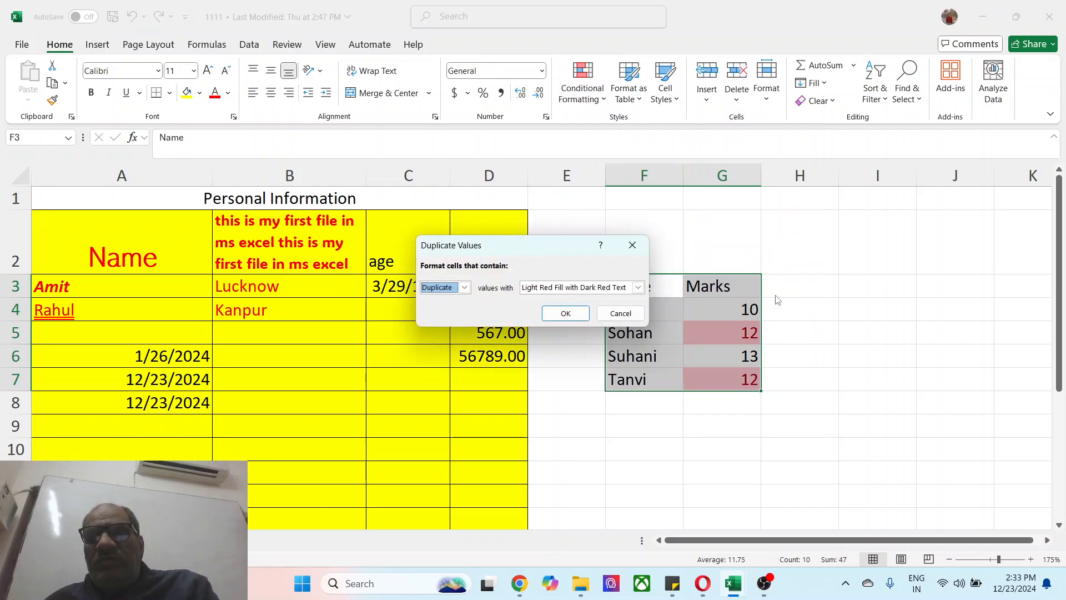
{"action": "left_click", "coordinate": [566, 315]}
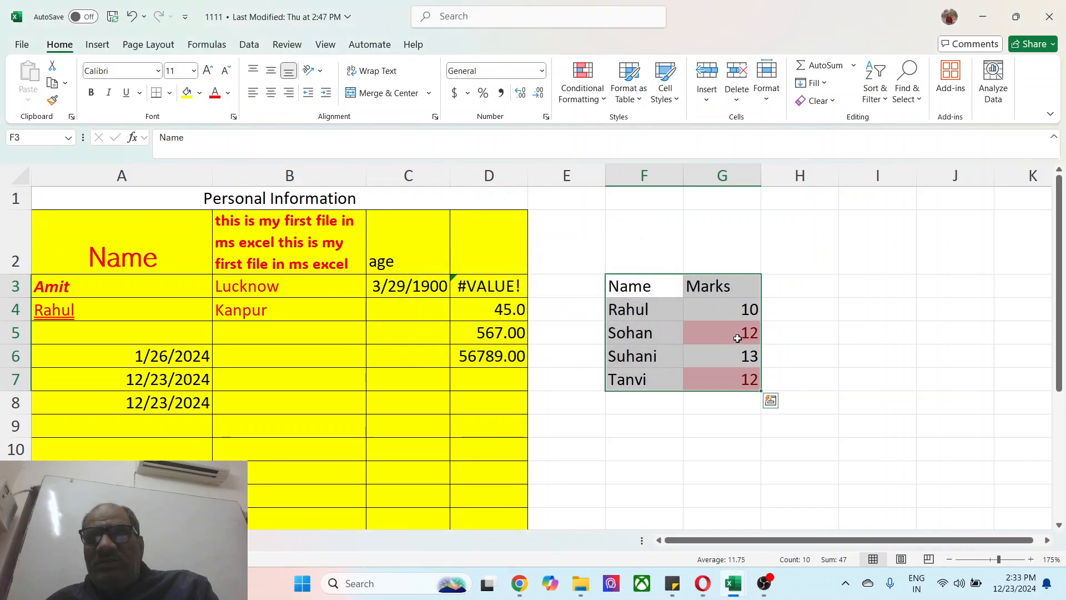
{"action": "left_click", "coordinate": [739, 340]}
{"action": "left_click", "coordinate": [729, 381]}
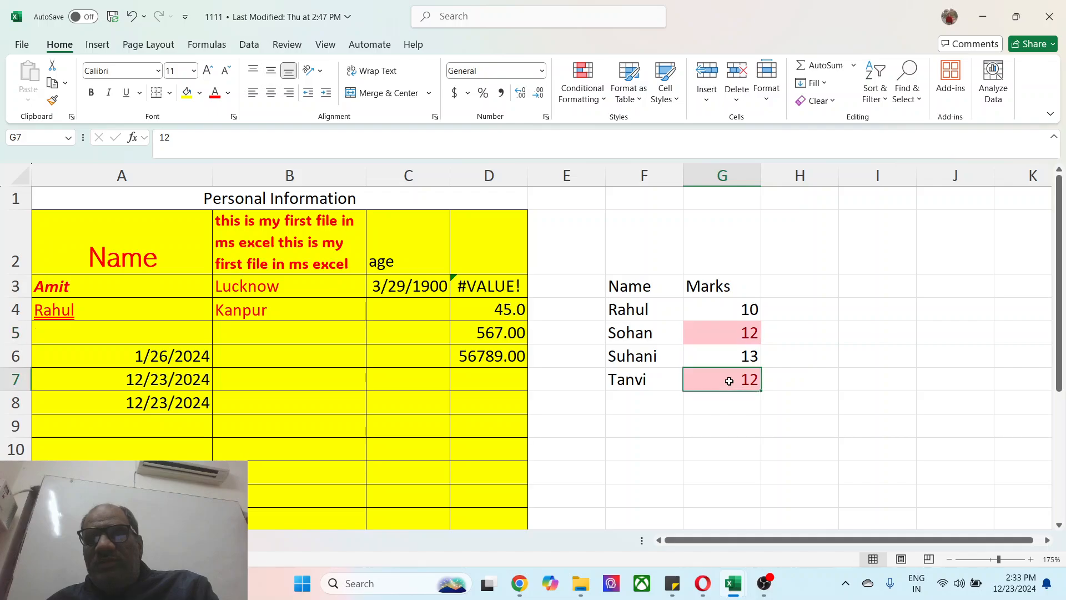
Change the mark in cell G6 to 10 to test the duplicate highlighting
{"action": "left_click", "coordinate": [739, 364]}
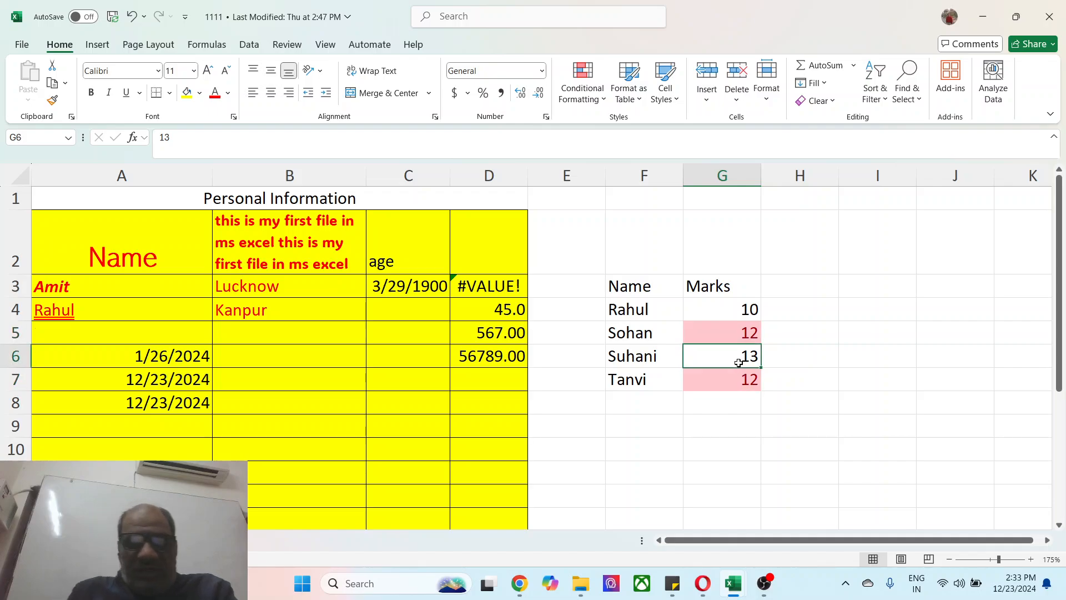
{"action": "type", "text": "10"}
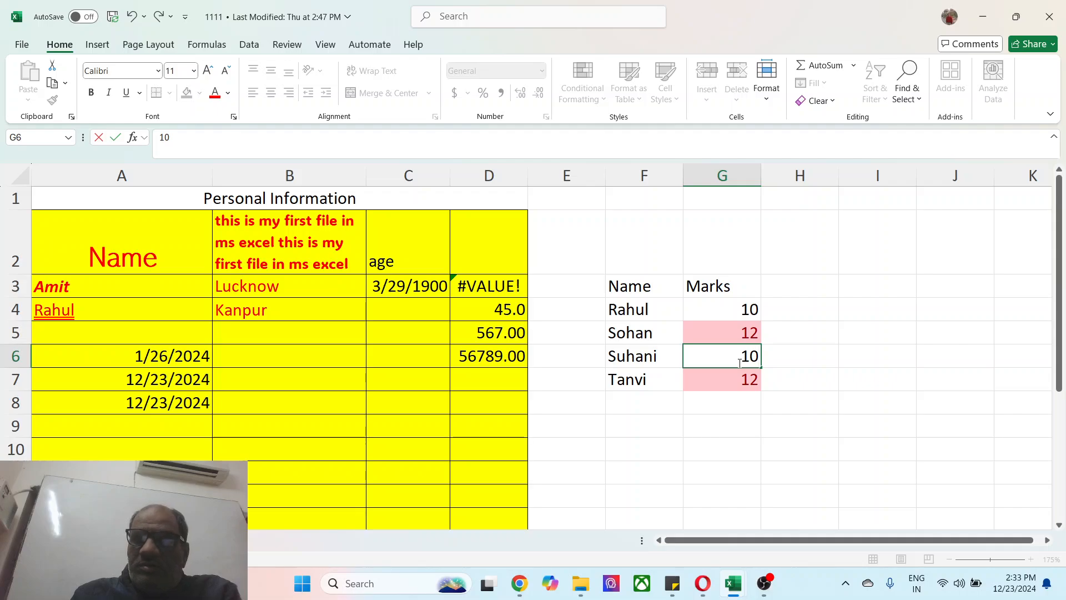
{"action": "key", "text": "Return"}
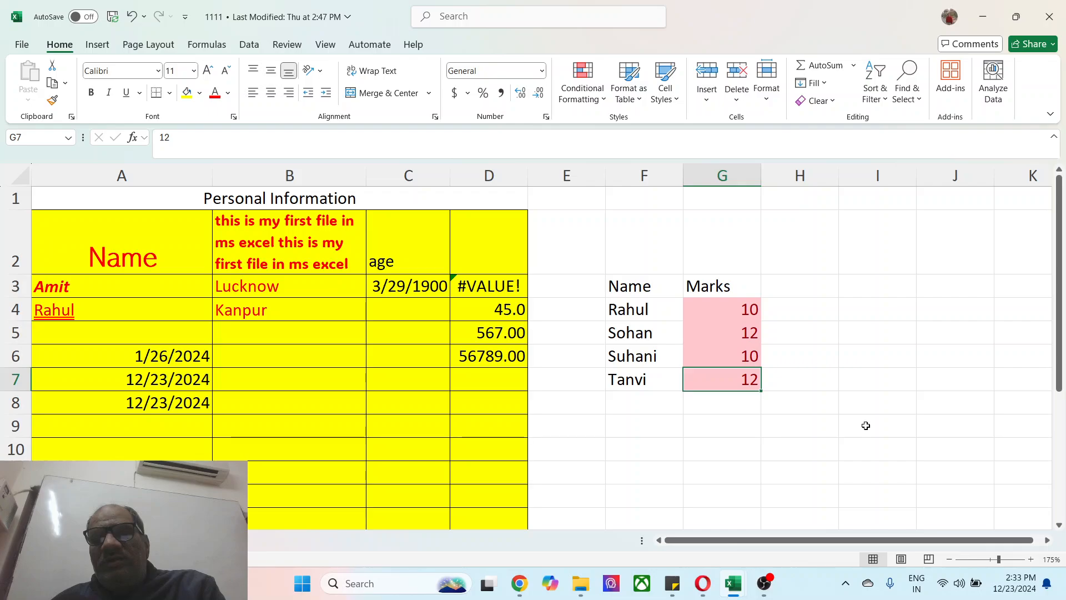
Set the mark in cell G6 back to 13
{"action": "left_click", "coordinate": [756, 355]}
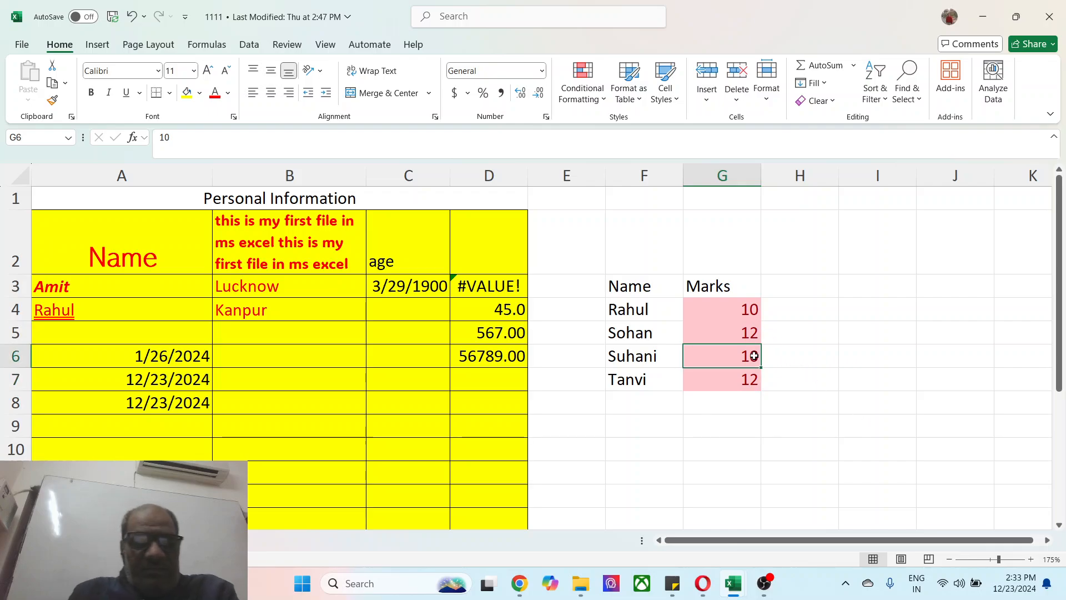
{"action": "type", "text": "13"}
{"action": "key", "text": "Return"}
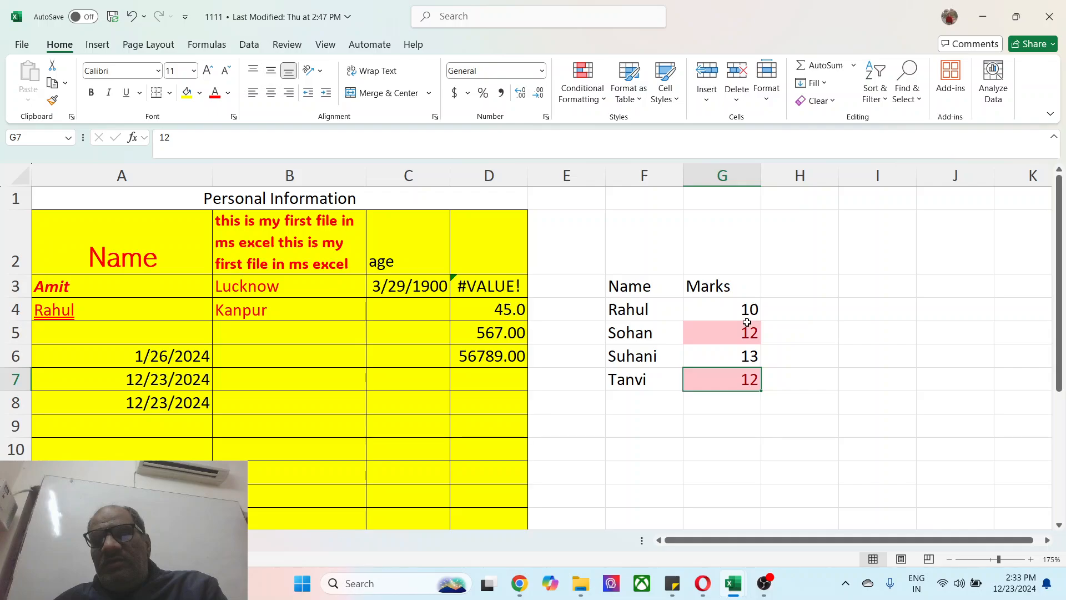
Add filters to the Name and Marks headings in cells F3 and G3
{"action": "left_click_drag", "start_coordinate": [656, 292], "coordinate": [734, 385]}
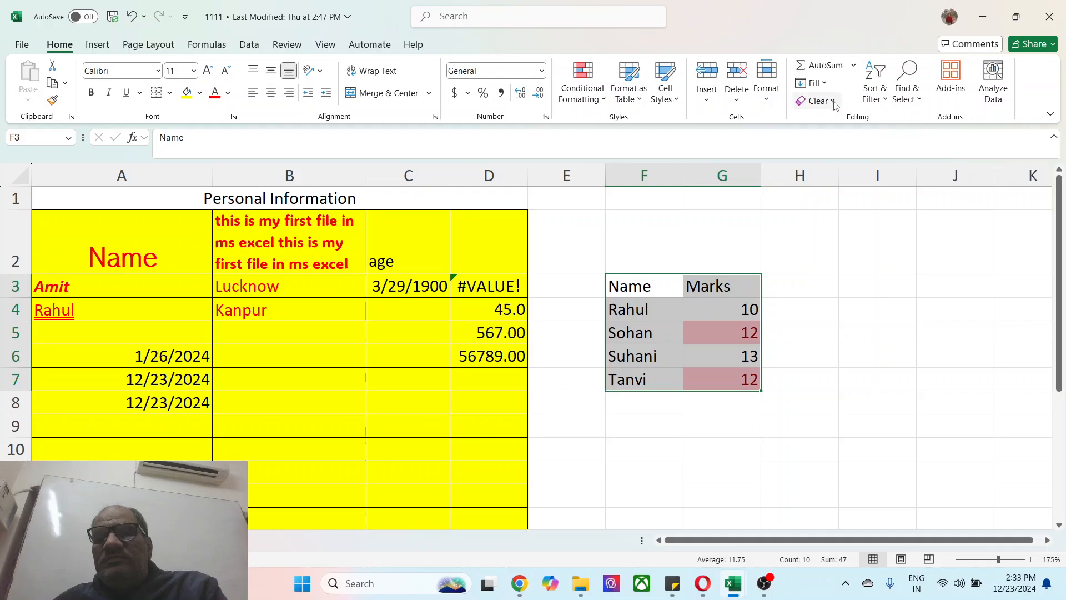
{"action": "left_click_drag", "start_coordinate": [647, 285], "coordinate": [699, 284]}
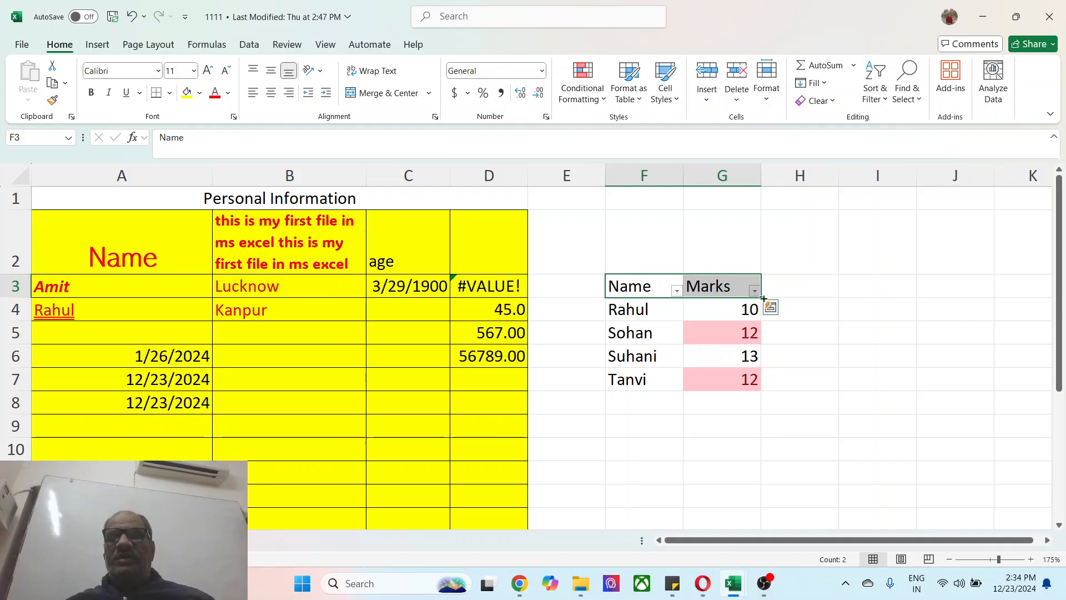
Sort the Marks column by its light red cell color and filter it to show only cells of that color
{"action": "left_click", "coordinate": [755, 291]}
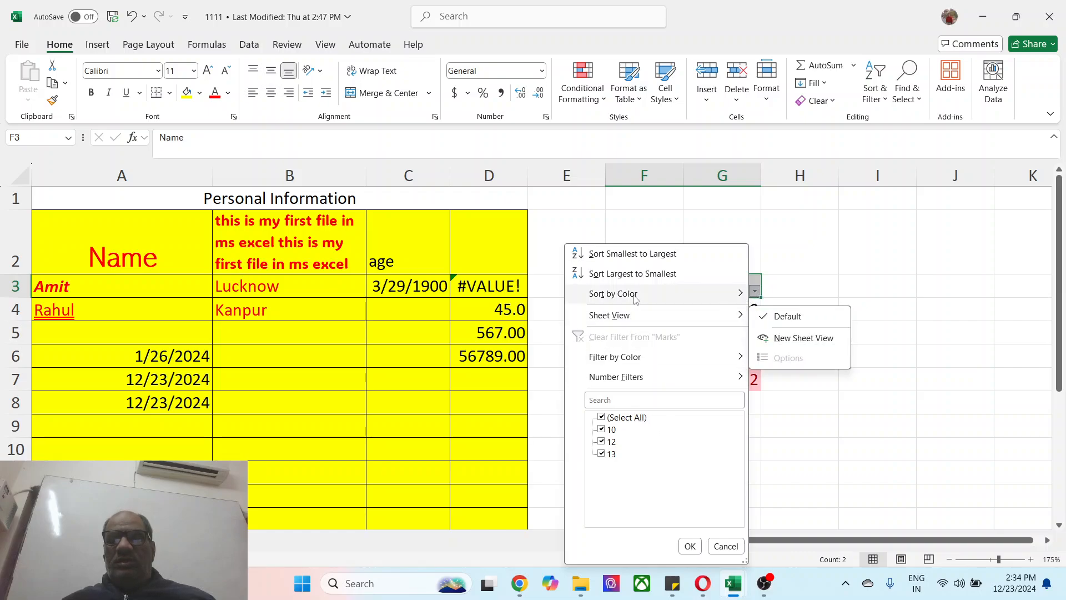
{"action": "mouse_move", "coordinate": [704, 296]}
{"action": "left_click", "coordinate": [791, 312]}
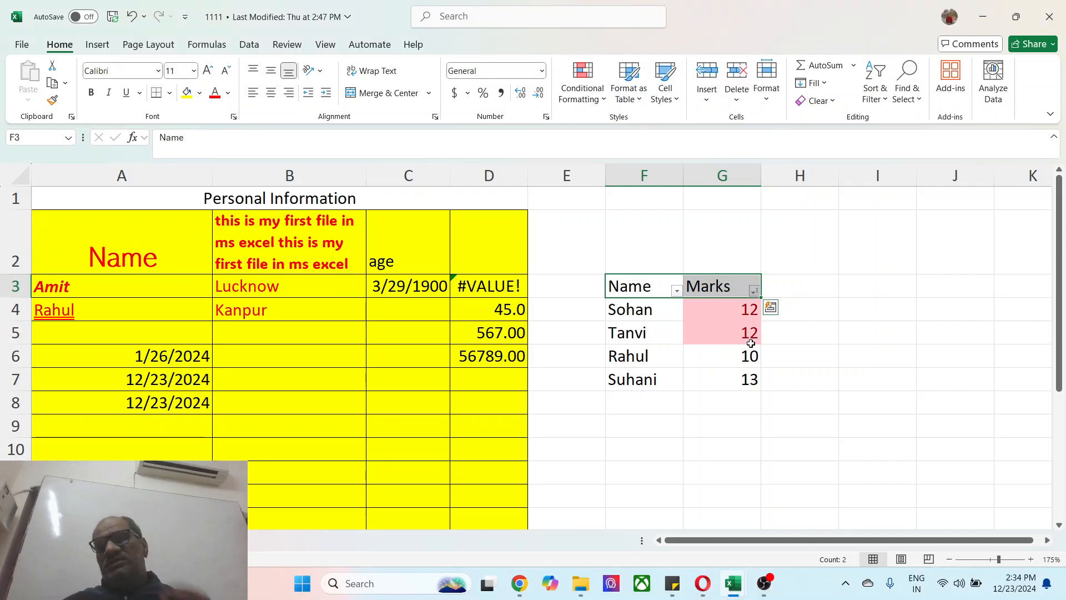
{"action": "left_click", "coordinate": [754, 290]}
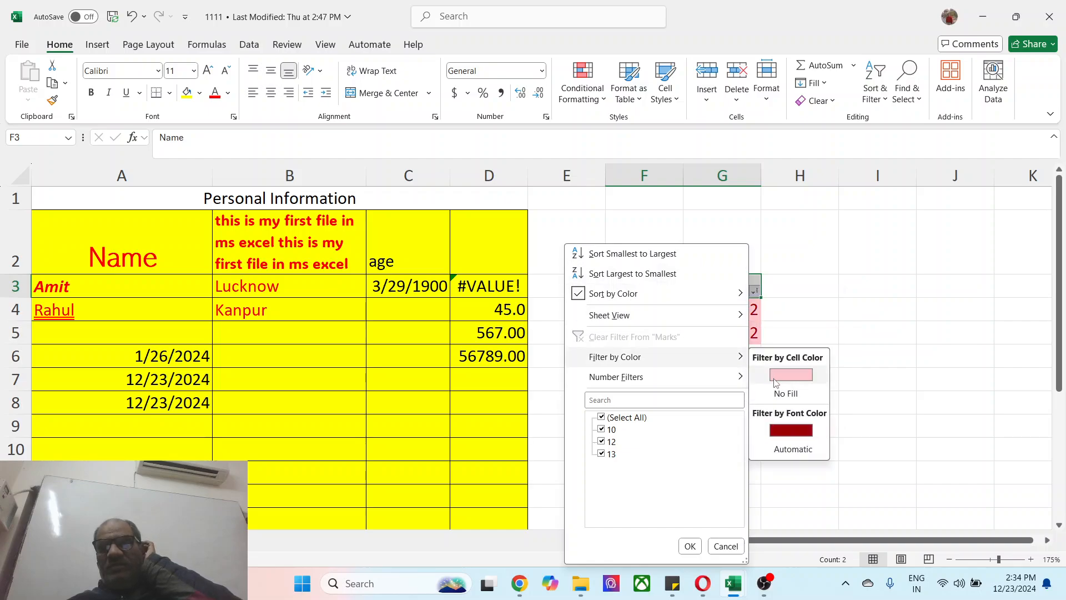
{"action": "left_click", "coordinate": [789, 373]}
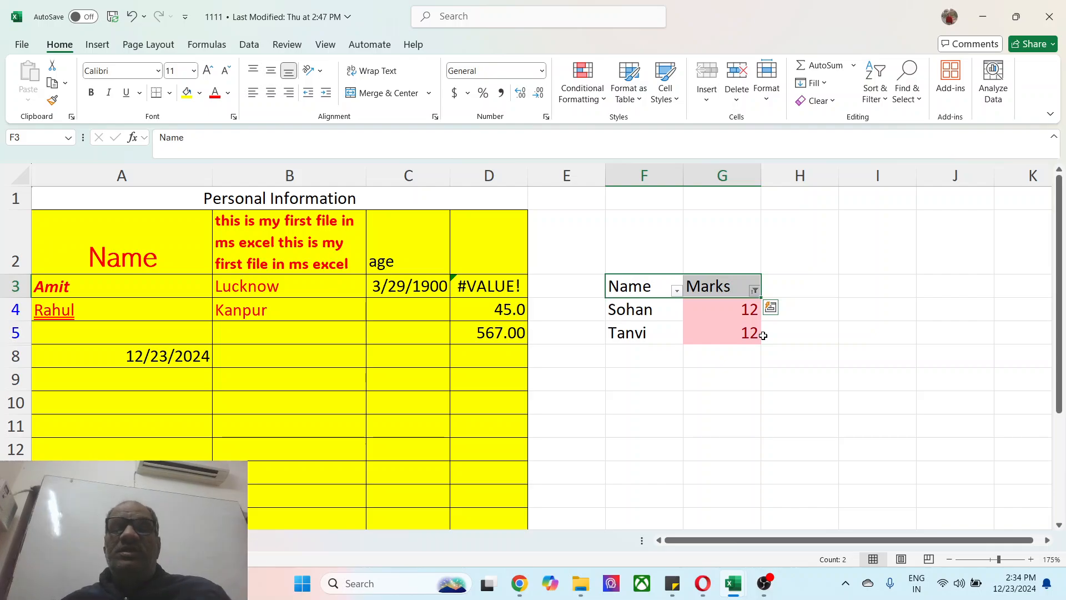
{"action": "left_click", "coordinate": [584, 103]}
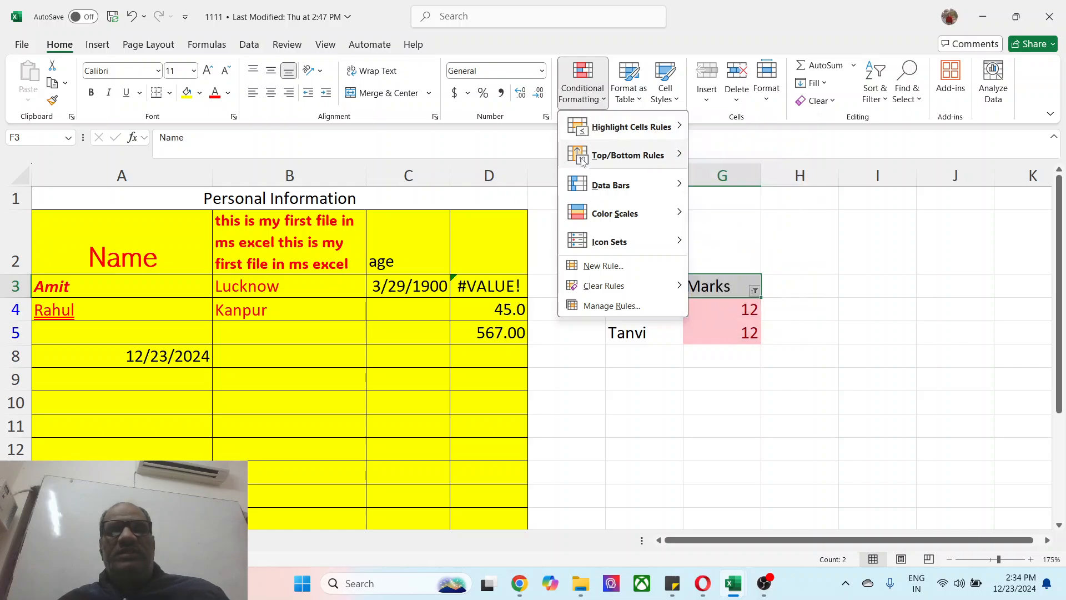
{"action": "mouse_move", "coordinate": [661, 155]}
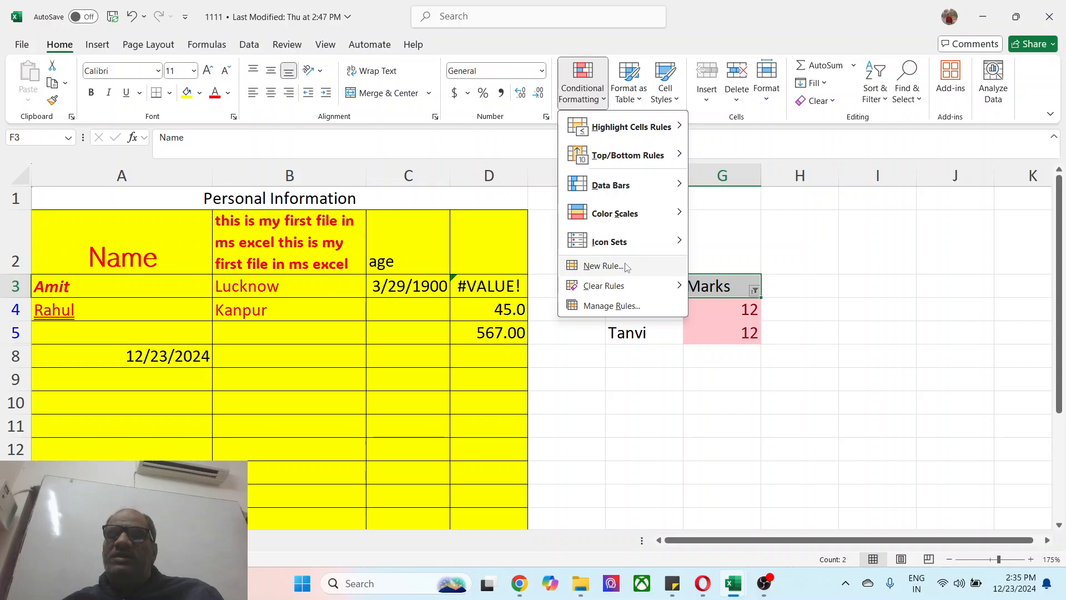
{"action": "mouse_move", "coordinate": [628, 287]}
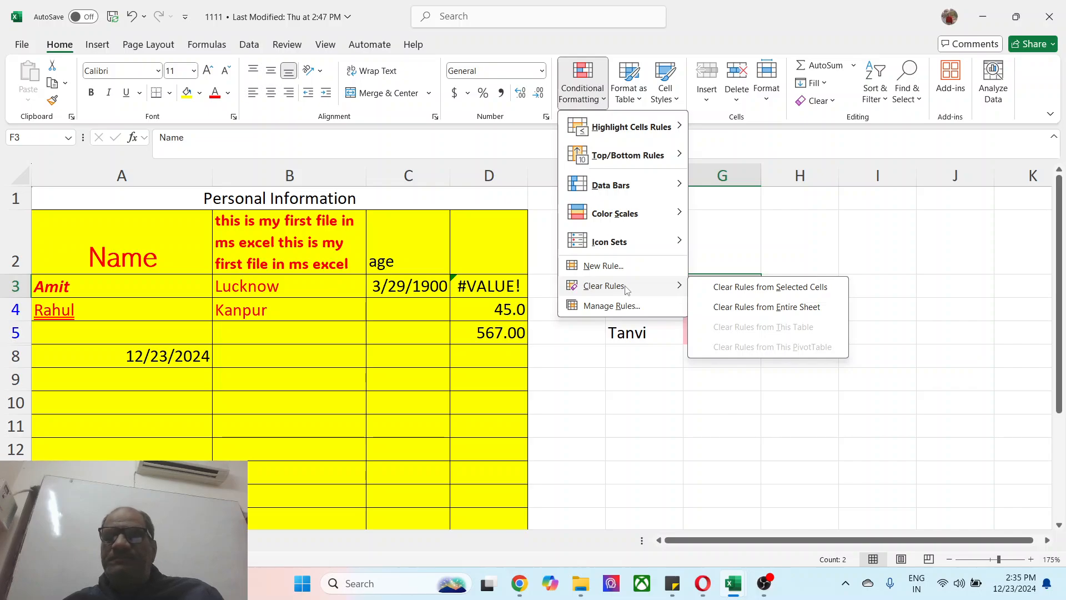
{"action": "key", "text": "Escape"}
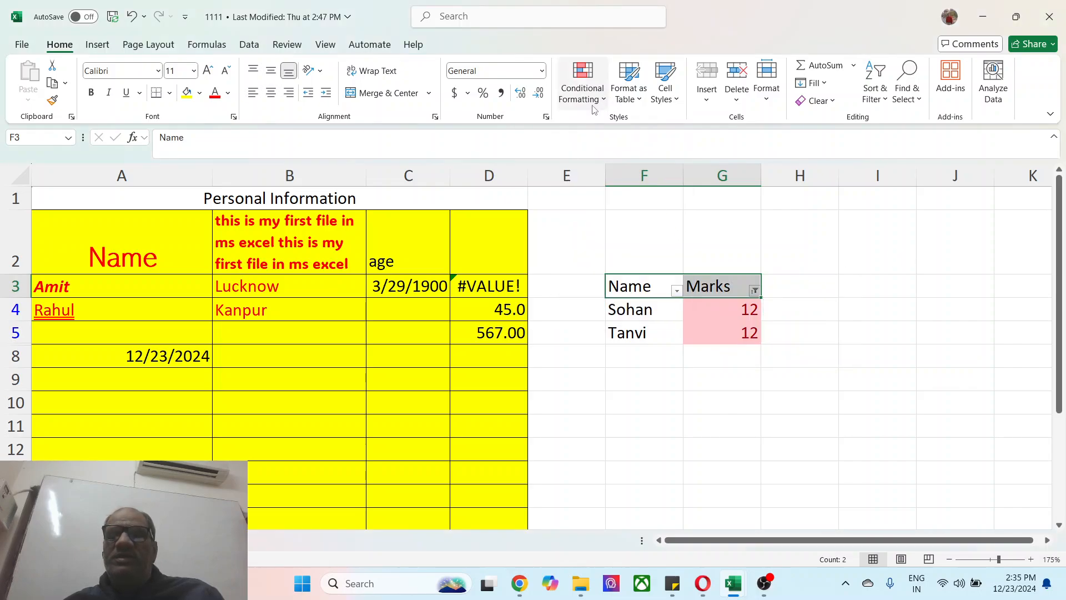
Format range A2:D15 as a table with headers, using the blue-header style from the Light group
{"action": "left_click", "coordinate": [638, 99]}
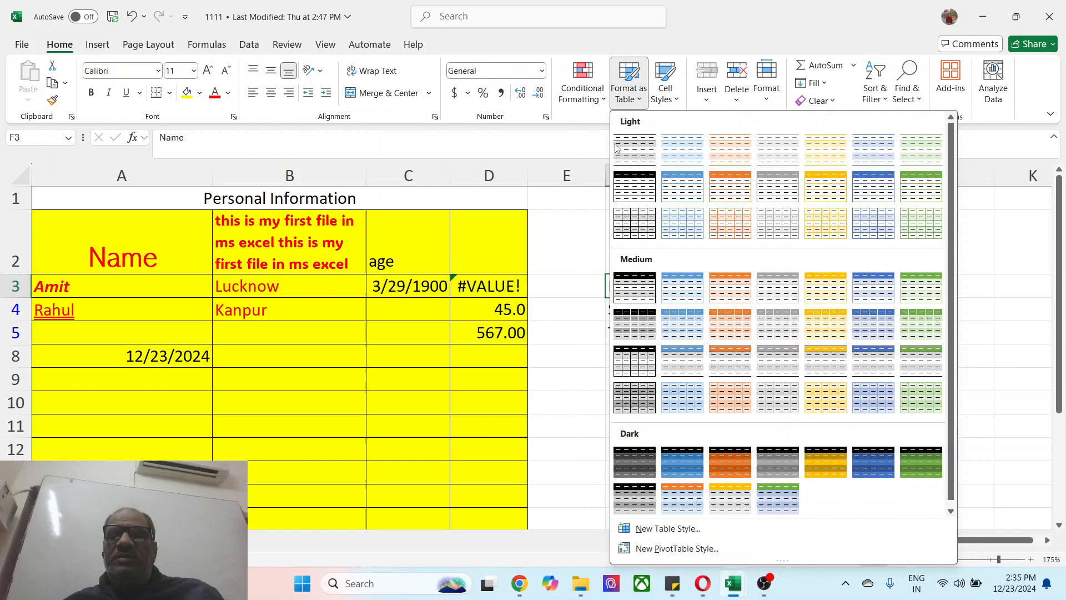
{"action": "left_click", "coordinate": [537, 233]}
{"action": "left_click", "coordinate": [63, 229]}
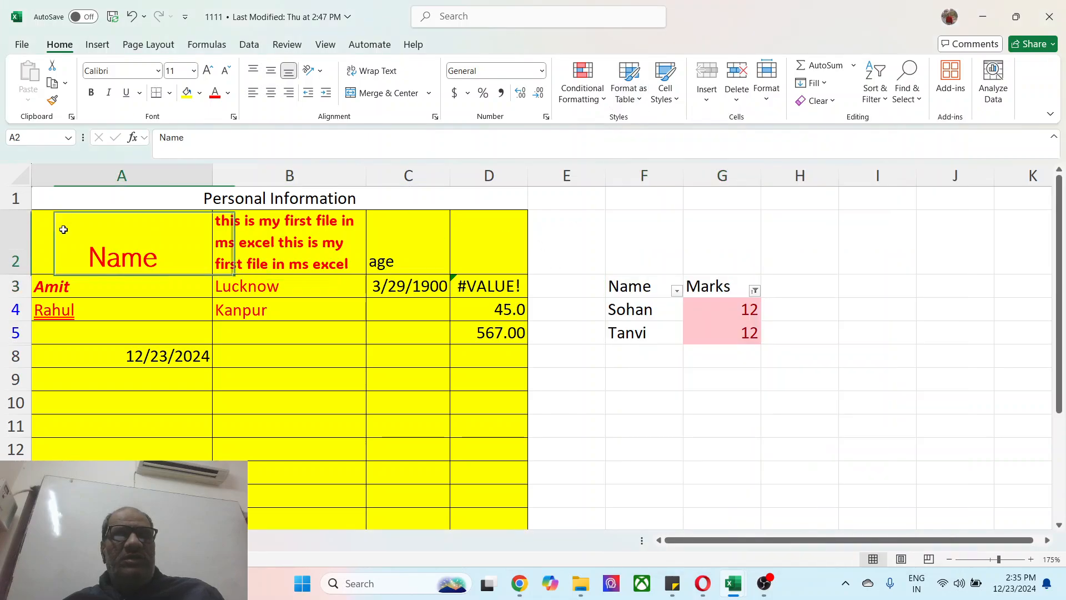
{"action": "left_click_drag", "start_coordinate": [63, 230], "coordinate": [482, 420]}
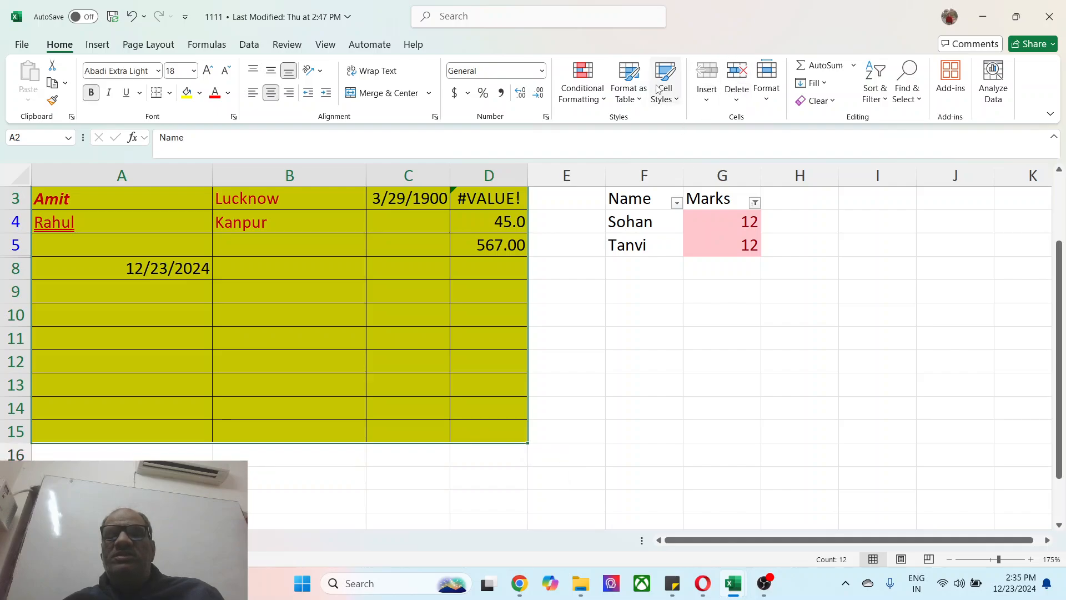
{"action": "left_click", "coordinate": [629, 81]}
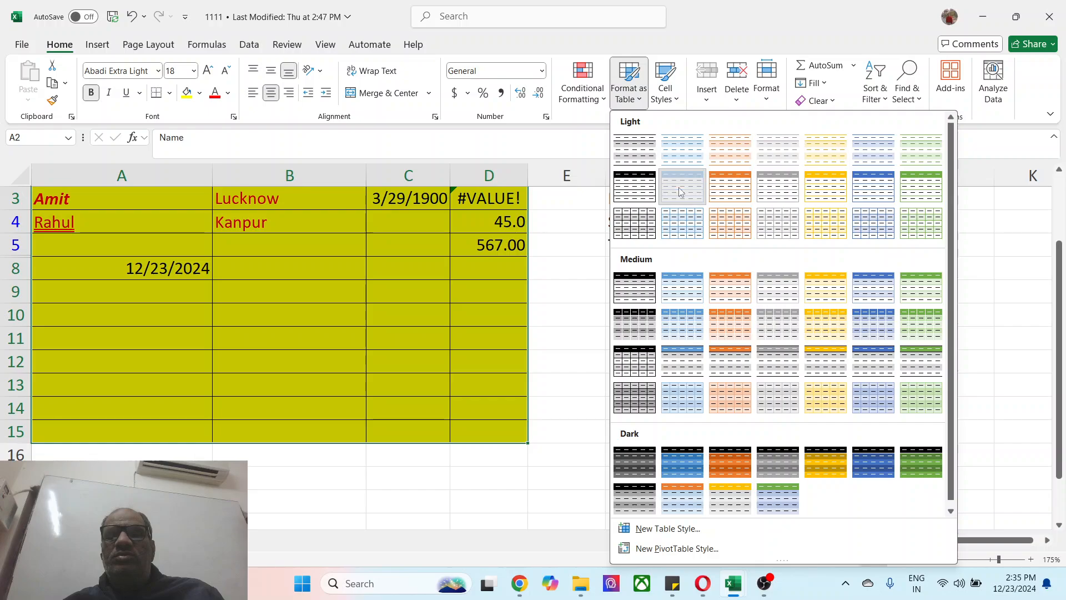
{"action": "left_click", "coordinate": [682, 187]}
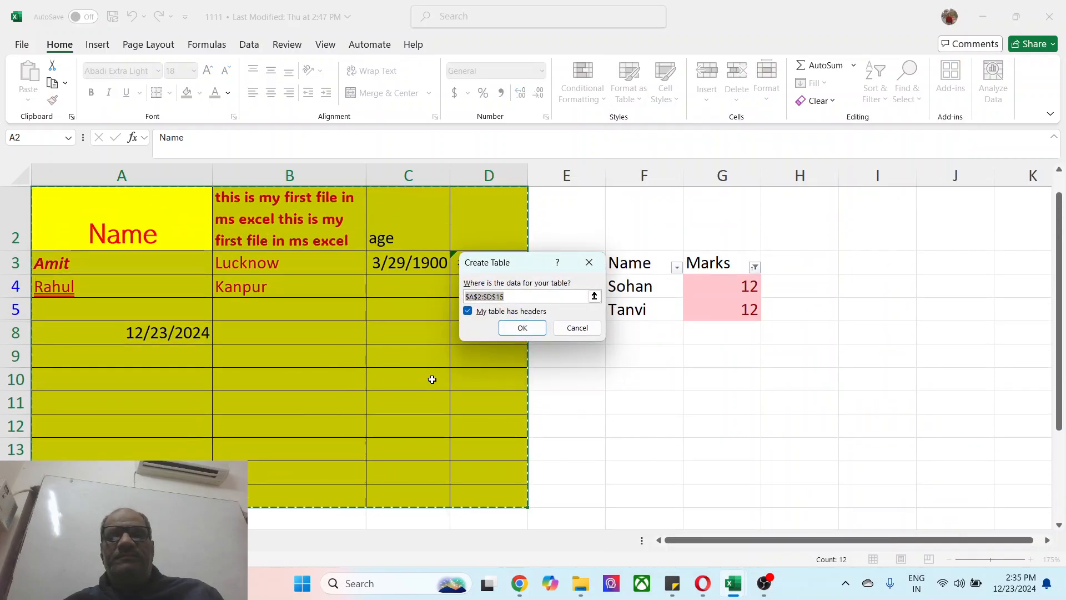
{"action": "left_click", "coordinate": [522, 327]}
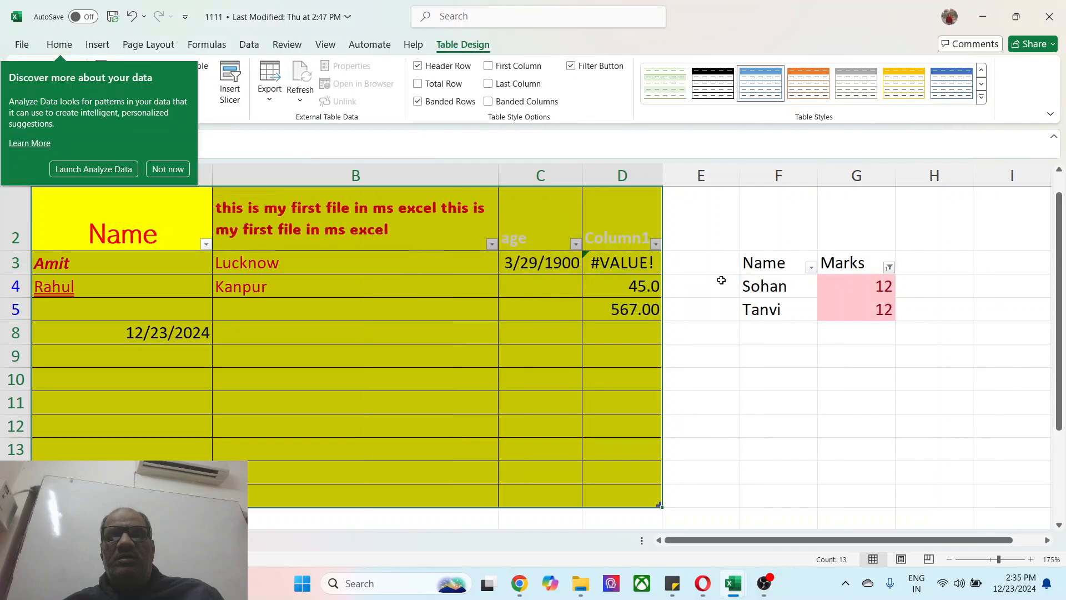
{"action": "left_click", "coordinate": [167, 169]}
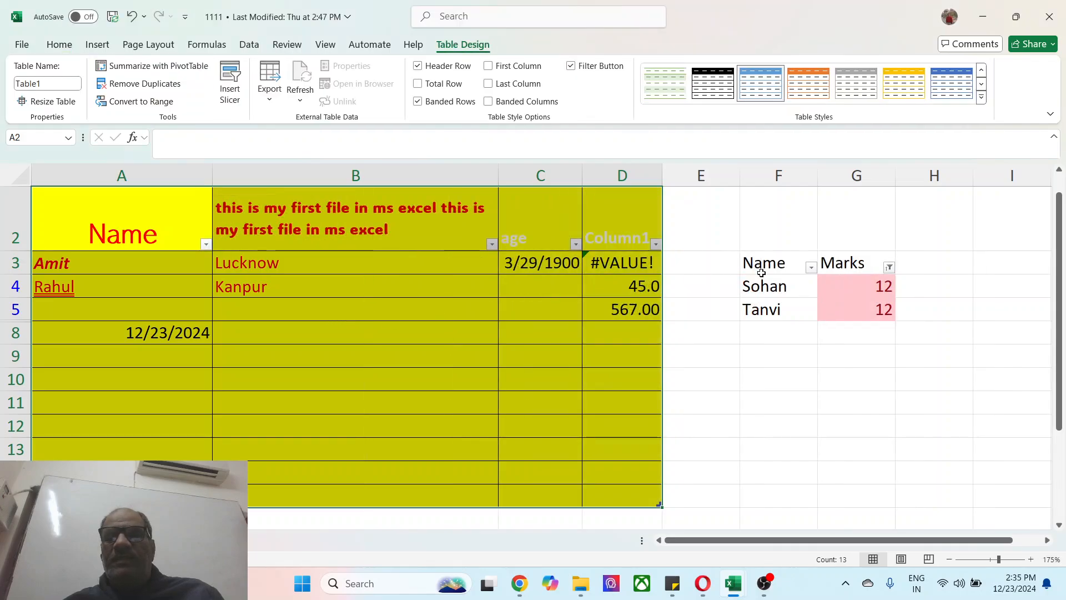
Try to format the filtered Name and Marks range F3:G5 as a table with headers in the blue-header Light style
{"action": "left_click_drag", "start_coordinate": [761, 272], "coordinate": [845, 305]}
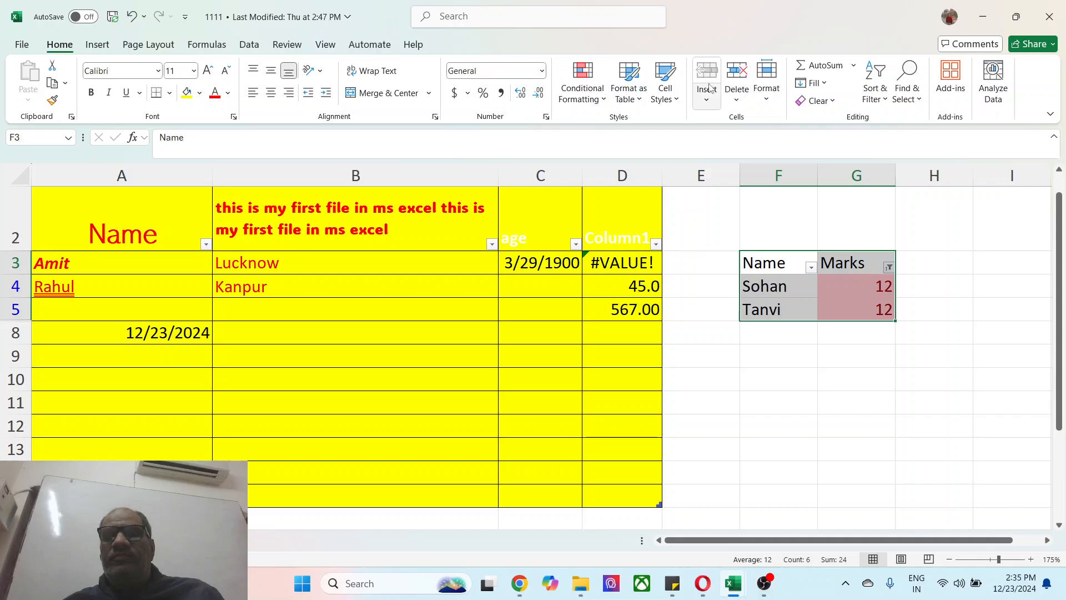
{"action": "left_click", "coordinate": [629, 83]}
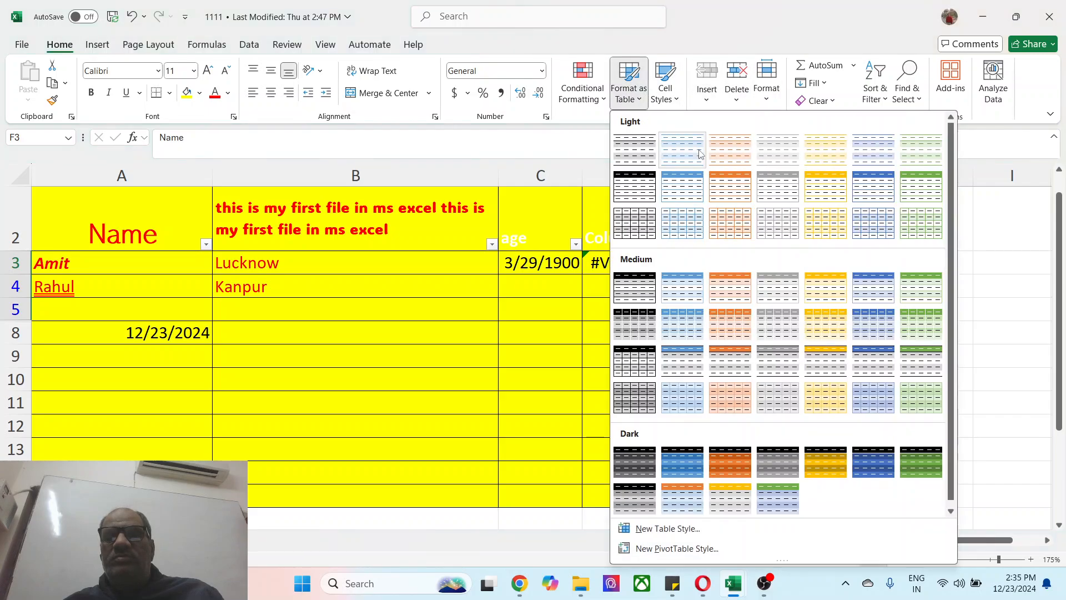
{"action": "left_click", "coordinate": [687, 191]}
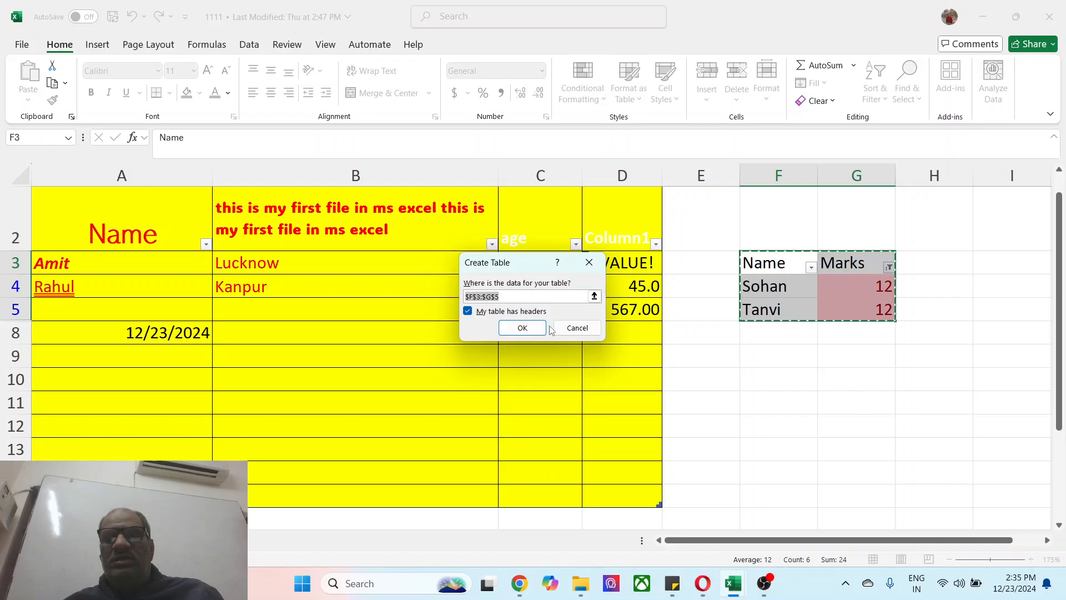
{"action": "left_click", "coordinate": [530, 328]}
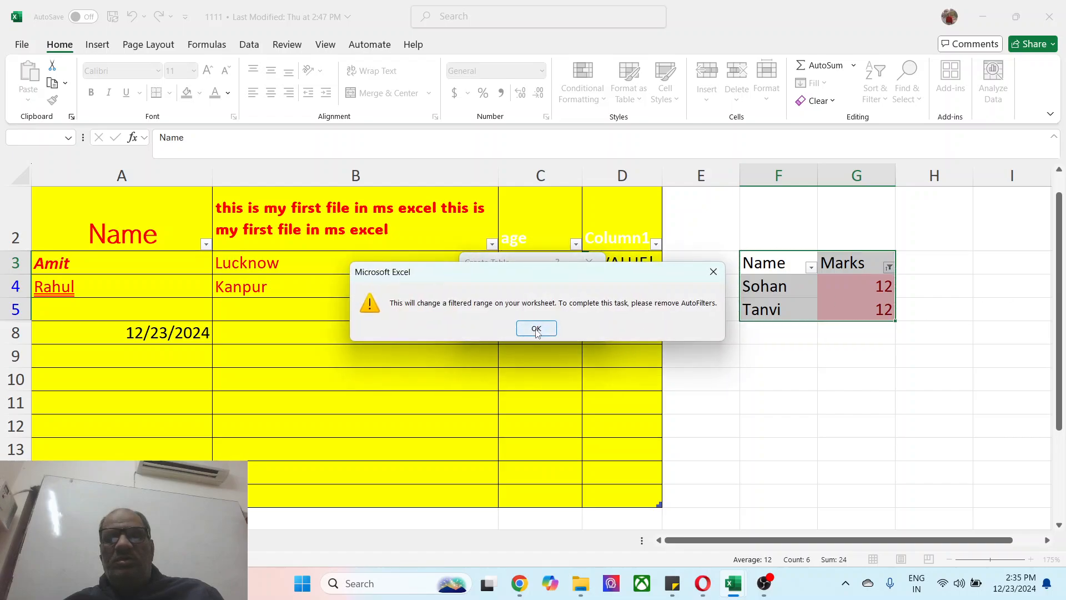
{"action": "left_click", "coordinate": [536, 328]}
{"action": "left_click", "coordinate": [517, 328]}
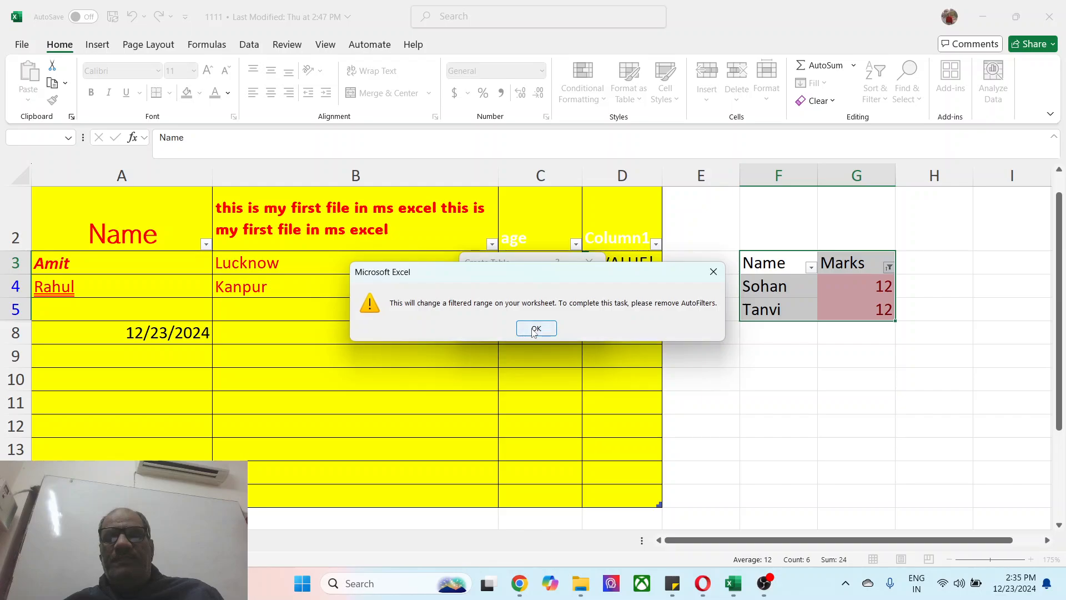
{"action": "left_click", "coordinate": [518, 328]}
{"action": "left_click", "coordinate": [577, 328]}
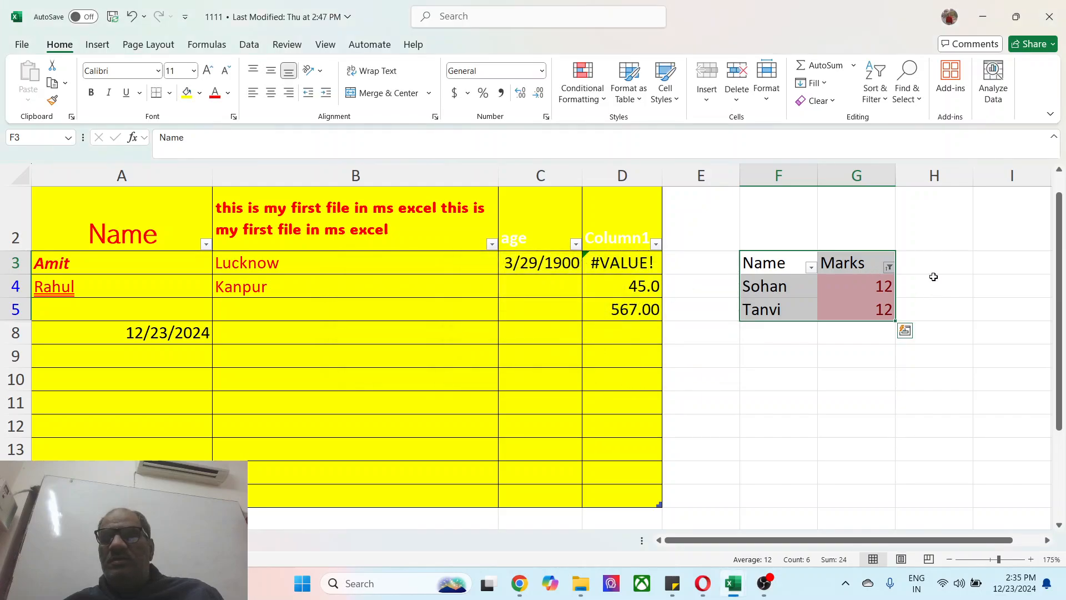
{"action": "left_click", "coordinate": [764, 583]}
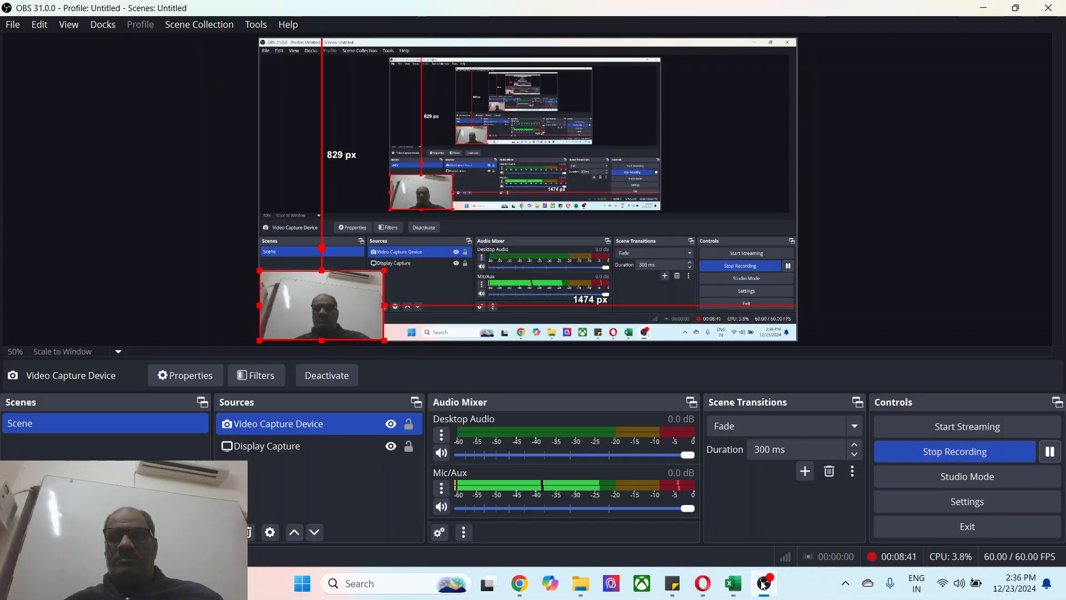
{"action": "mouse_move", "coordinate": [737, 585]}
{"action": "left_click", "coordinate": [792, 523]}
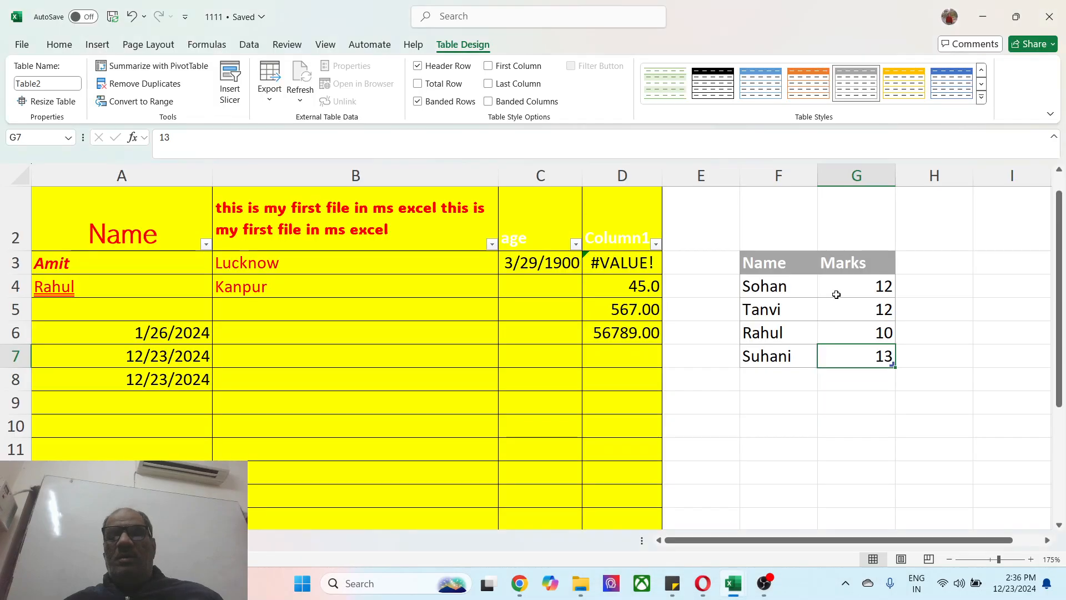
Apply the orange-header Light table style to the Name and Marks table in F3:G7
{"action": "left_click", "coordinate": [764, 253]}
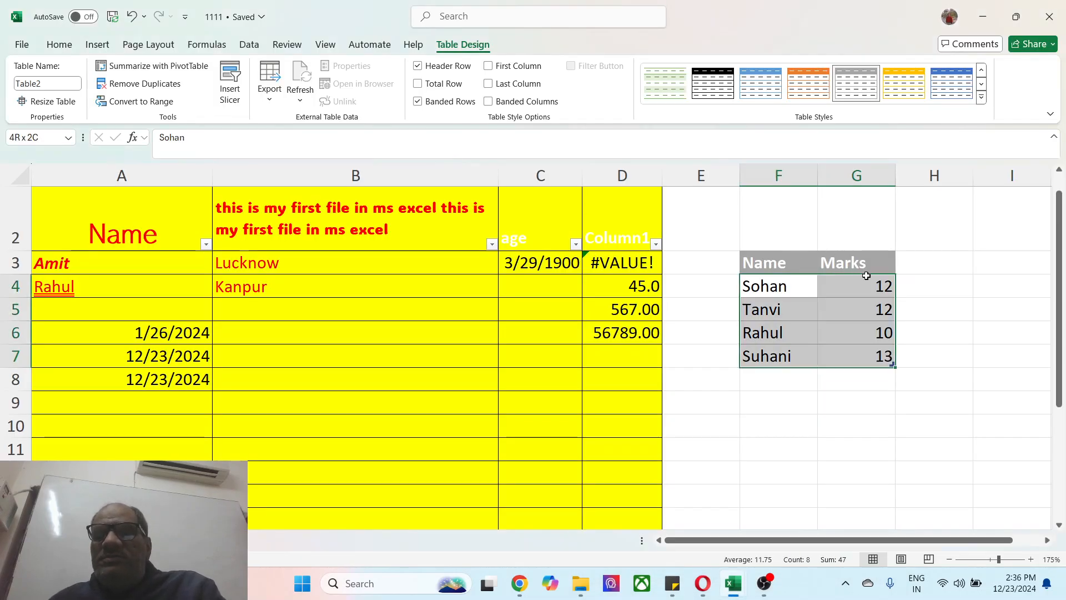
{"action": "left_click_drag", "start_coordinate": [782, 259], "coordinate": [856, 361]}
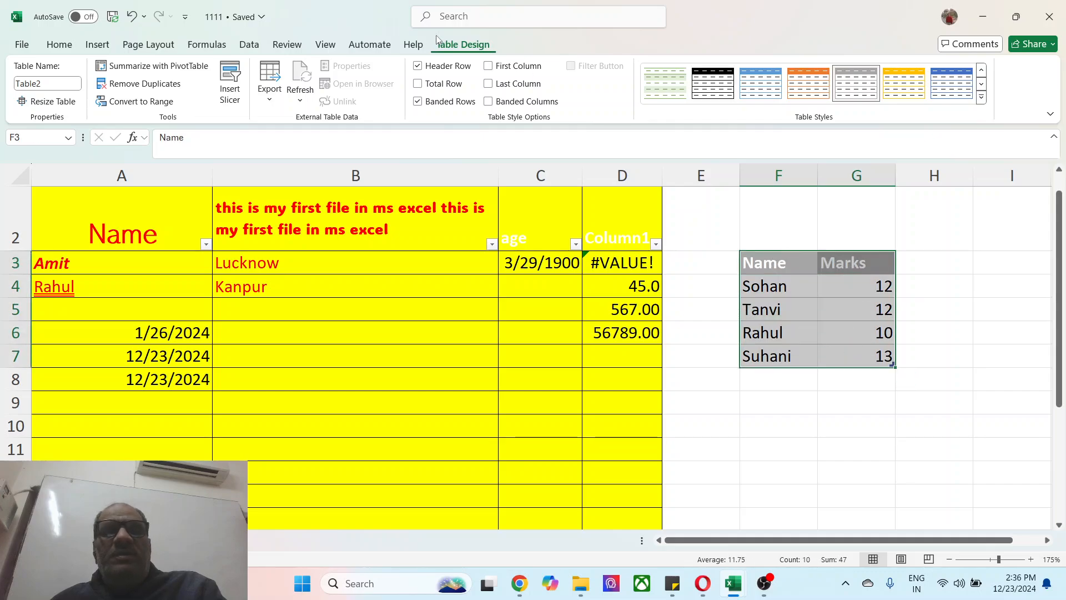
{"action": "left_click", "coordinate": [59, 44]}
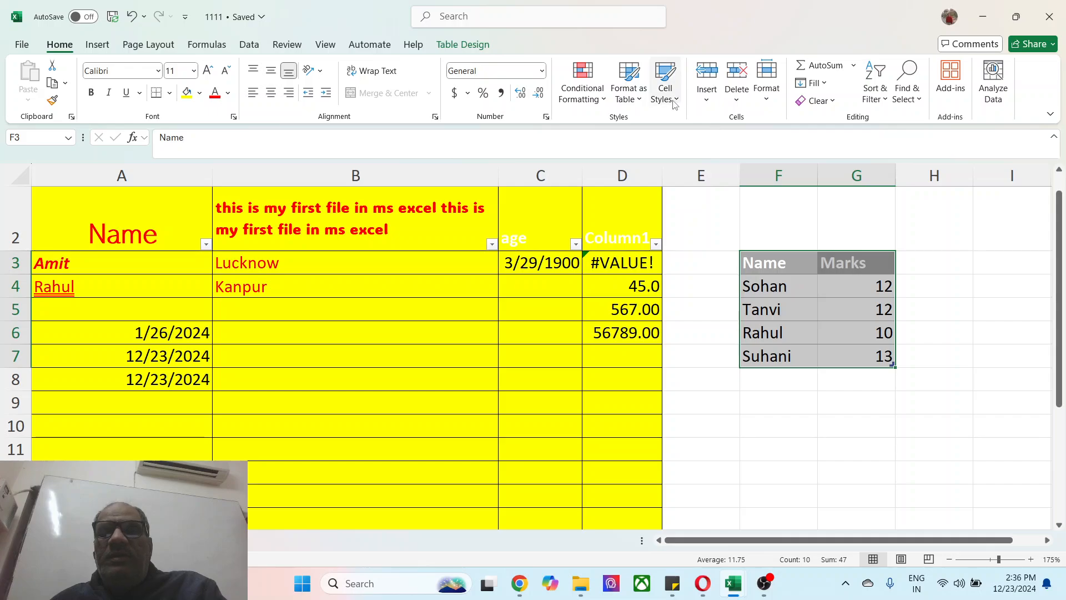
{"action": "left_click", "coordinate": [629, 83]}
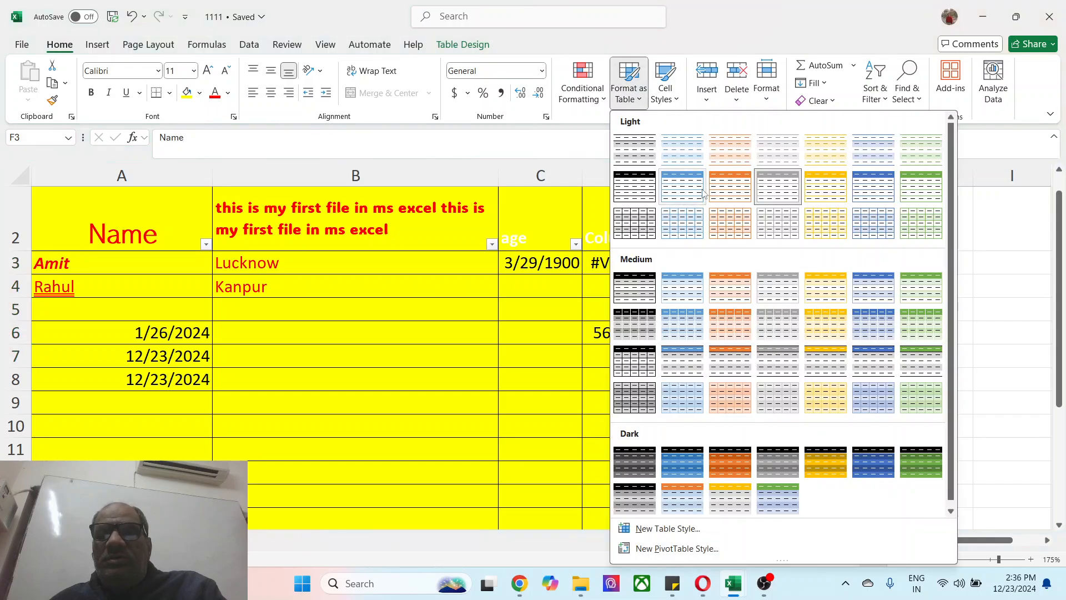
{"action": "left_click", "coordinate": [724, 189]}
Apply the Accent2 cell style to the Marks heading in cell G3
{"action": "left_click", "coordinate": [821, 263]}
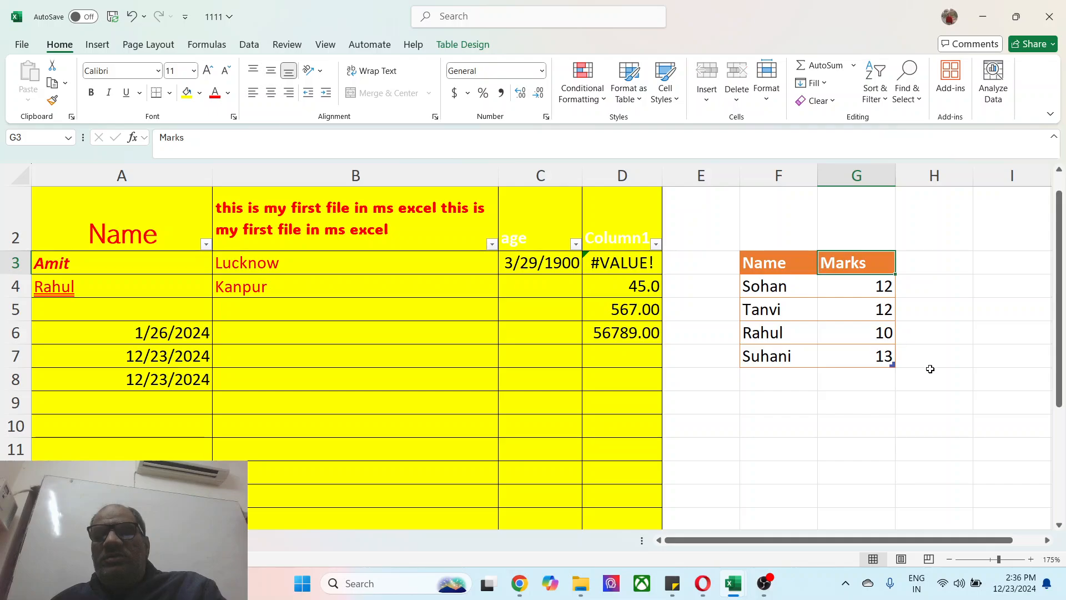
{"action": "left_click", "coordinate": [669, 94]}
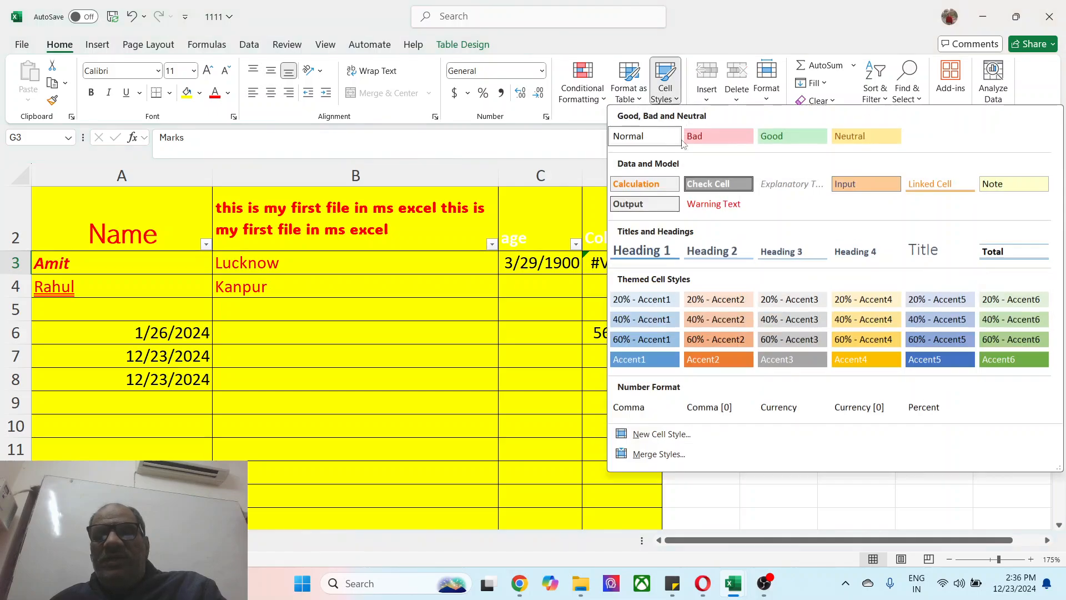
{"action": "left_click", "coordinate": [718, 358]}
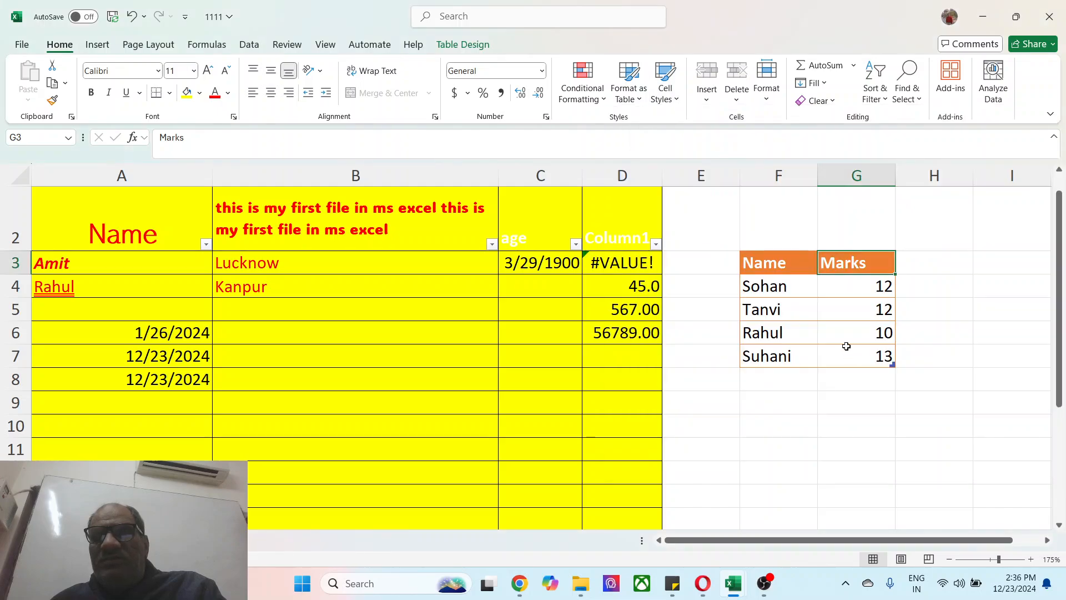
Restyle the Name and Marks table with the black-header Medium table style that has grey banded rows
{"action": "left_click_drag", "start_coordinate": [769, 287], "coordinate": [845, 354]}
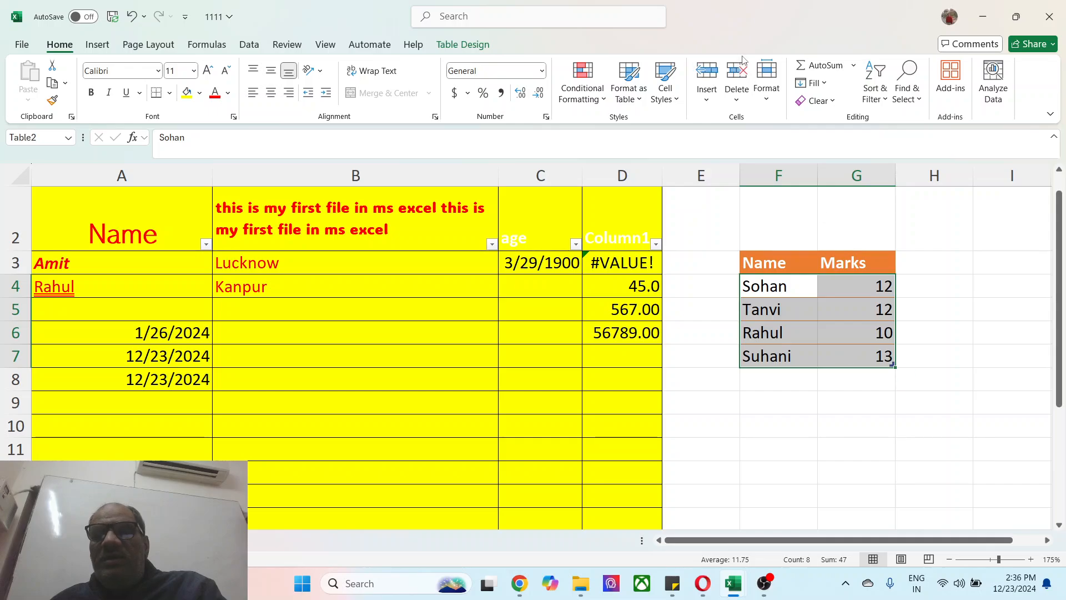
{"action": "left_click", "coordinate": [629, 81]}
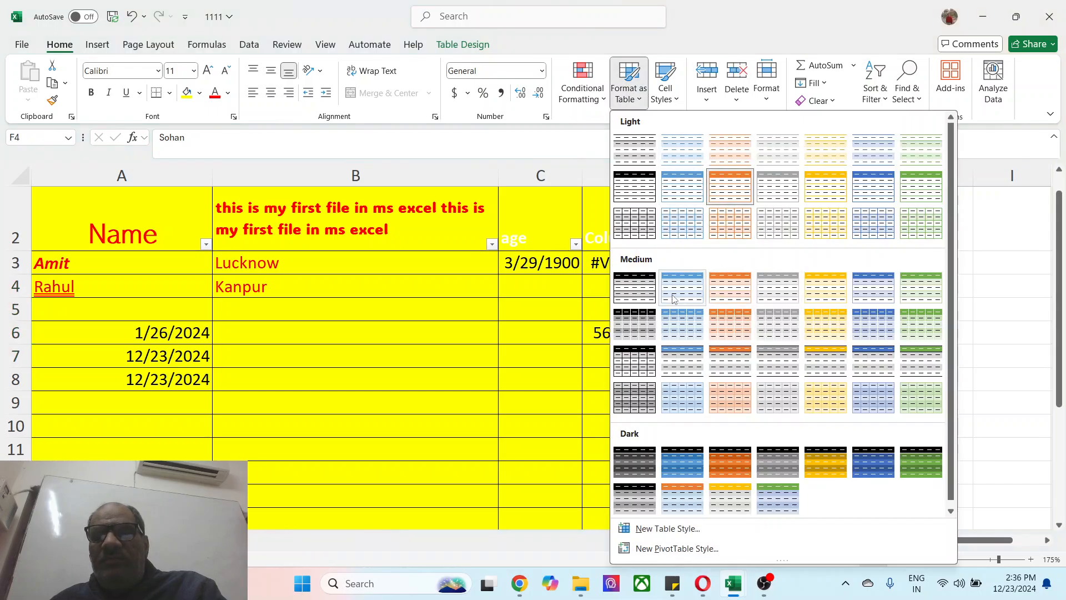
{"action": "left_click", "coordinate": [777, 287]}
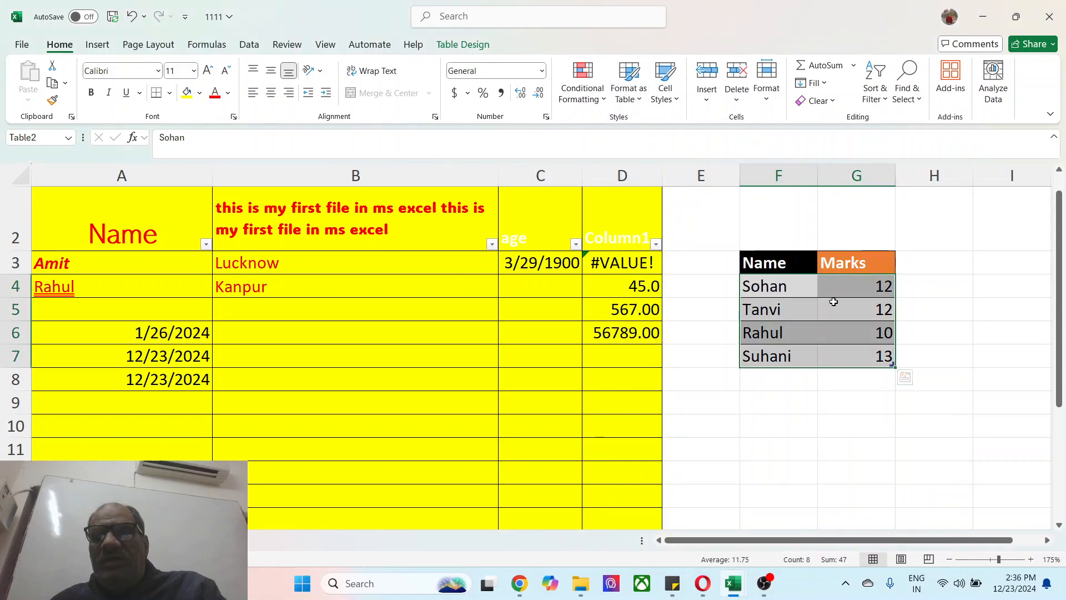
{"action": "left_click", "coordinate": [845, 291]}
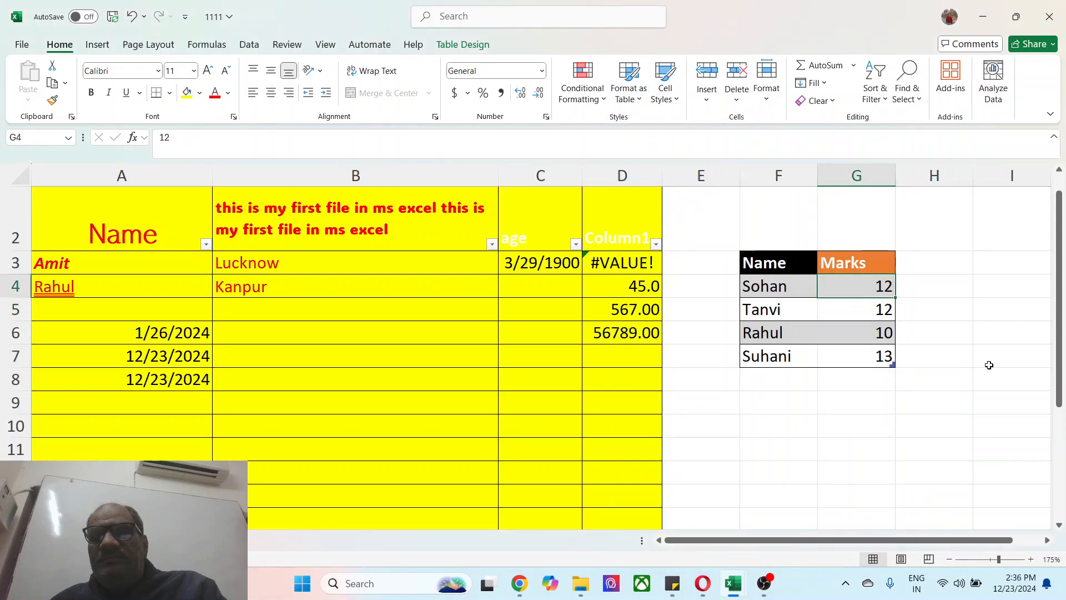
Restyle the Name and Marks table F3:G7 with the grey Medium table style that has black gridlines
{"action": "left_click_drag", "start_coordinate": [761, 261], "coordinate": [857, 364]}
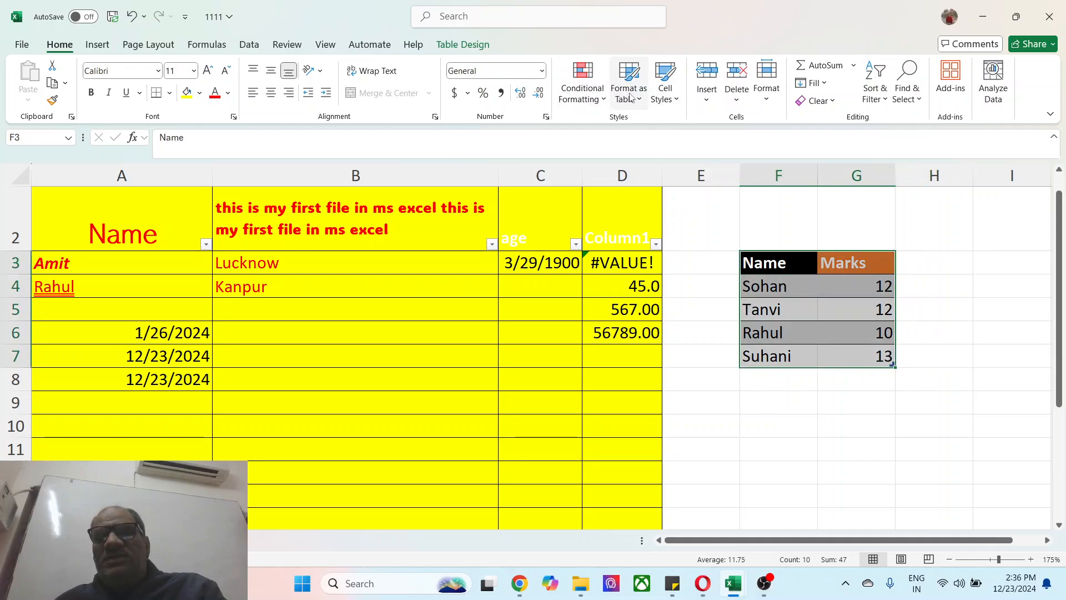
{"action": "left_click", "coordinate": [642, 99]}
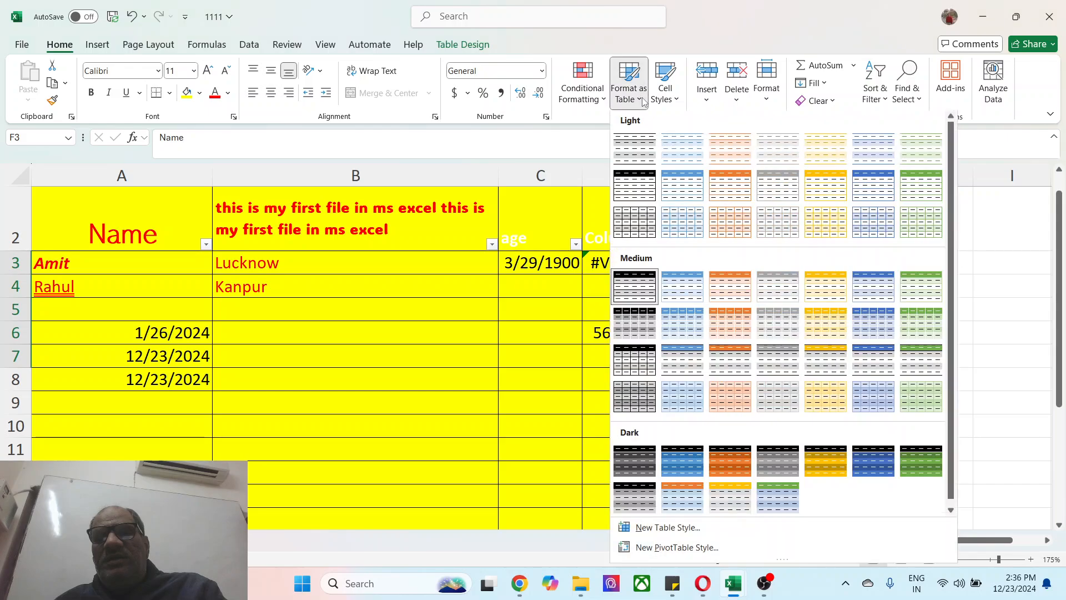
{"action": "left_click", "coordinate": [641, 394]}
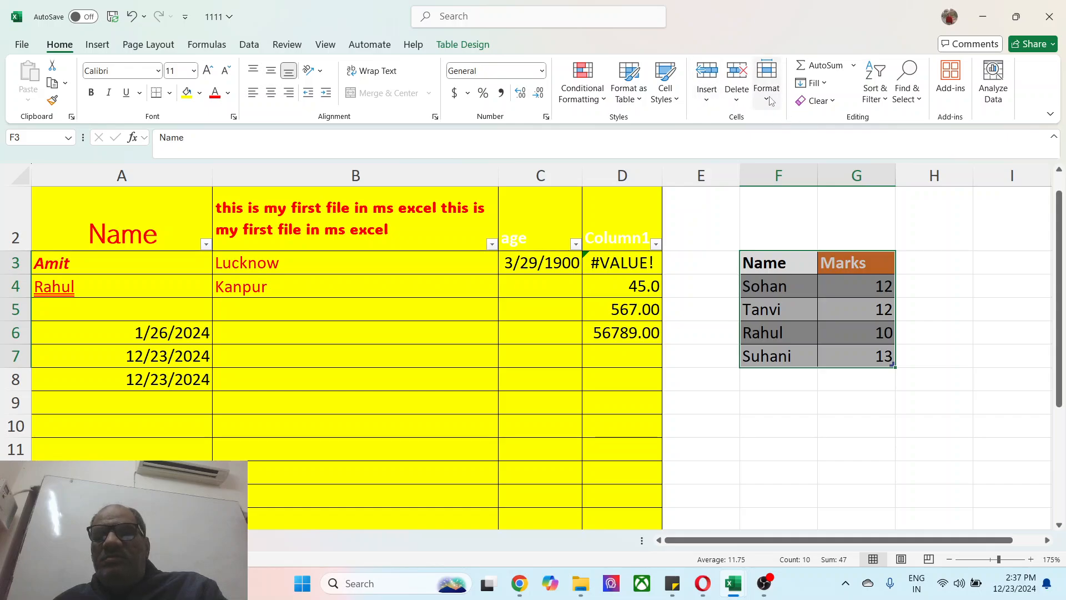
{"action": "left_click", "coordinate": [766, 584]}
{"action": "left_click", "coordinate": [765, 585]}
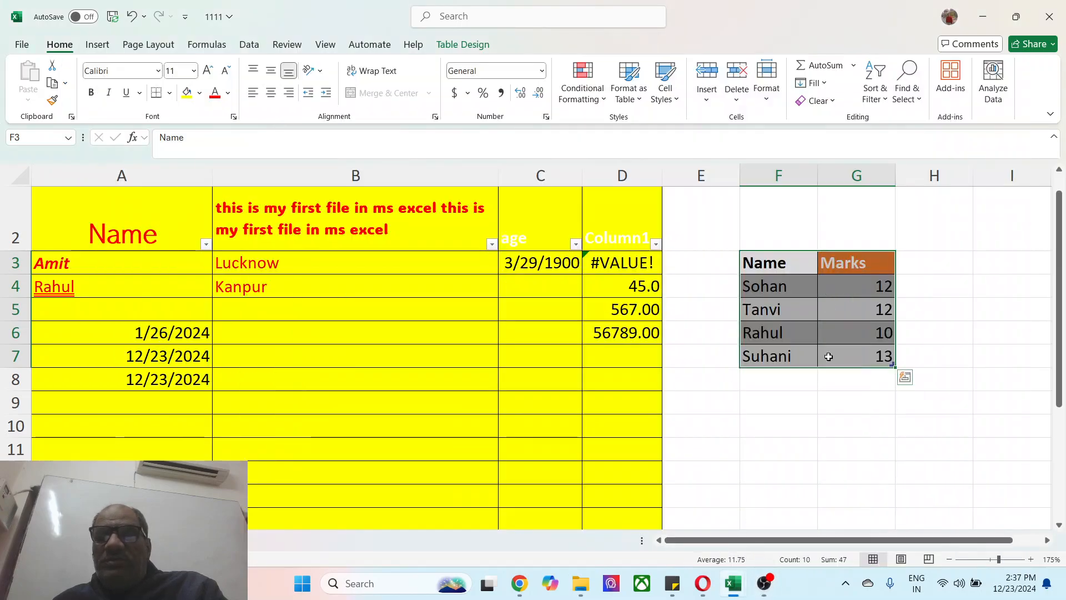
{"action": "left_click", "coordinate": [766, 584]}
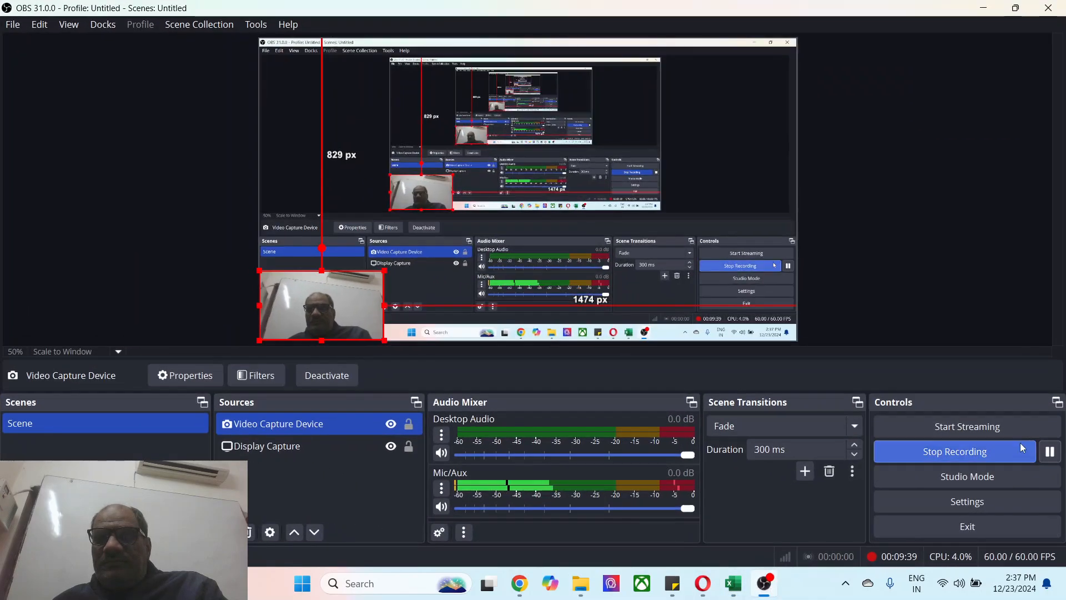